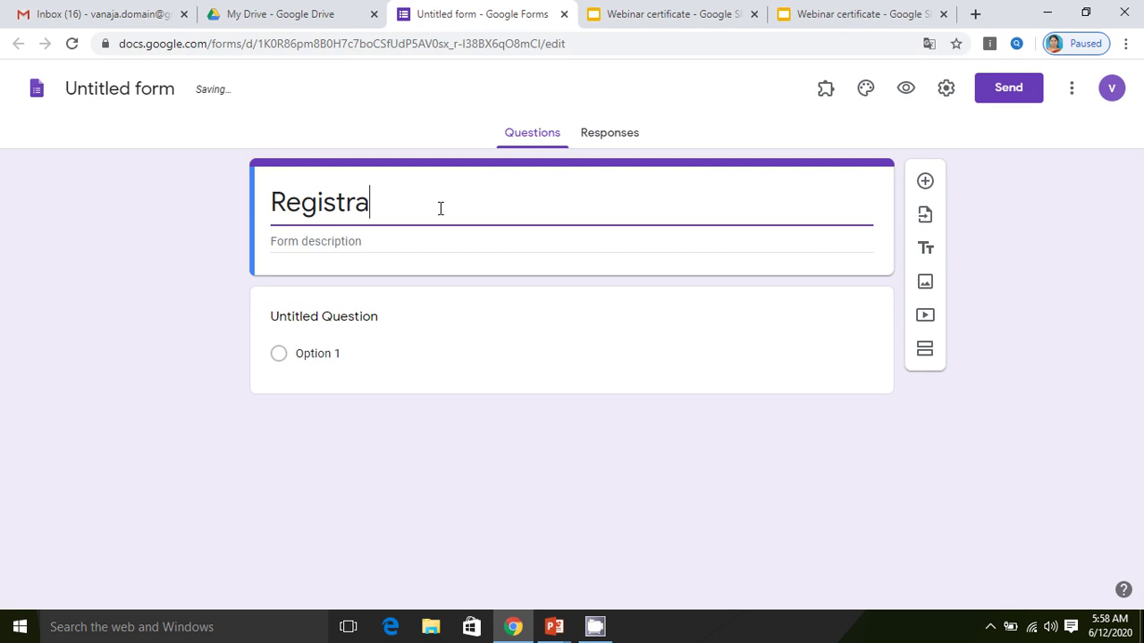
Complete the form's title so it reads "Registration for cloud computing webinar"
{"action": "type", "text": "or "}
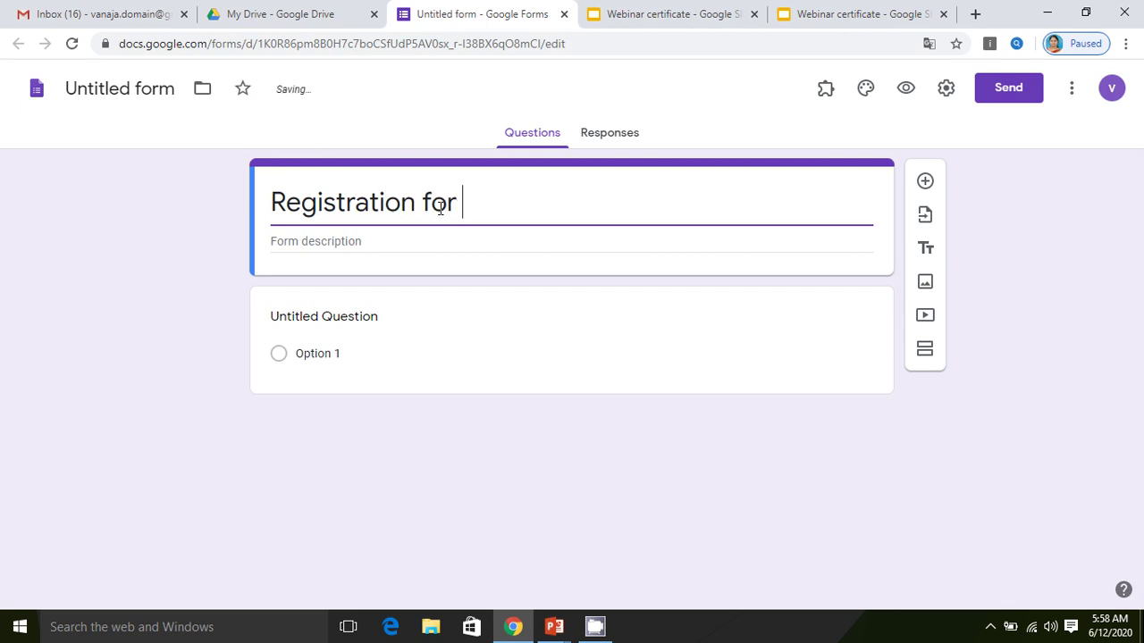
{"action": "type", "text": "cloud "}
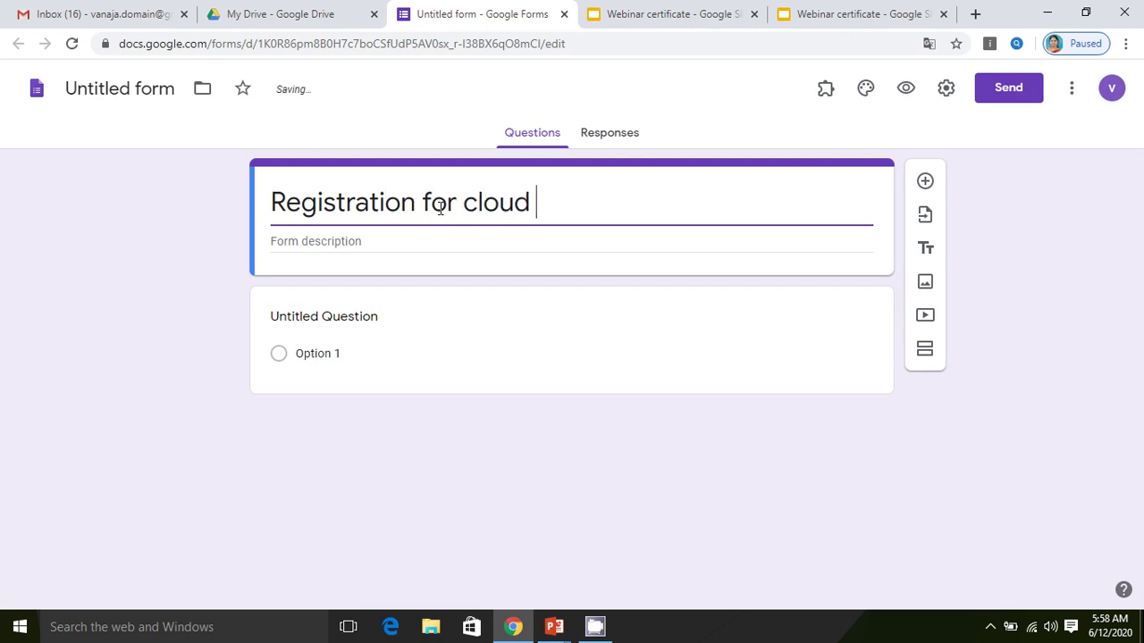
{"action": "type", "text": "comput"}
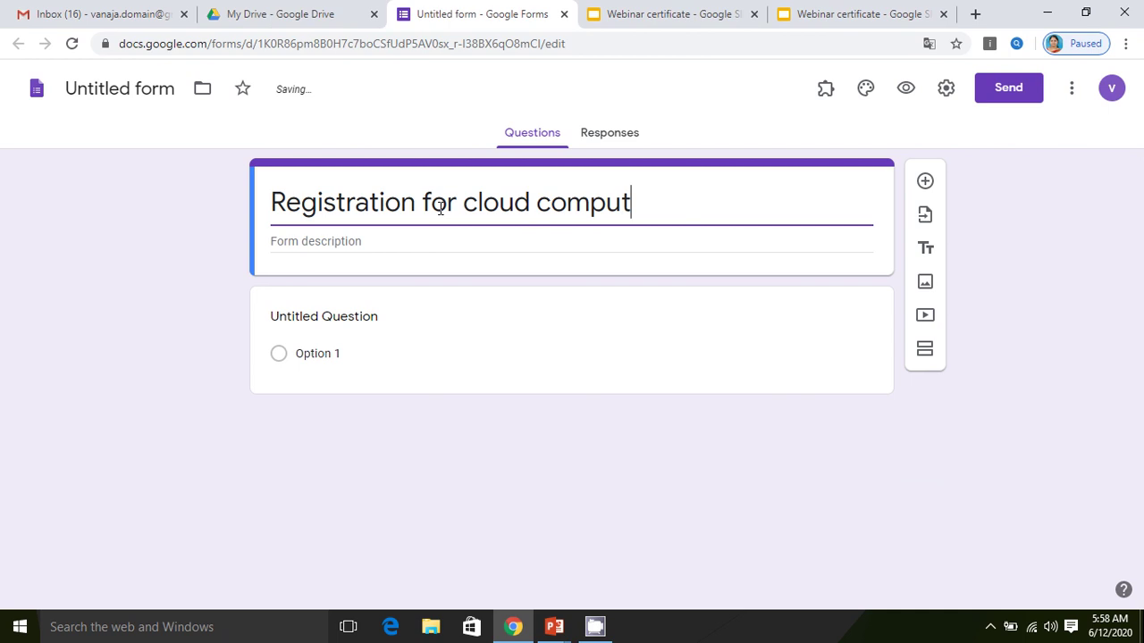
{"action": "type", "text": "ing webinar"}
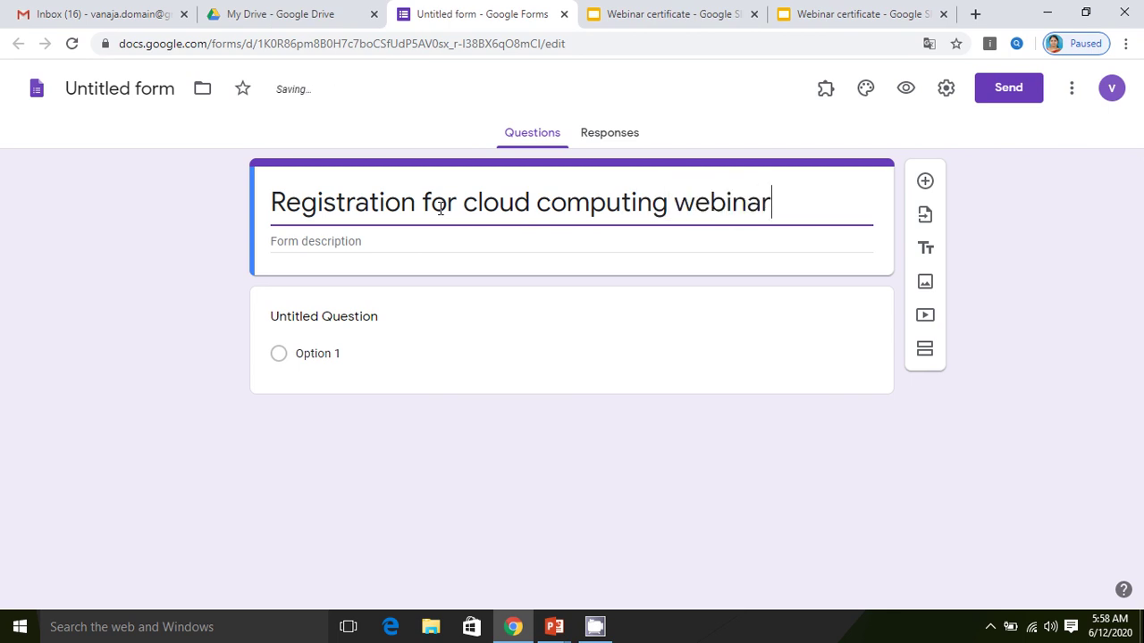
Enter "Organized by School science" as the form description
{"action": "left_click", "coordinate": [407, 247]}
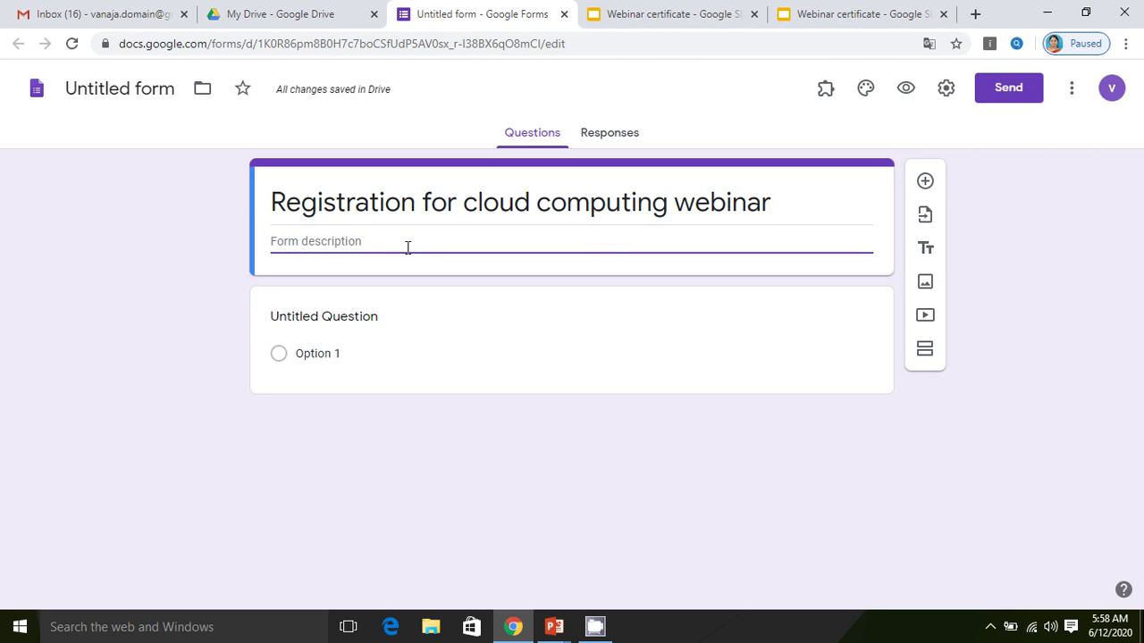
{"action": "type", "text": "Org"}
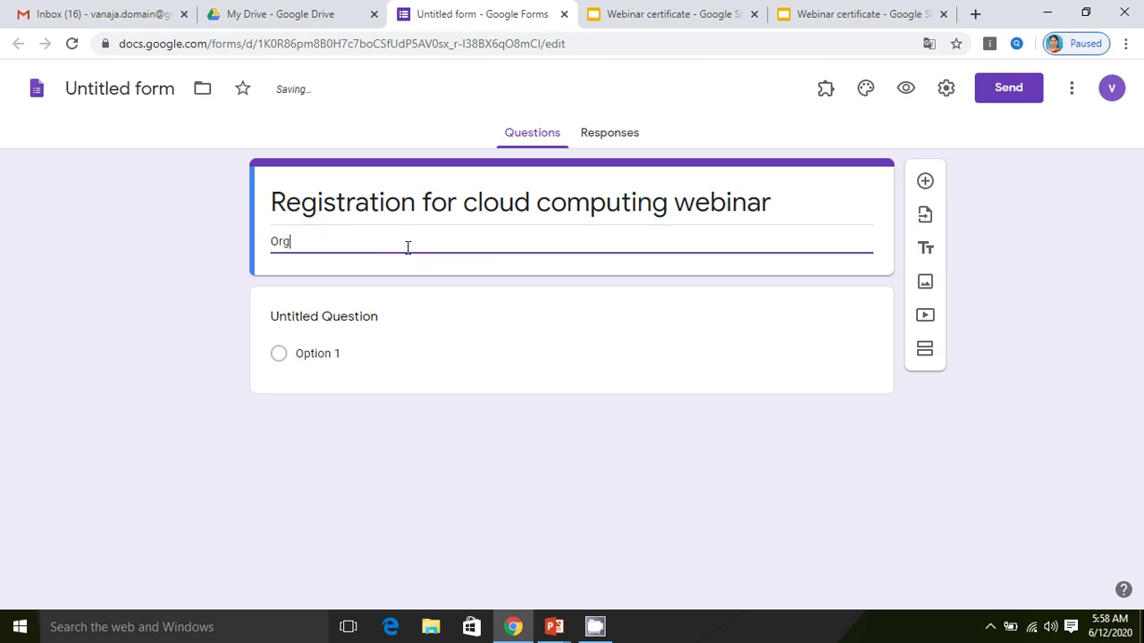
{"action": "type", "text": "anized "}
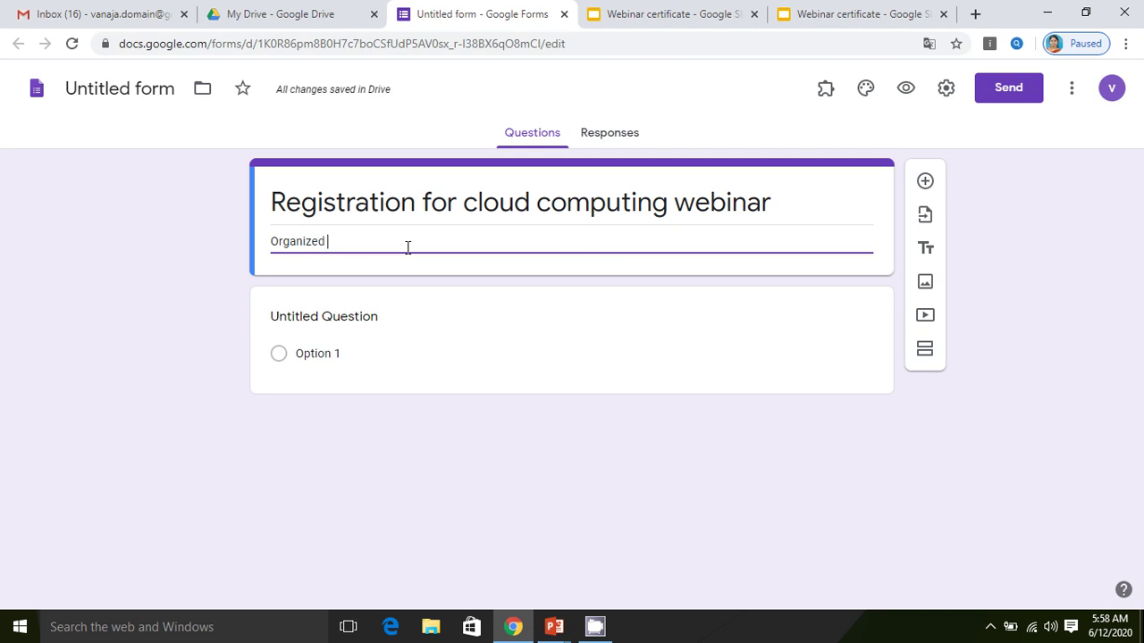
{"action": "type", "text": "by S"}
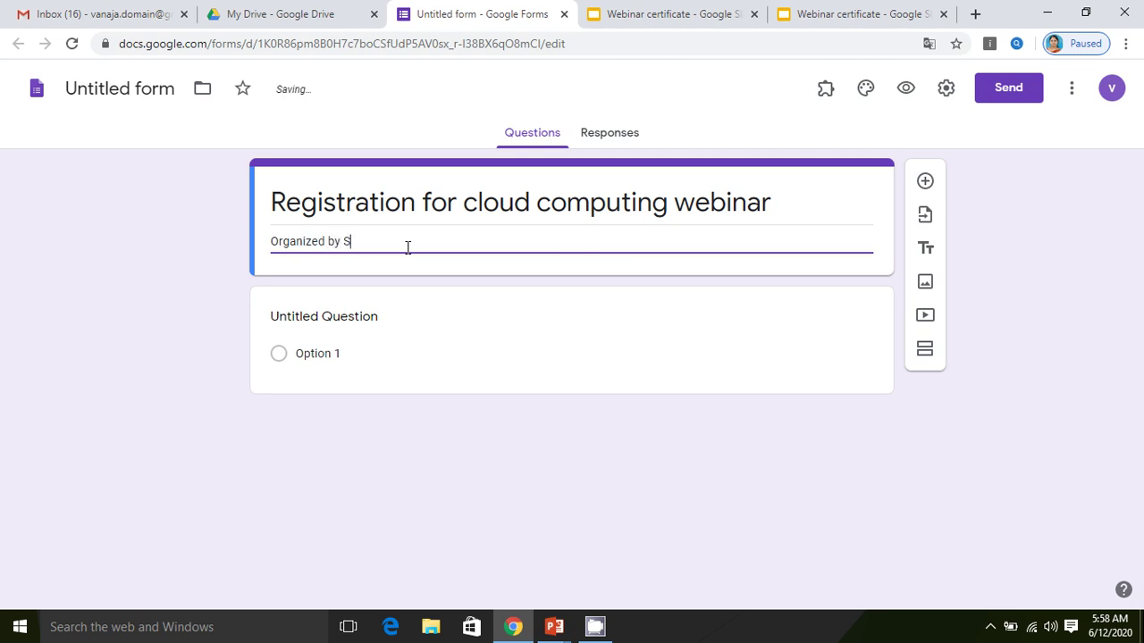
{"action": "type", "text": "chool /science"}
{"action": "left_click", "coordinate": [389, 245]}
{"action": "key", "text": "BackSpace"}
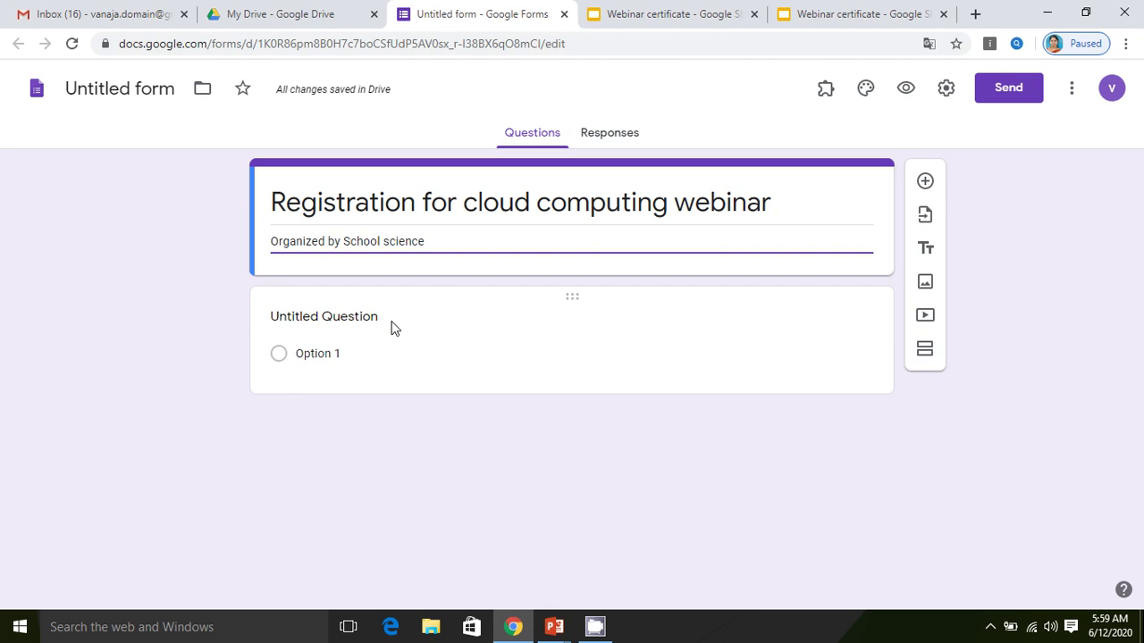
Set the form to collect email addresses and always send response receipts, without limiting to 1 response, and save the settings
{"action": "left_click", "coordinate": [945, 98]}
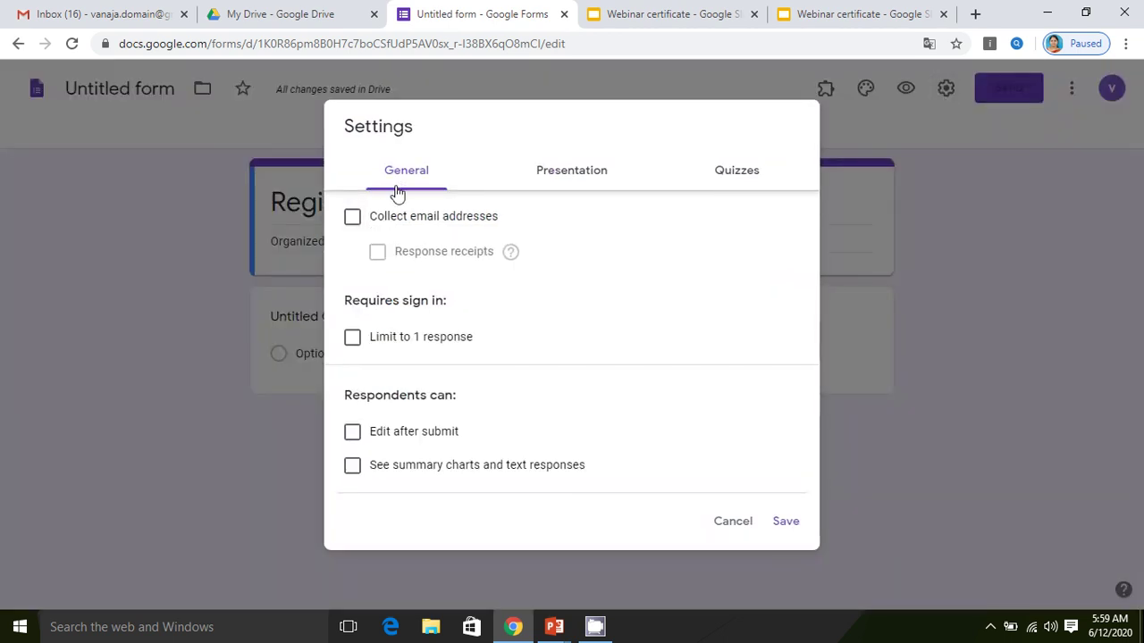
{"action": "left_click", "coordinate": [351, 223]}
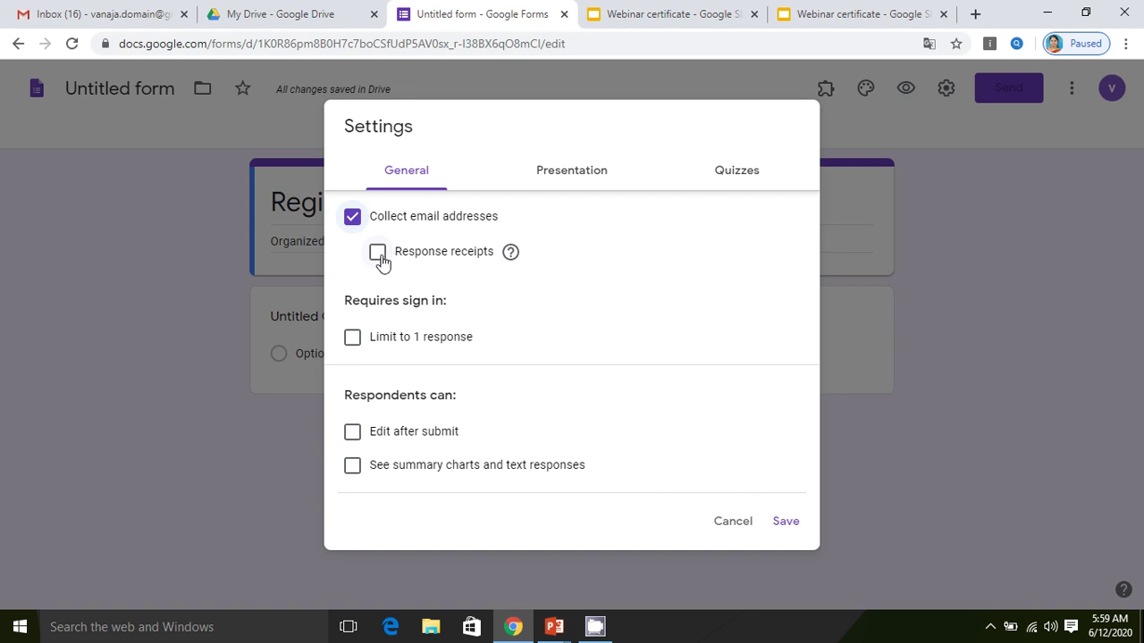
{"action": "left_click", "coordinate": [379, 255]}
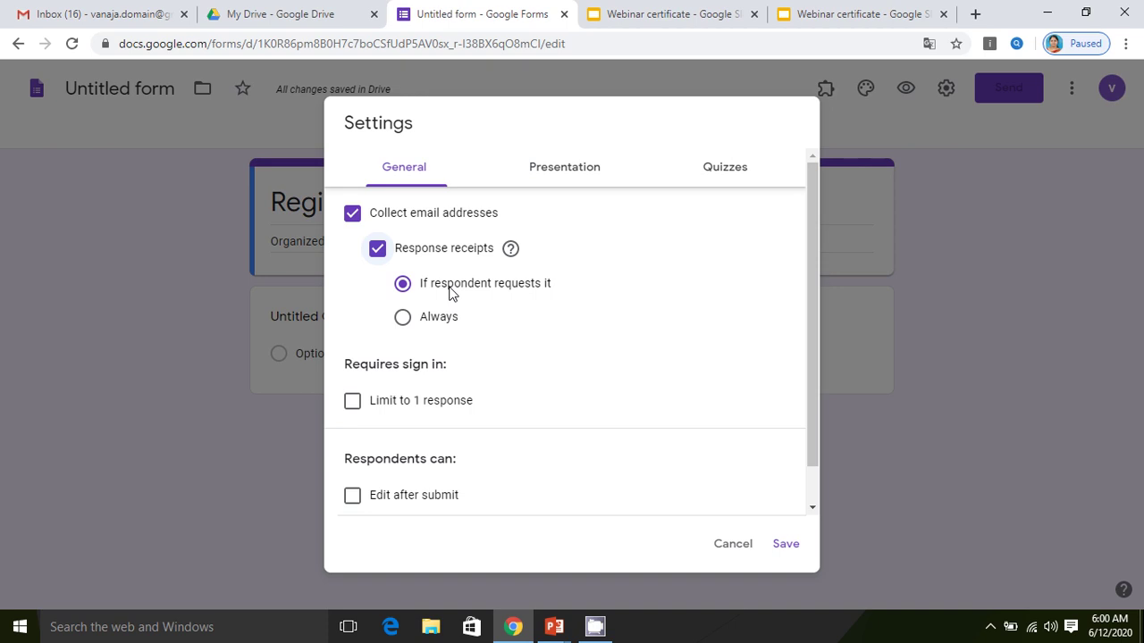
{"action": "left_click", "coordinate": [403, 329]}
{"action": "left_click", "coordinate": [353, 402]}
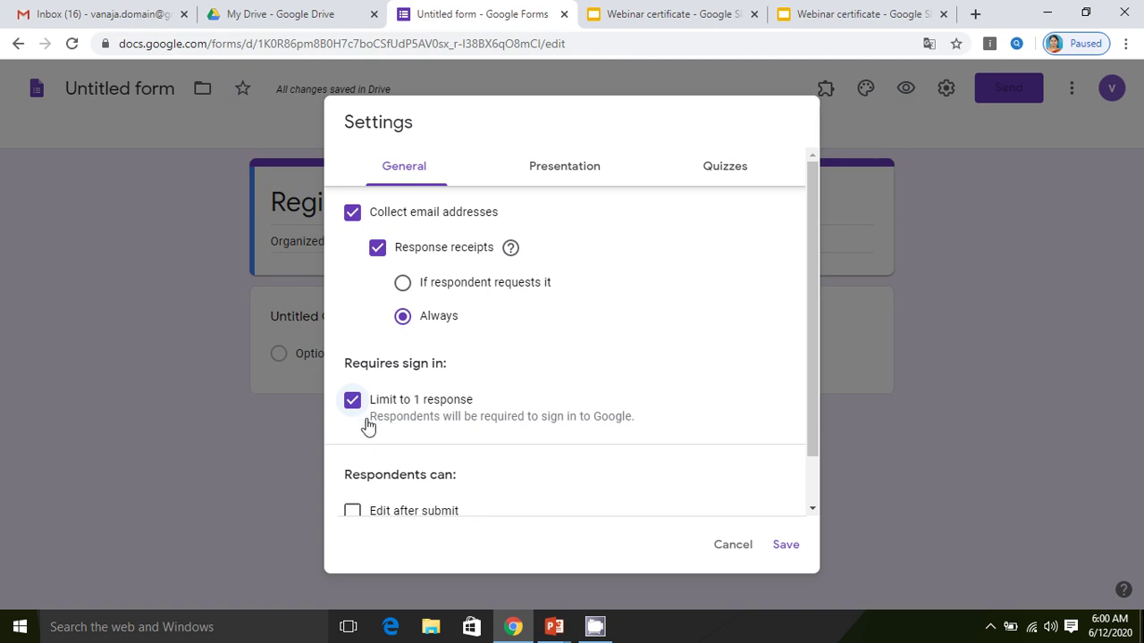
{"action": "left_click", "coordinate": [354, 404]}
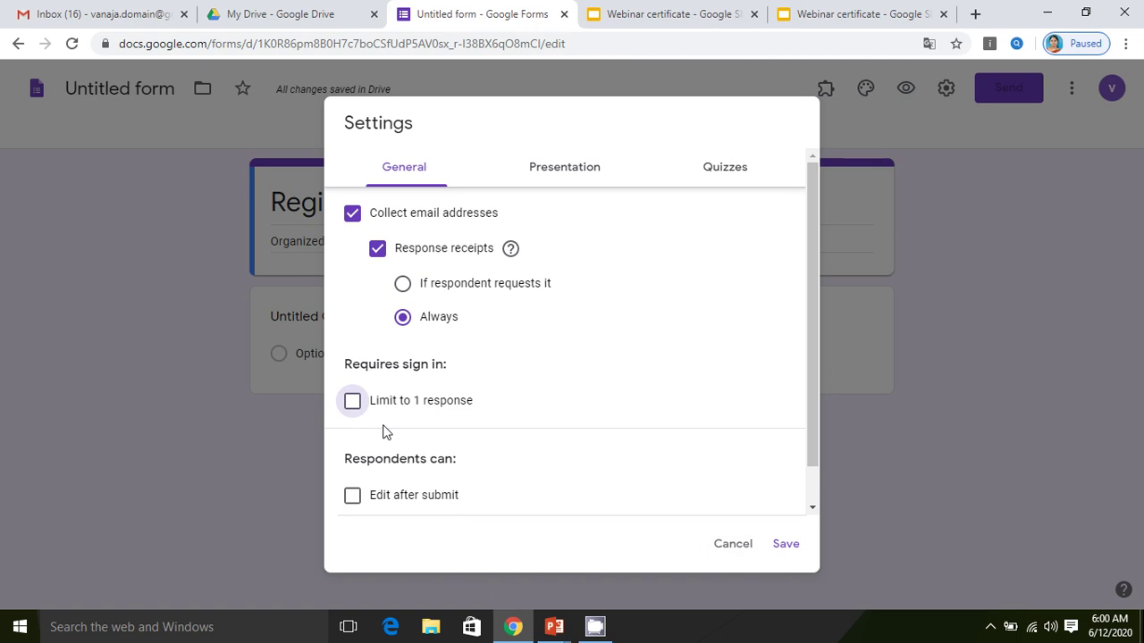
{"action": "double_click", "coordinate": [353, 407]}
{"action": "left_click", "coordinate": [792, 550]}
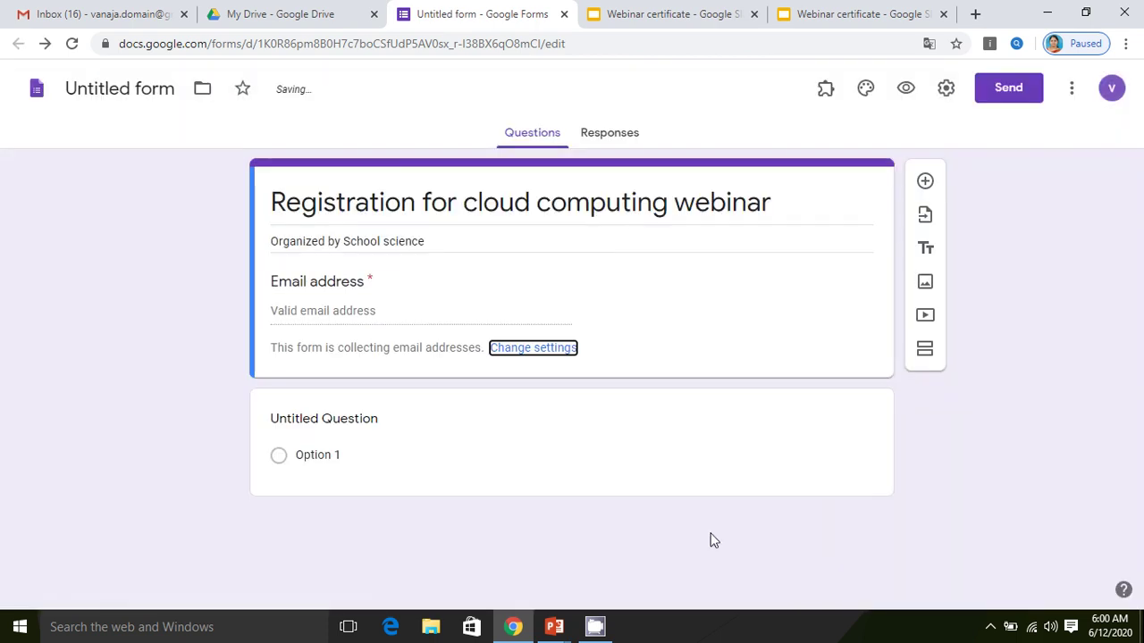
Turn the untitled question into a short-answer question titled "Full Name"
{"action": "left_click", "coordinate": [344, 422]}
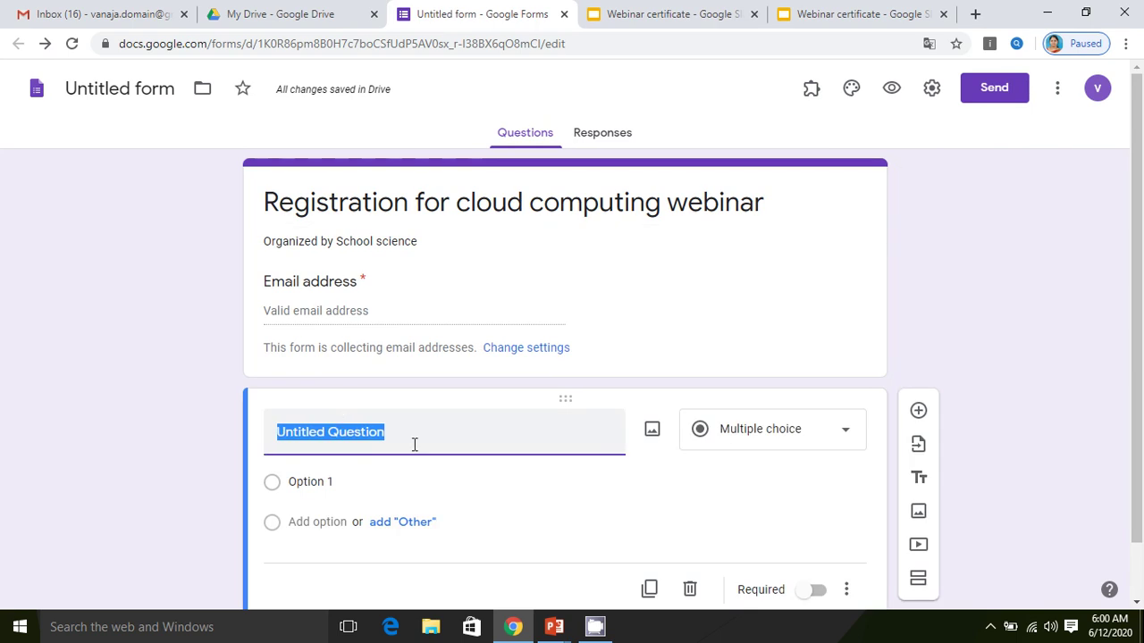
{"action": "type", "text": "Full"}
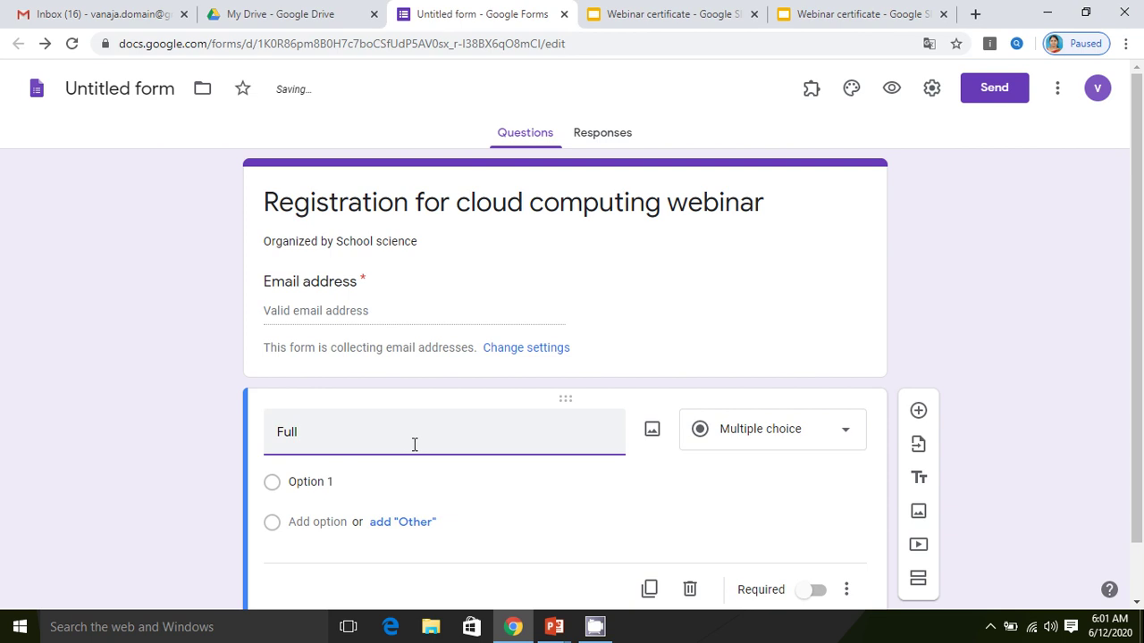
{"action": "type", "text": " Name"}
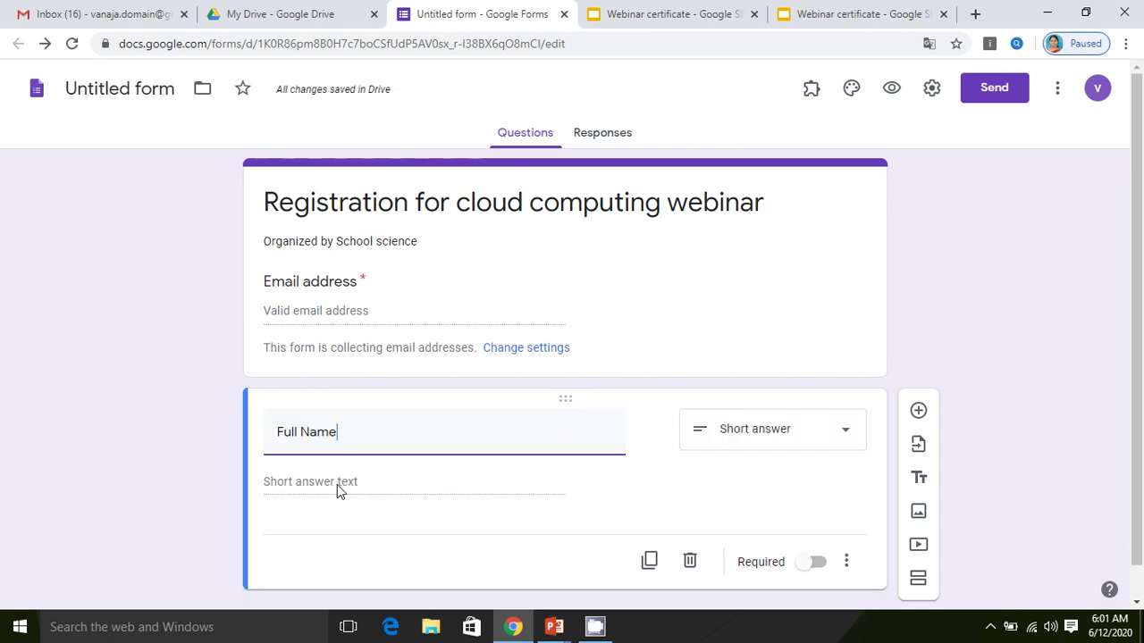
{"action": "left_click", "coordinate": [842, 434]}
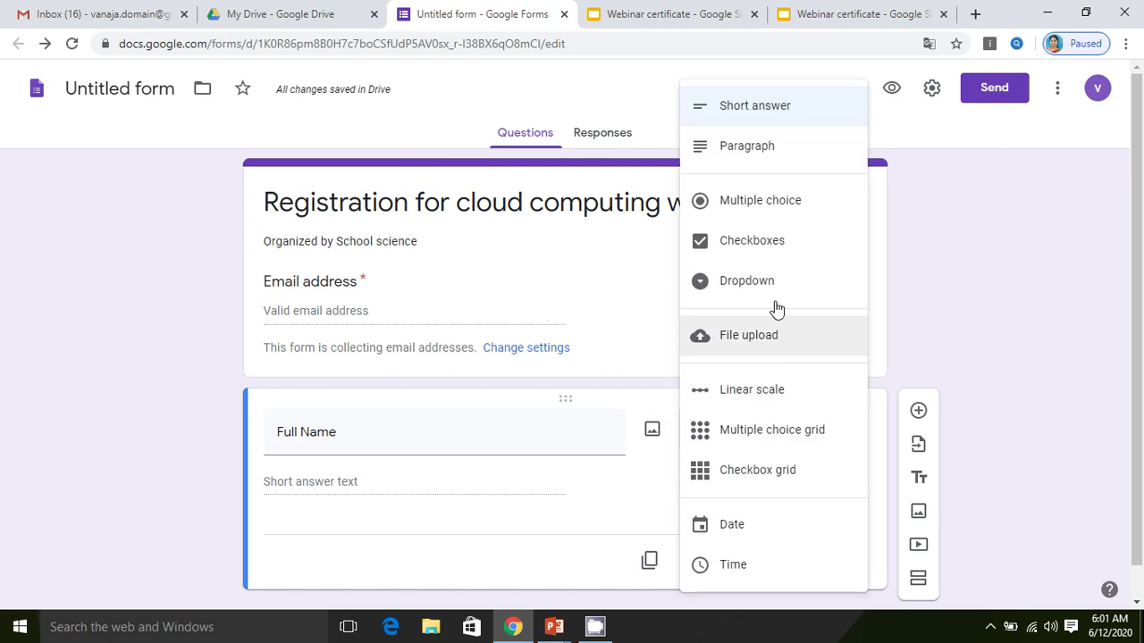
{"action": "left_click", "coordinate": [625, 429]}
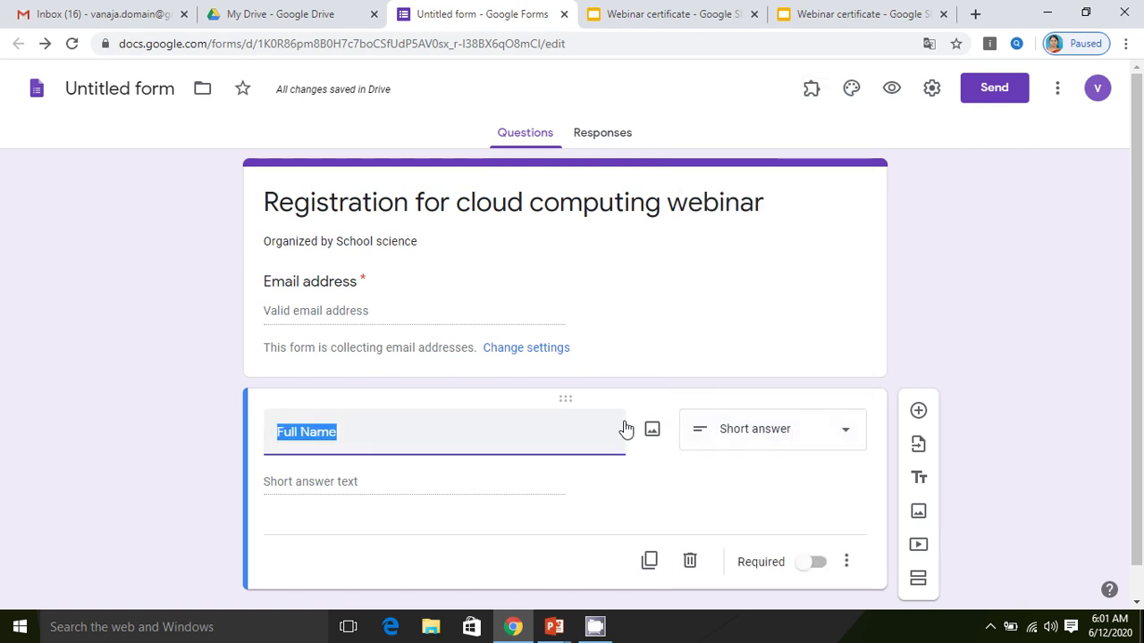
Add a second question below Full Name, titled "Name of the College", with a short answer
{"action": "scroll", "coordinate": [673, 500], "scroll_direction": "down", "scroll_amount": 1}
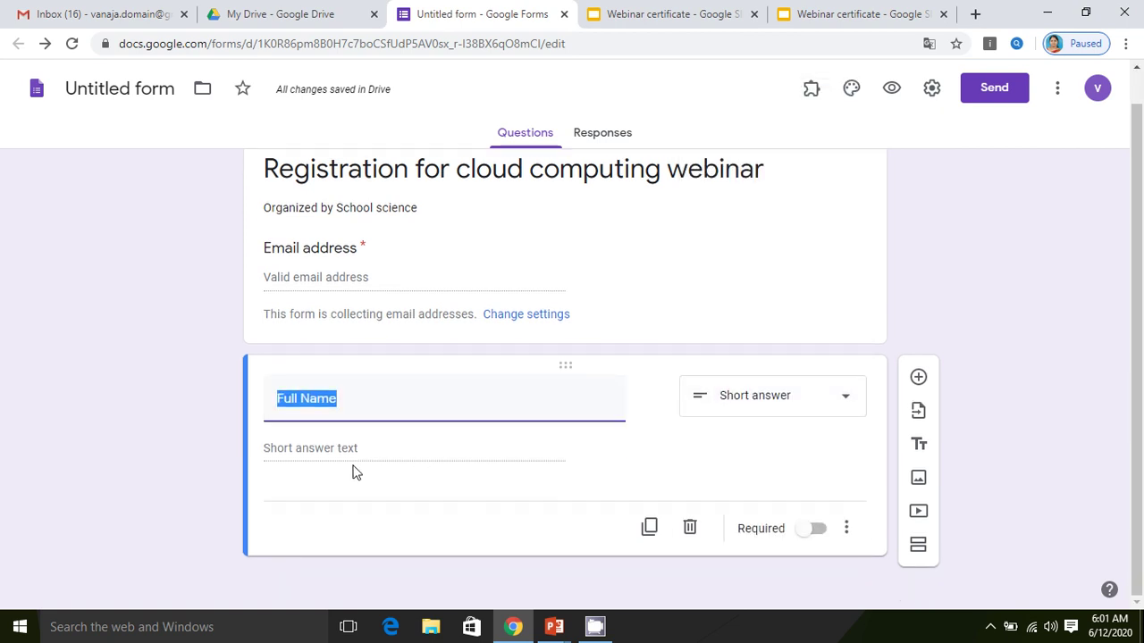
{"action": "left_click", "coordinate": [918, 378]}
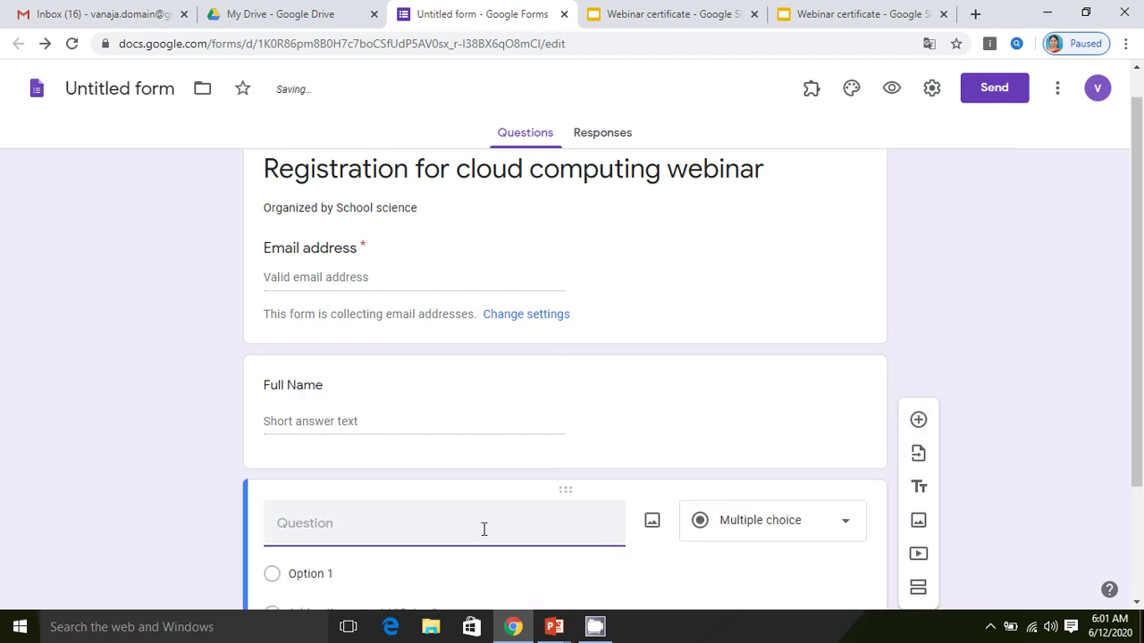
{"action": "type", "text": "Name of"}
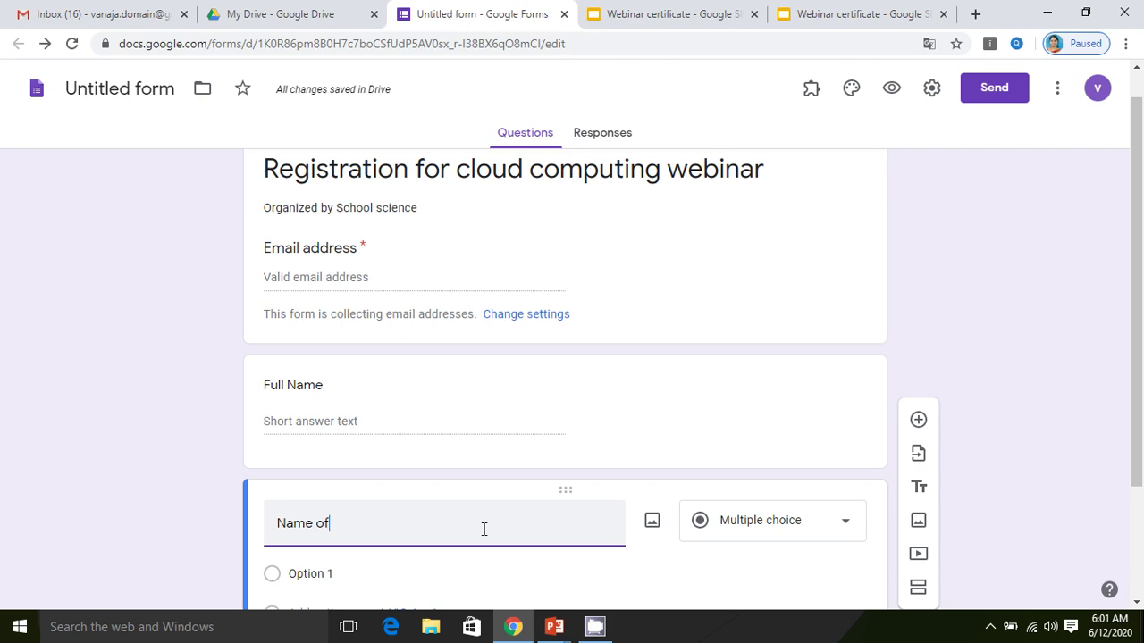
{"action": "type", "text": " the"}
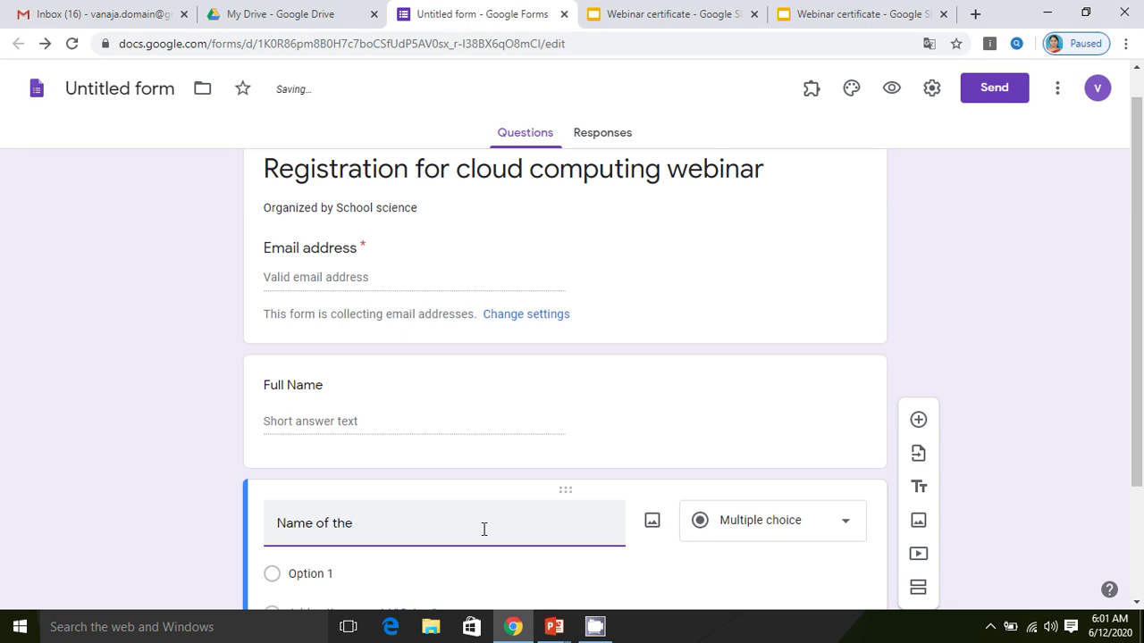
{"action": "type", "text": " College"}
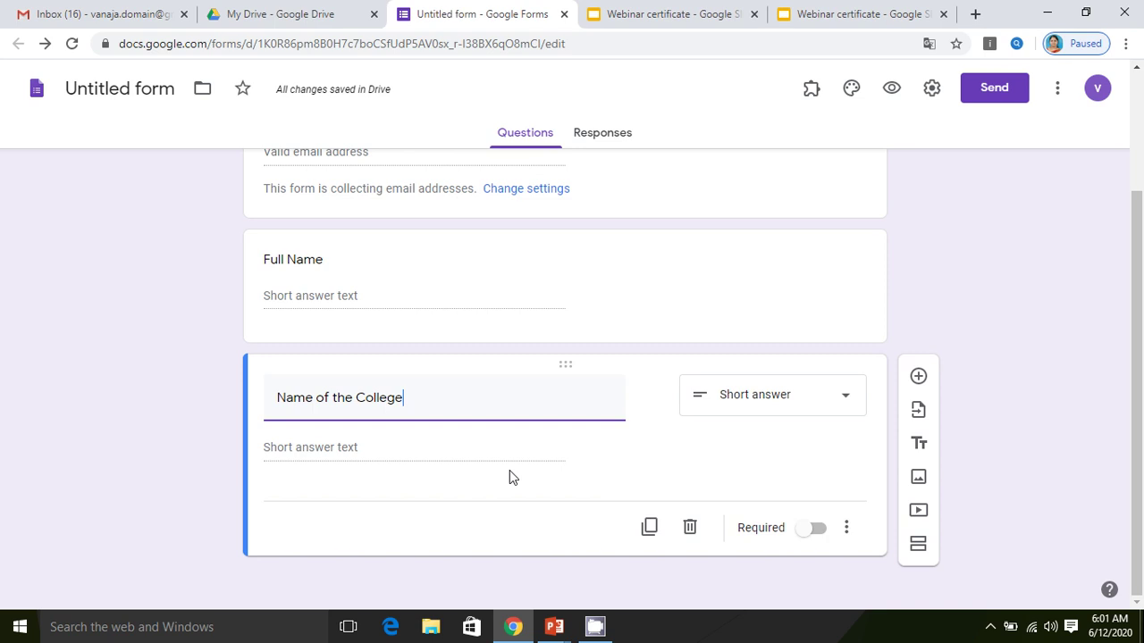
Name the form file "Registration for cloud computing webinar", matching the form title
{"action": "scroll", "coordinate": [509, 471], "scroll_direction": "up", "scroll_amount": 1}
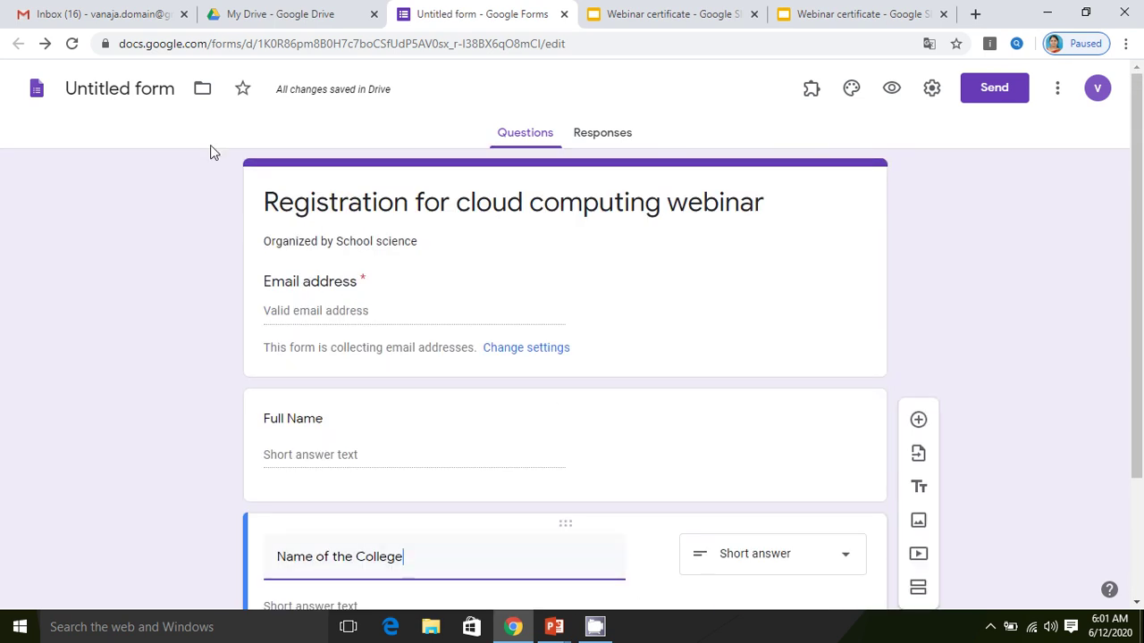
{"action": "left_click", "coordinate": [153, 95]}
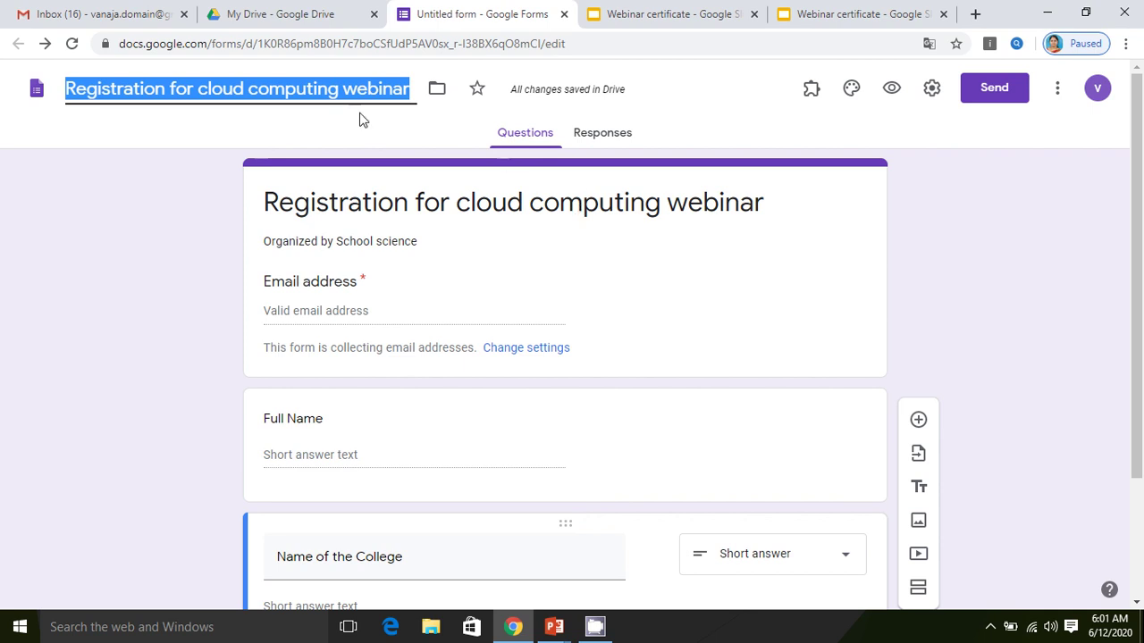
{"action": "left_click", "coordinate": [940, 263]}
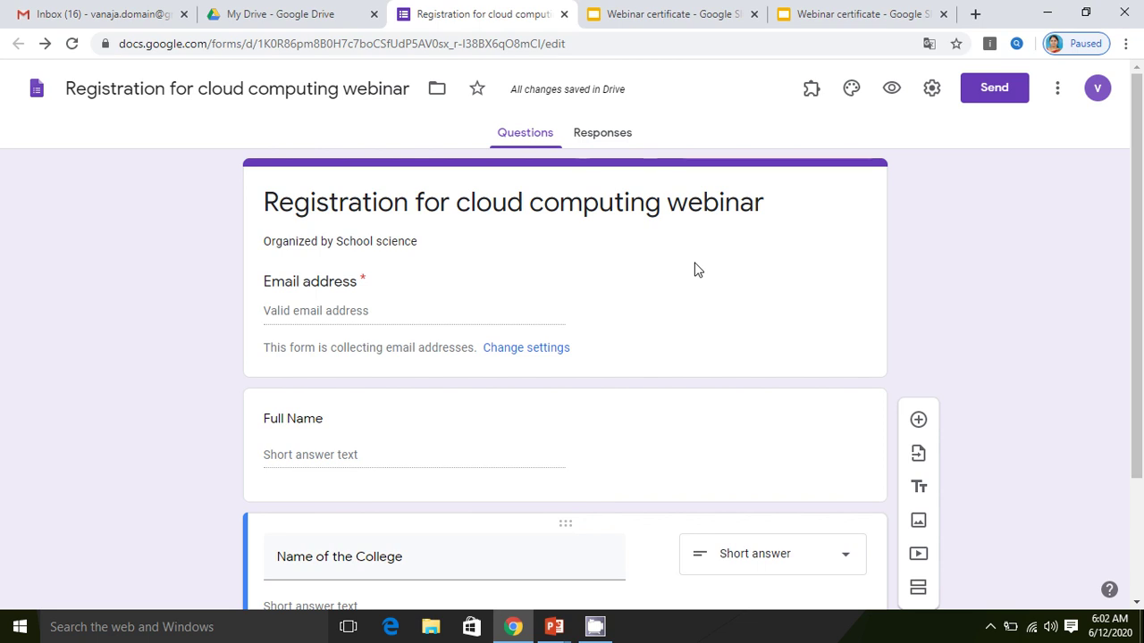
Generate a shortened share link for the form and copy it
{"action": "left_click", "coordinate": [995, 100]}
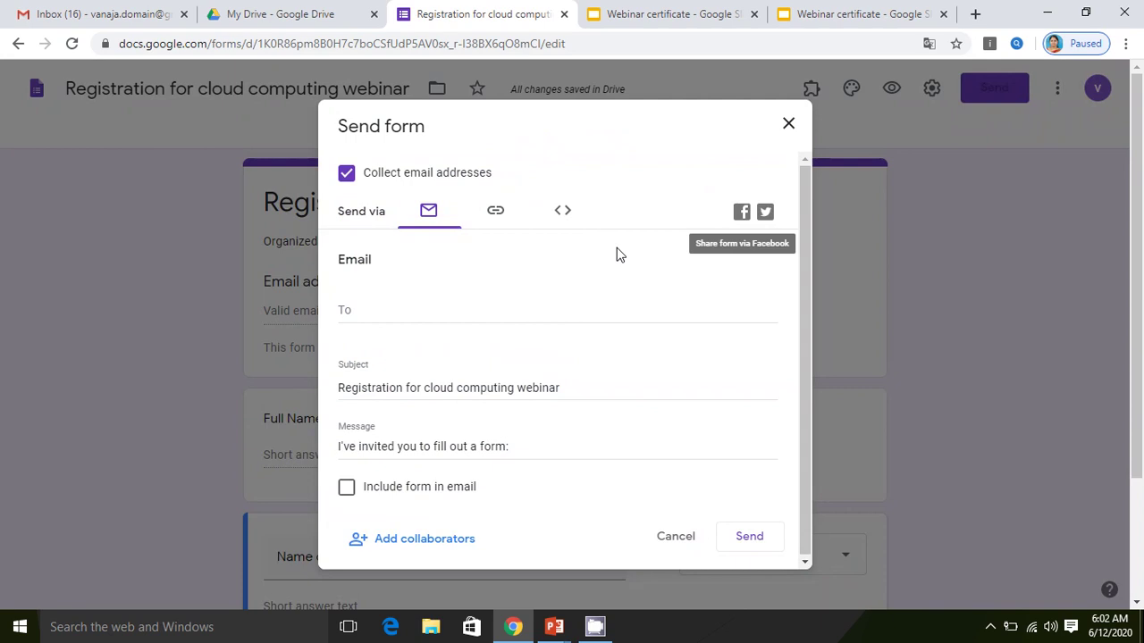
{"action": "left_click", "coordinate": [374, 311]}
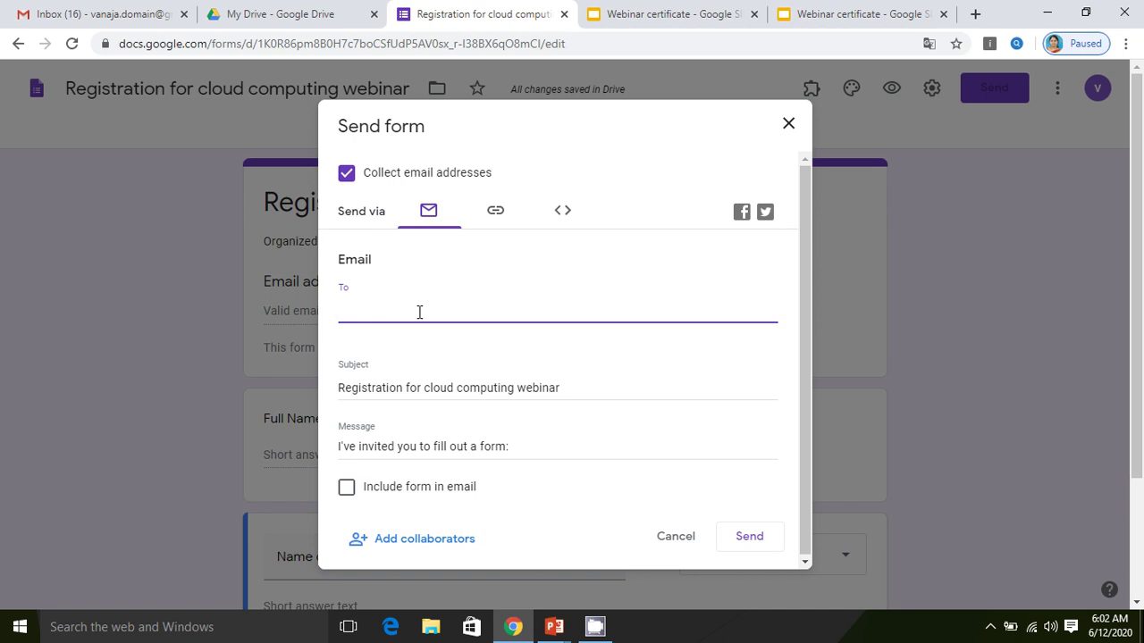
{"action": "left_click", "coordinate": [497, 213]}
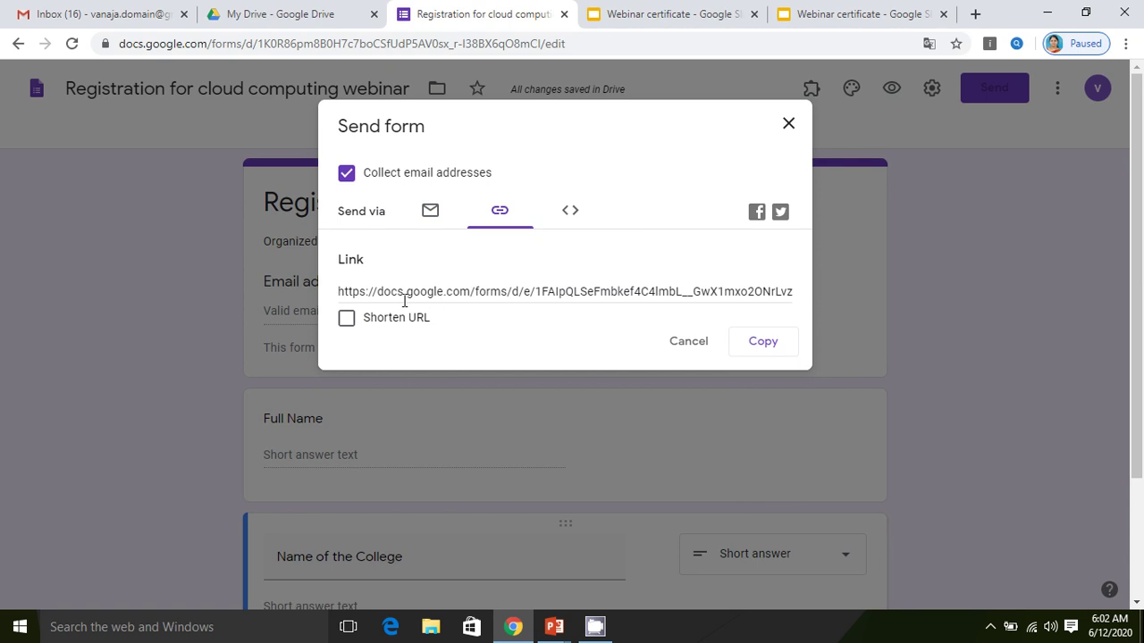
{"action": "left_click", "coordinate": [346, 318]}
{"action": "left_click", "coordinate": [751, 345]}
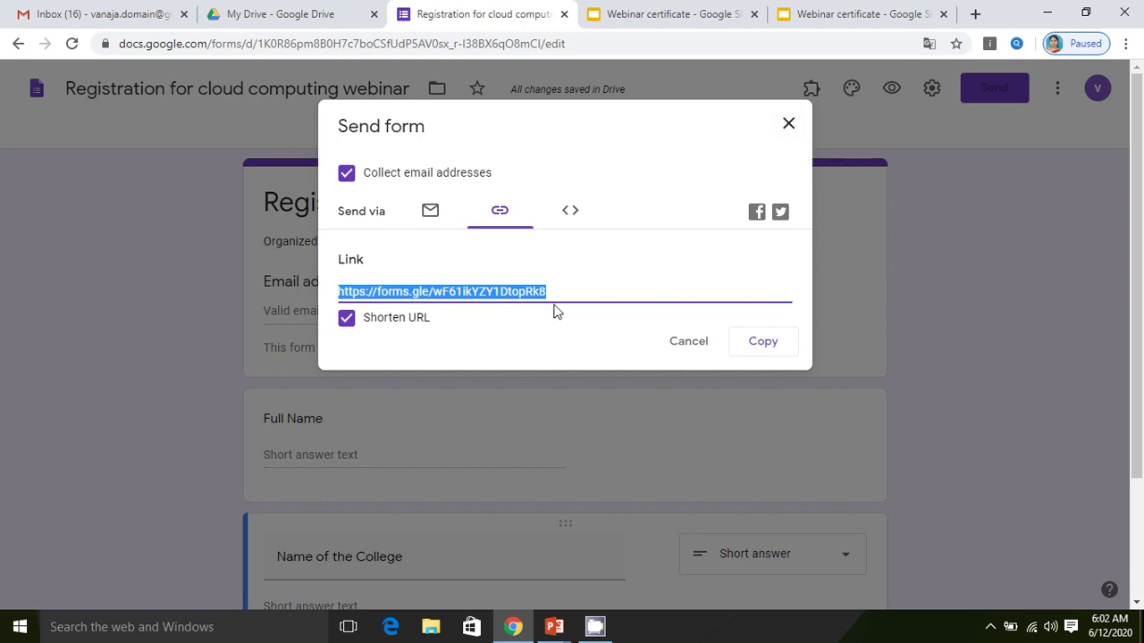
{"action": "left_click", "coordinate": [762, 343]}
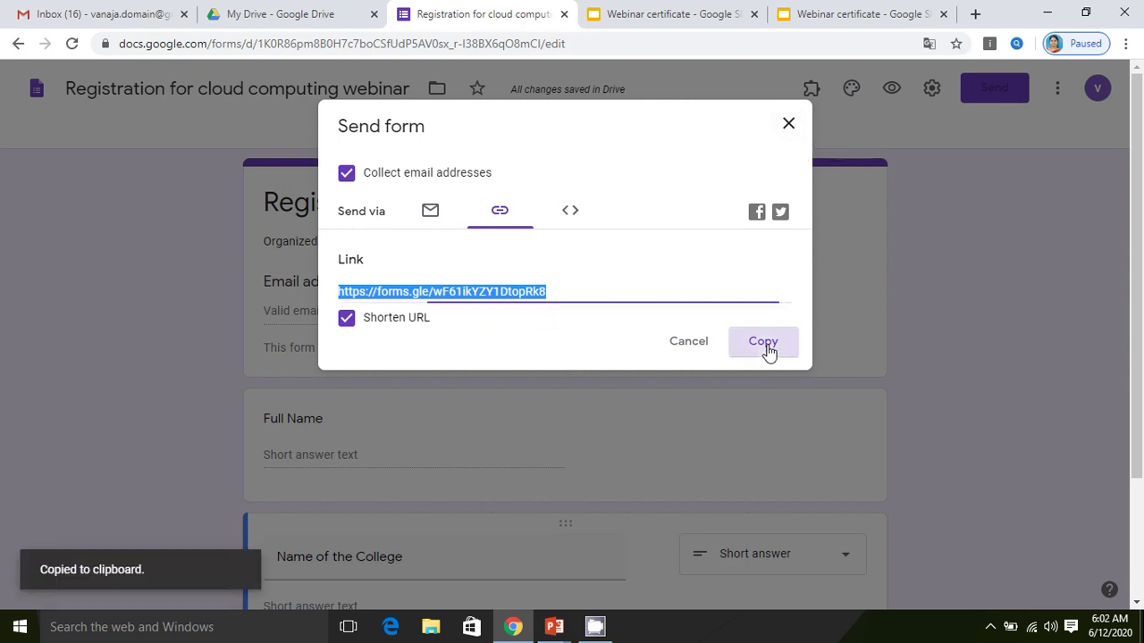
Open the copied form link in a new browser tab
{"action": "left_click", "coordinate": [975, 15]}
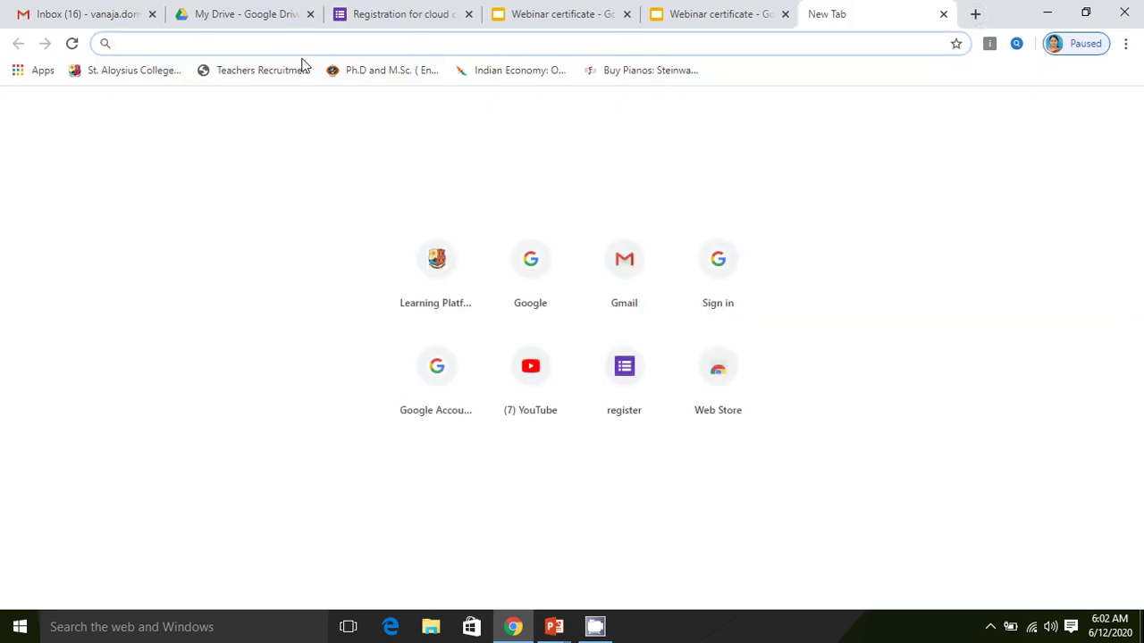
{"action": "key", "text": "ctrl+v"}
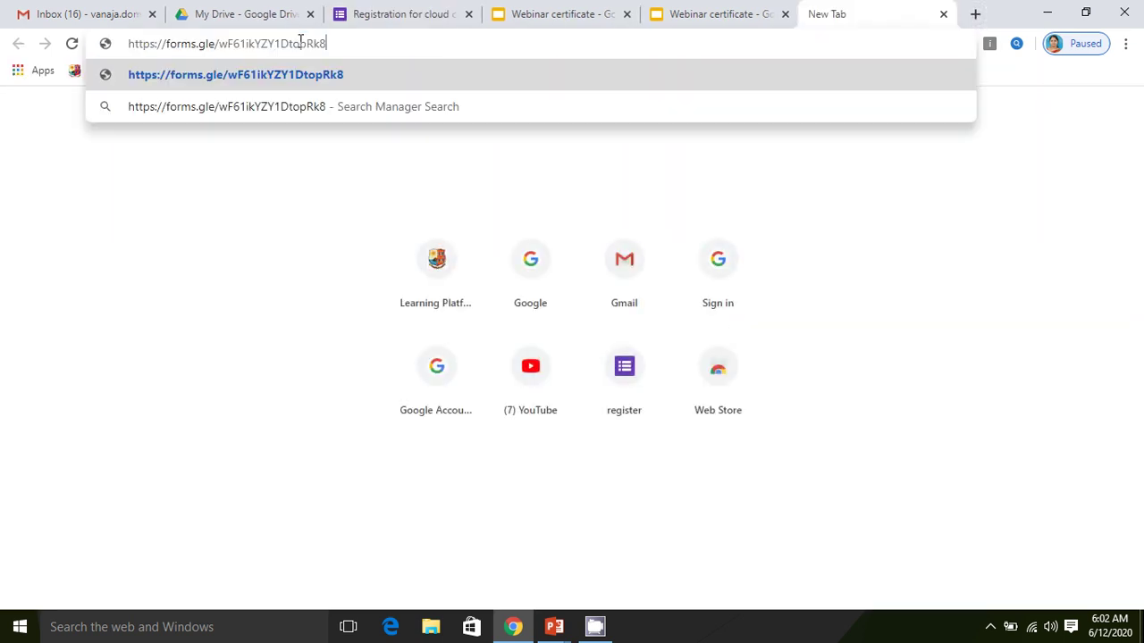
{"action": "key", "text": "Return"}
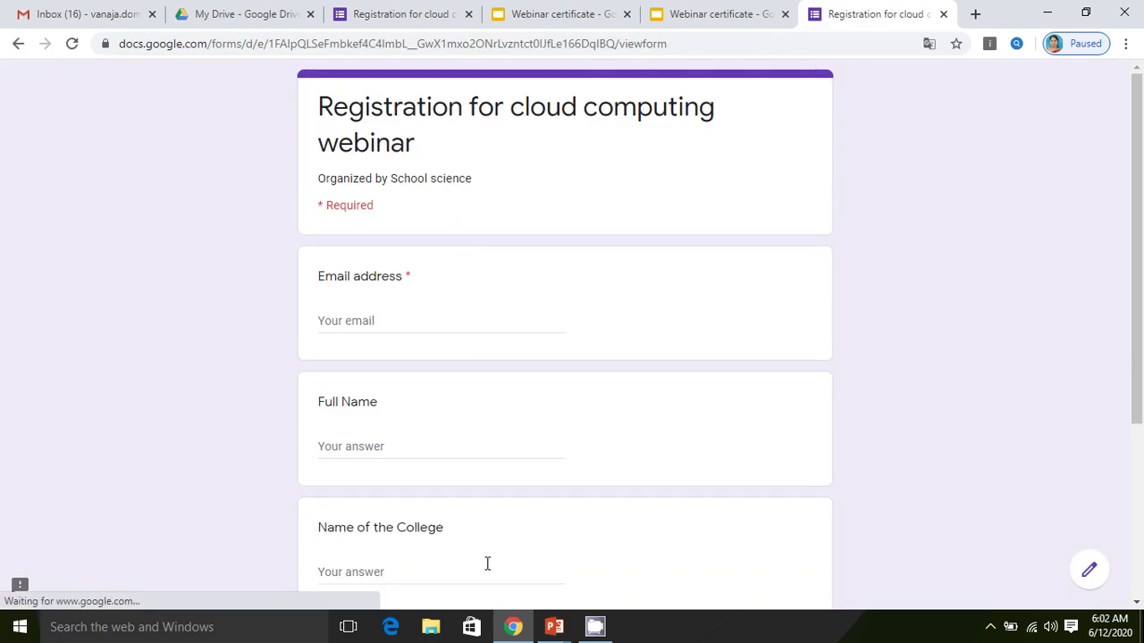
Fill in the respondent's email address and full name in the registration form
{"action": "left_click", "coordinate": [392, 324]}
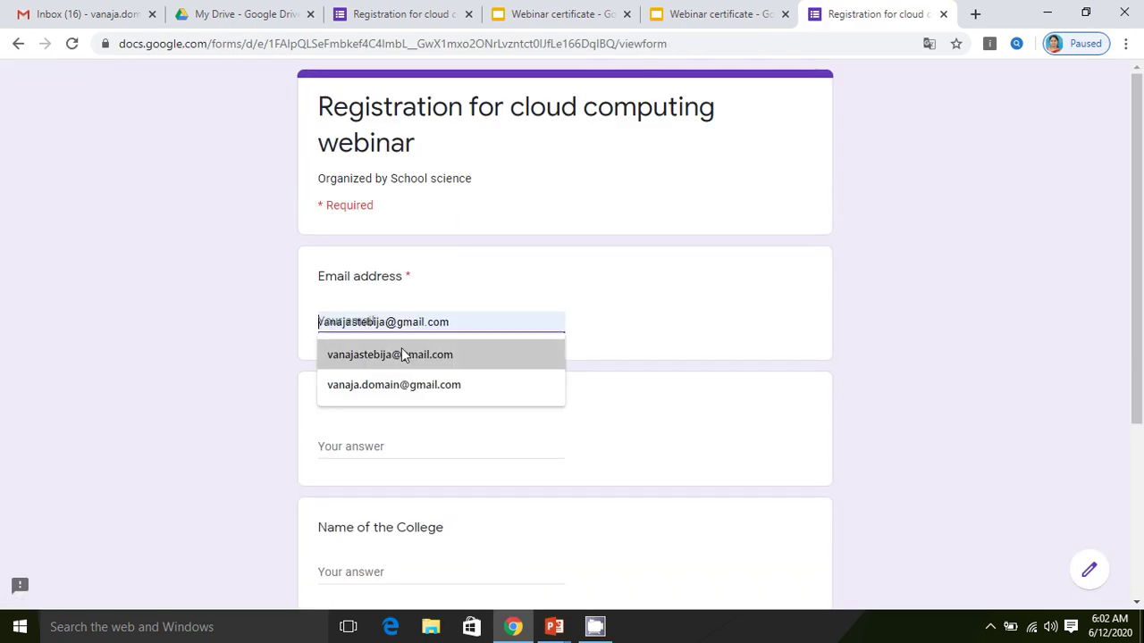
{"action": "left_click", "coordinate": [403, 360]}
{"action": "left_click", "coordinate": [399, 404]}
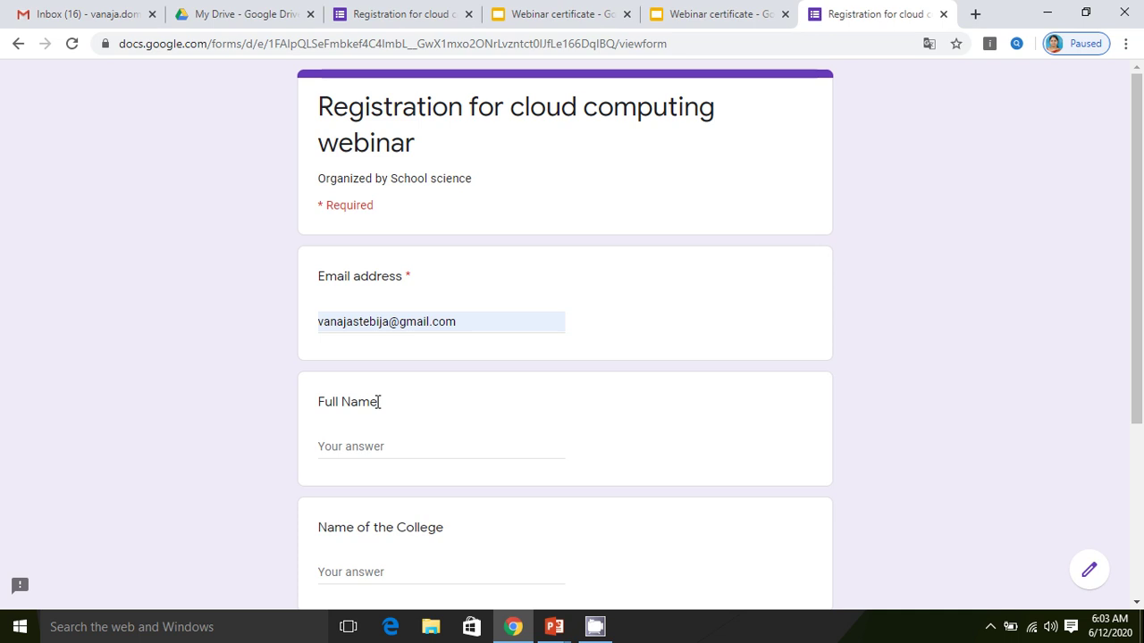
{"action": "left_click", "coordinate": [368, 449]}
{"action": "type", "text": "A"}
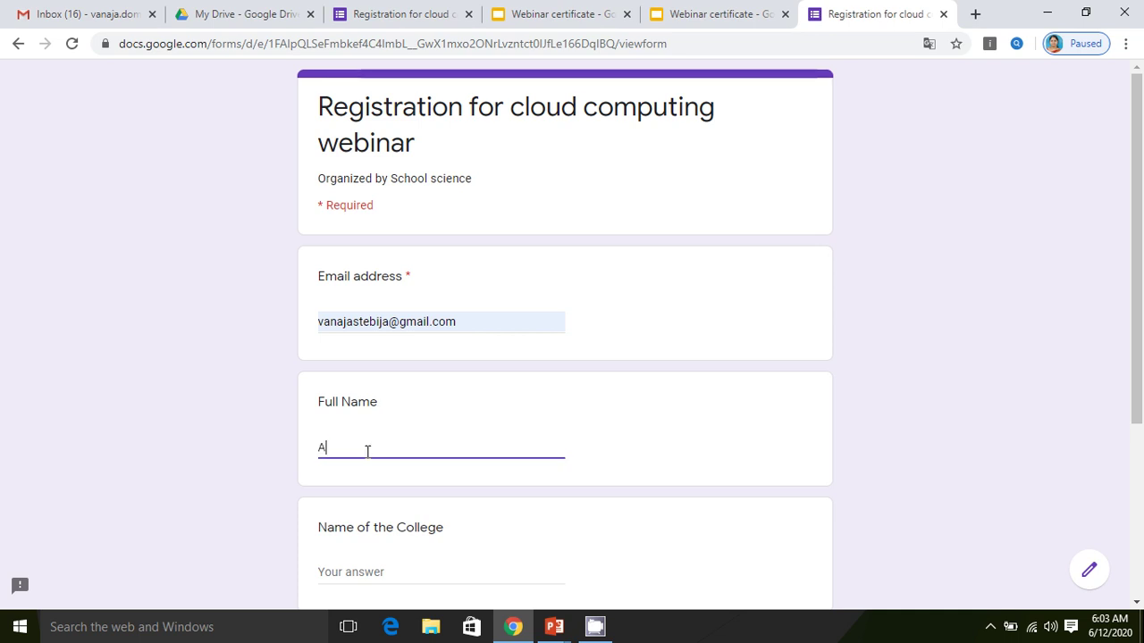
{"action": "type", "text": " Vanaja"}
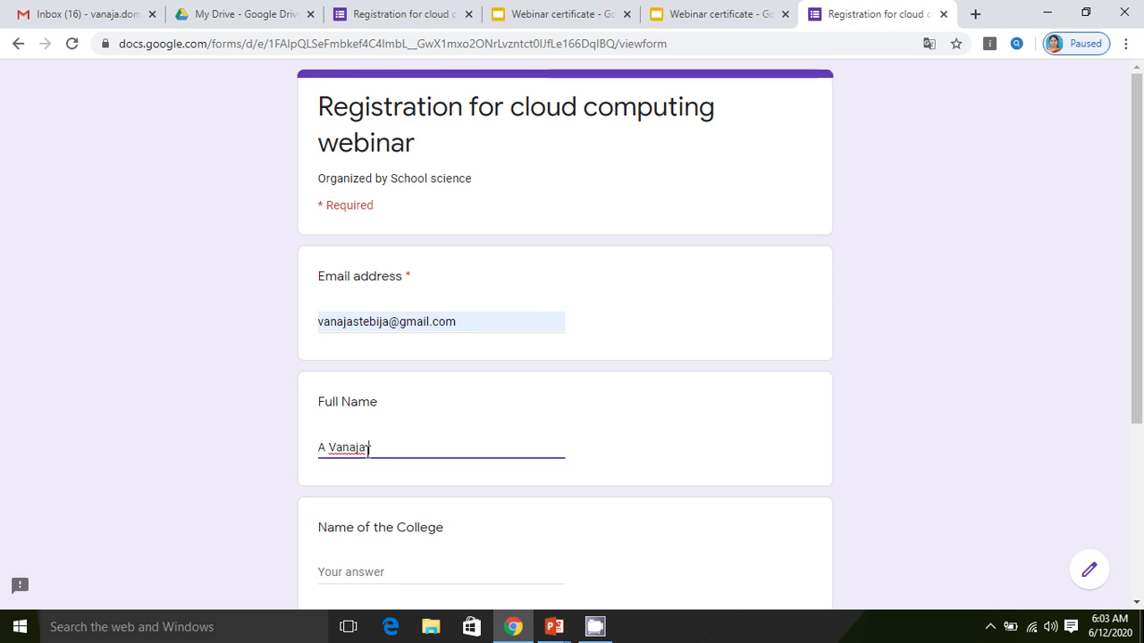
Answer the Name of the College question with "St Aloysius College"
{"action": "left_click", "coordinate": [376, 525]}
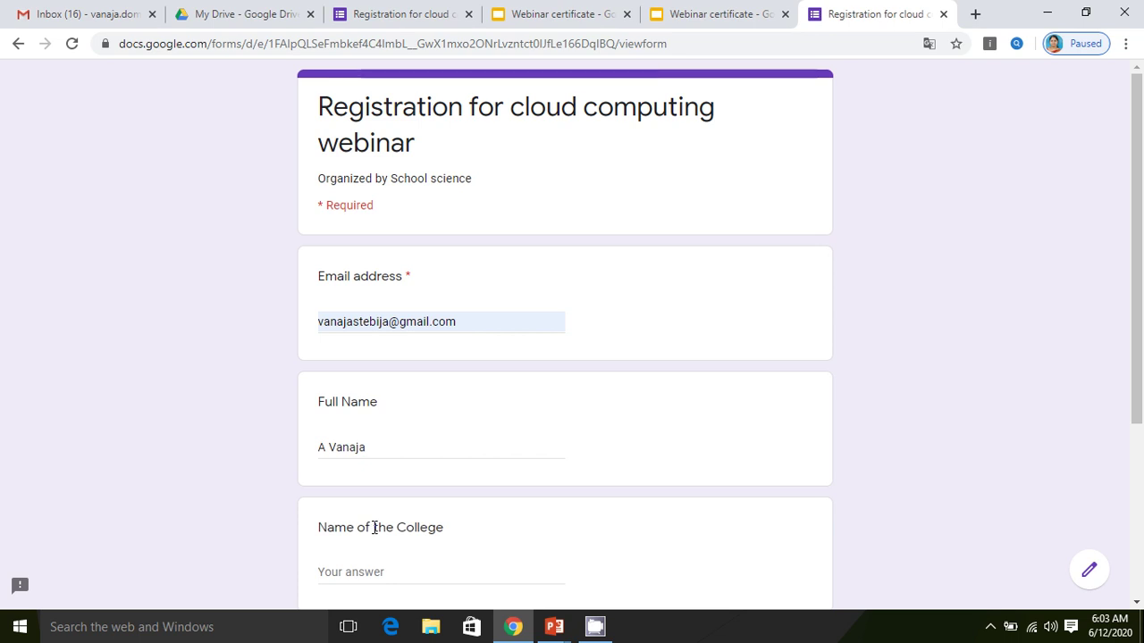
{"action": "scroll", "coordinate": [376, 527], "scroll_direction": "down", "scroll_amount": 1}
{"action": "left_click", "coordinate": [379, 490]}
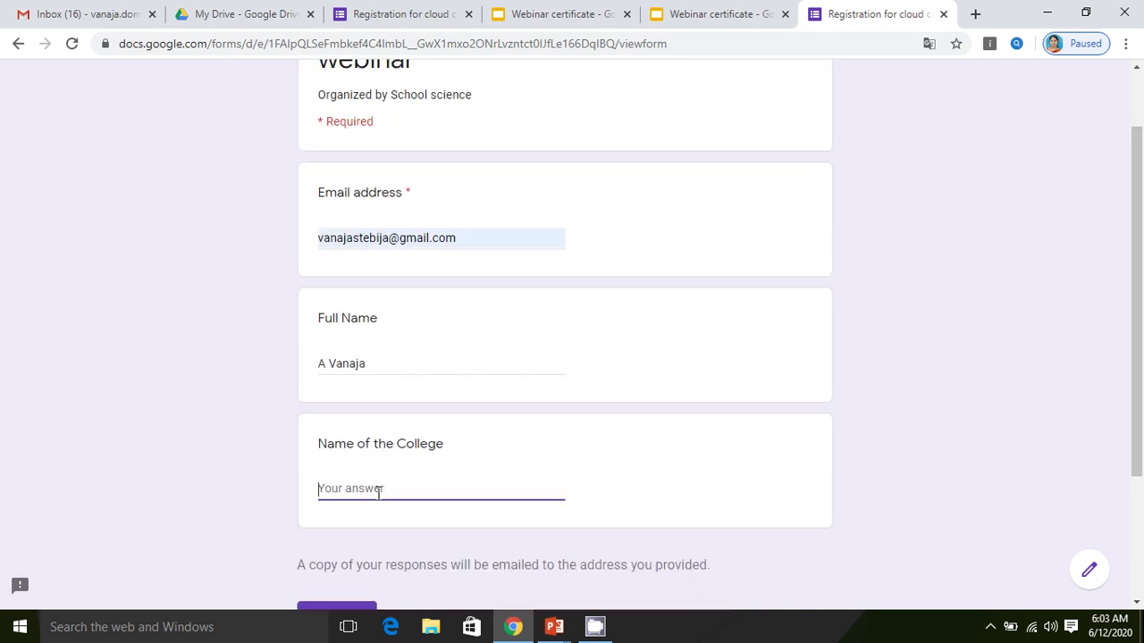
{"action": "type", "text": "St Aloysius College"}
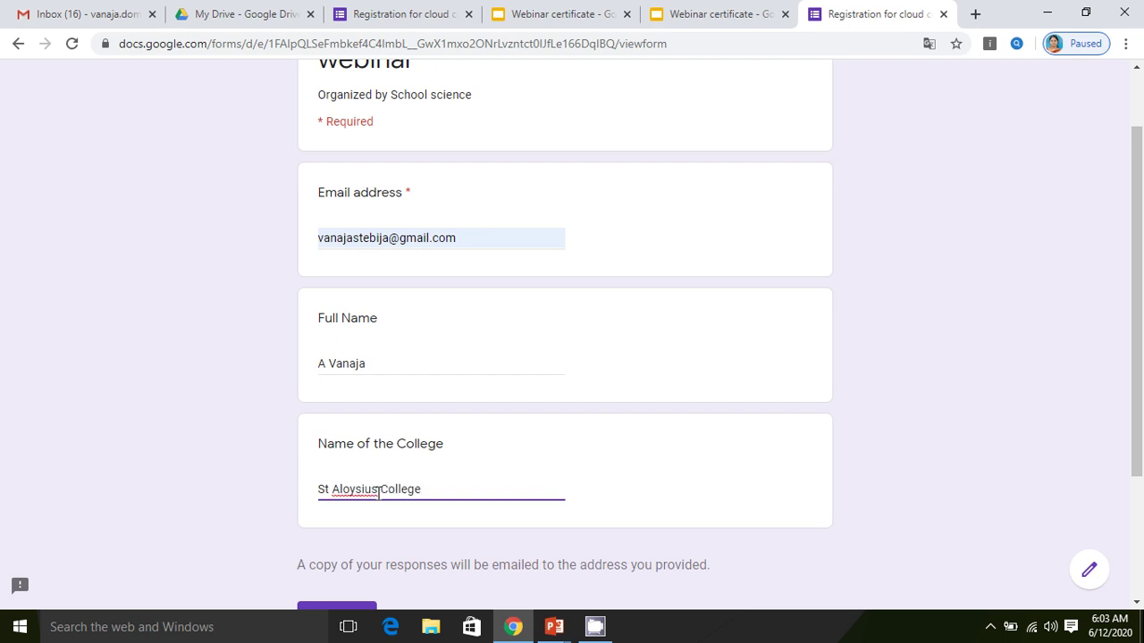
Submit the registration response, completing the bicycle image verification, and close the response tab
{"action": "scroll", "coordinate": [403, 549], "scroll_direction": "down", "scroll_amount": 2}
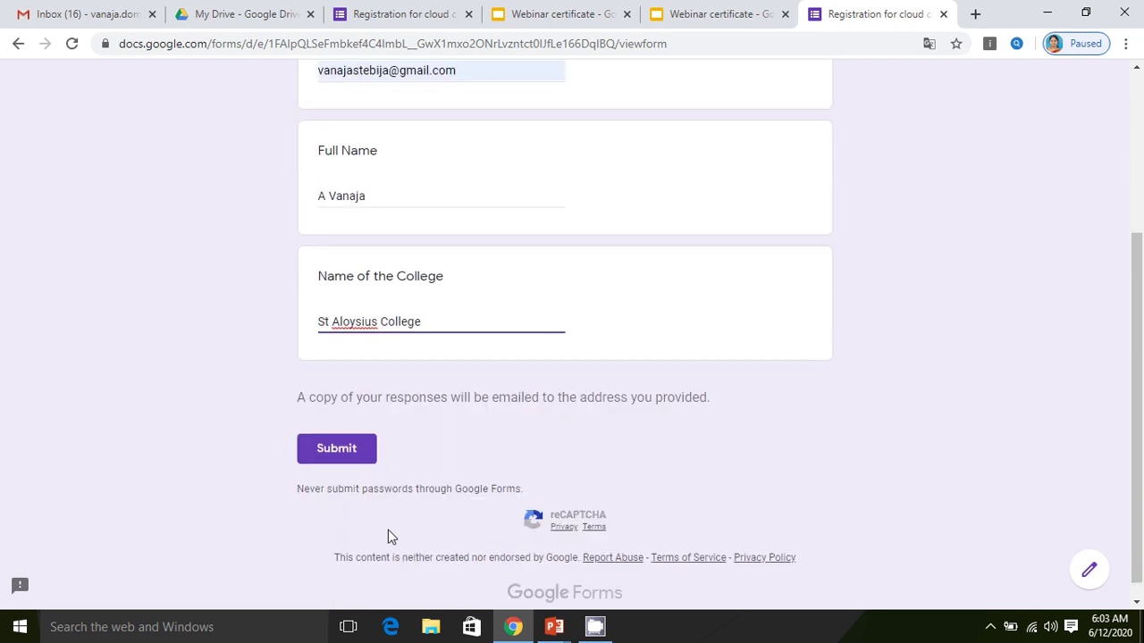
{"action": "left_click", "coordinate": [340, 452]}
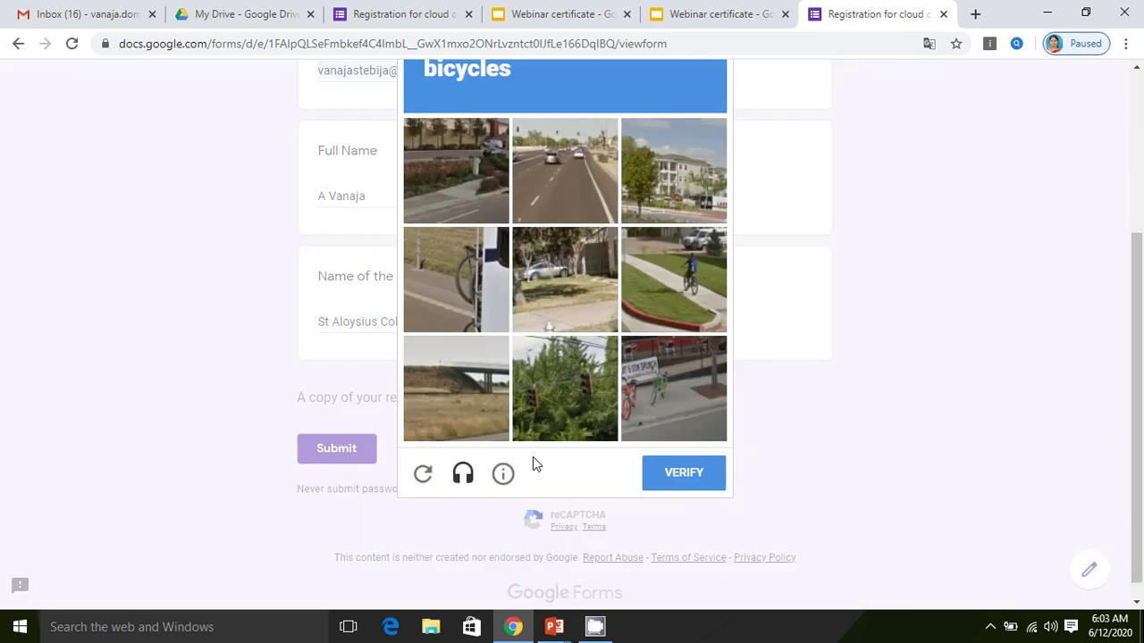
{"action": "left_click", "coordinate": [667, 460]}
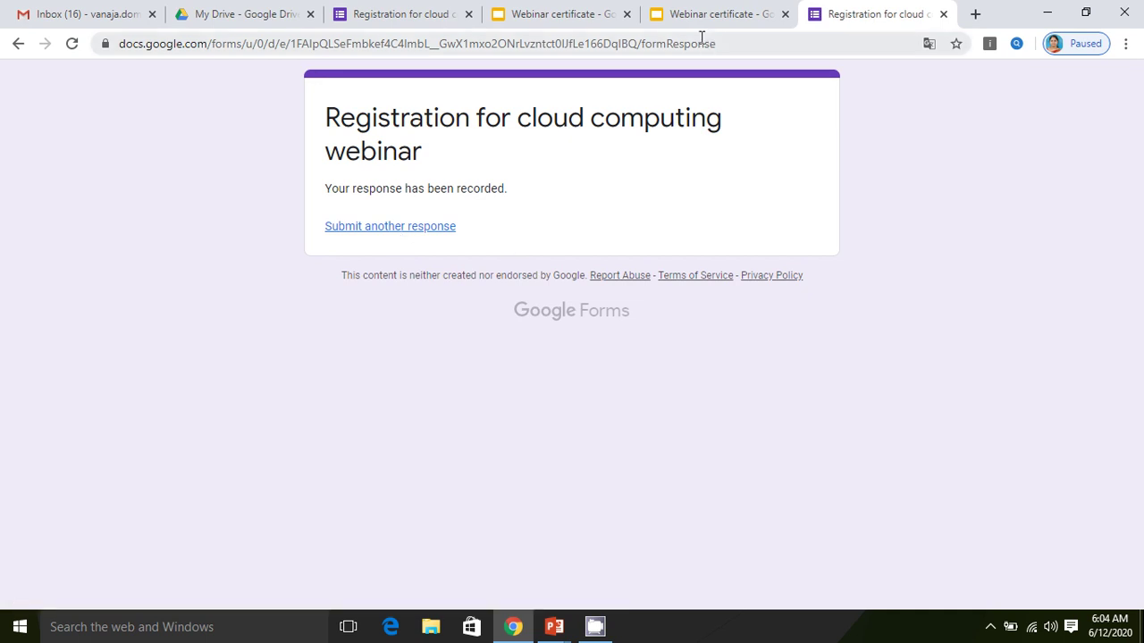
{"action": "key", "text": "ctrl+w"}
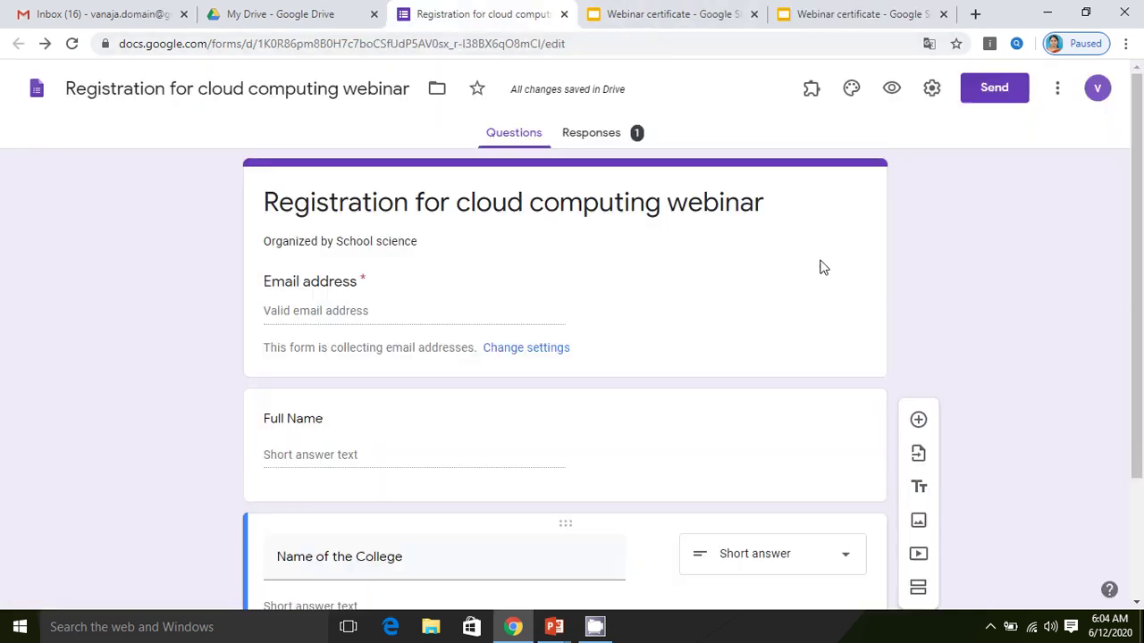
Send the form's responses to a new spreadsheet, keeping the suggested name "Registration for cloud computing webinar (Responses)"
{"action": "left_click", "coordinate": [590, 134]}
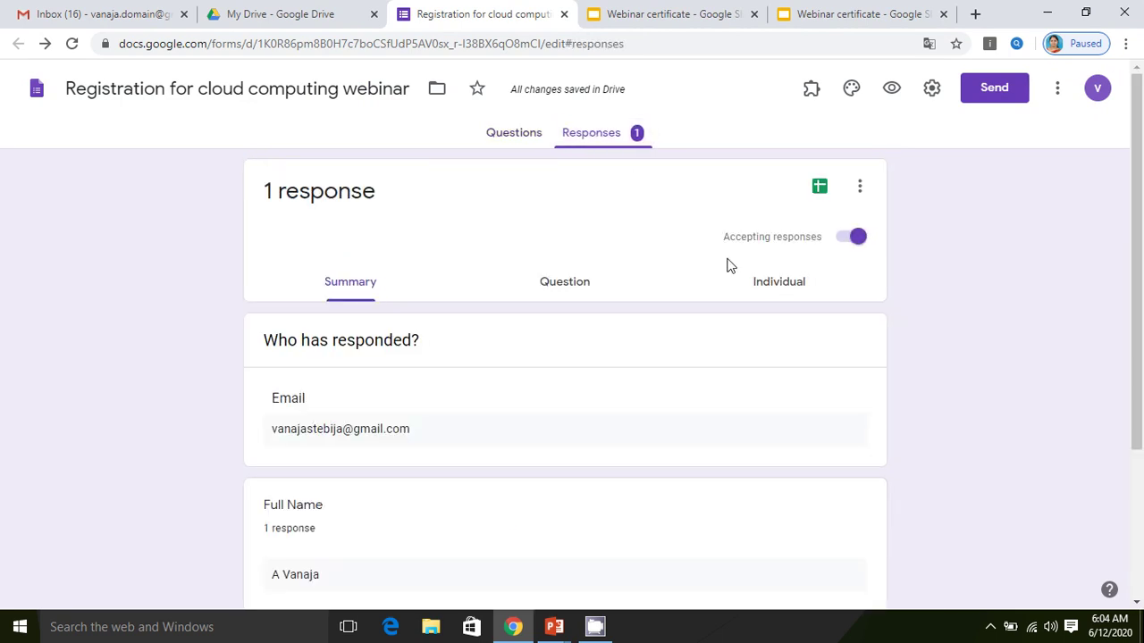
{"action": "left_click", "coordinate": [819, 188]}
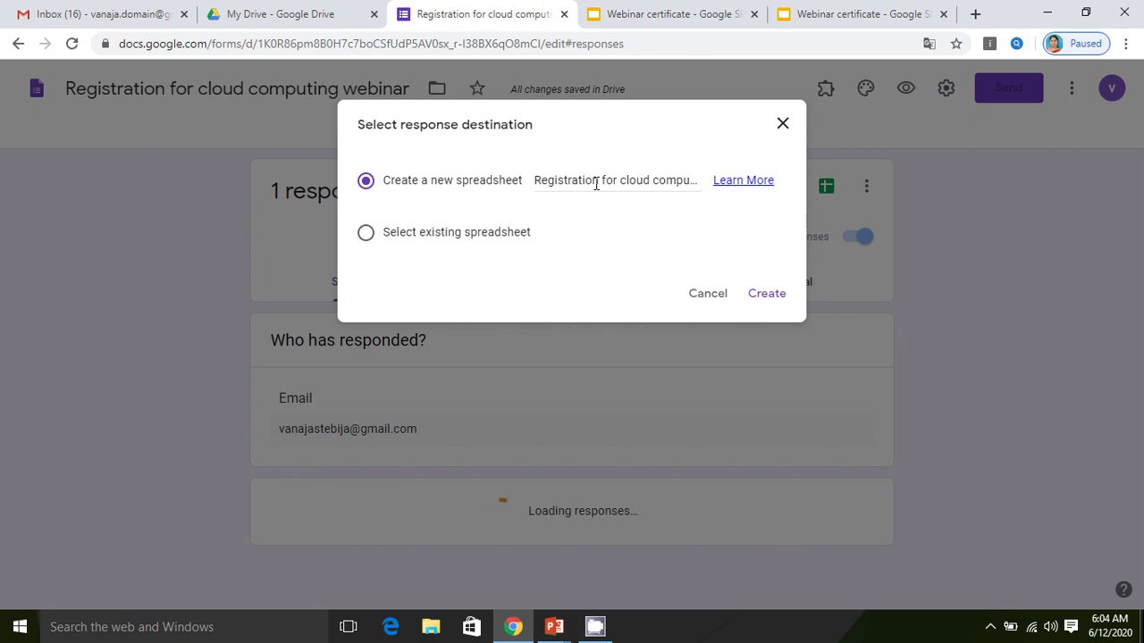
{"action": "left_click", "coordinate": [767, 296]}
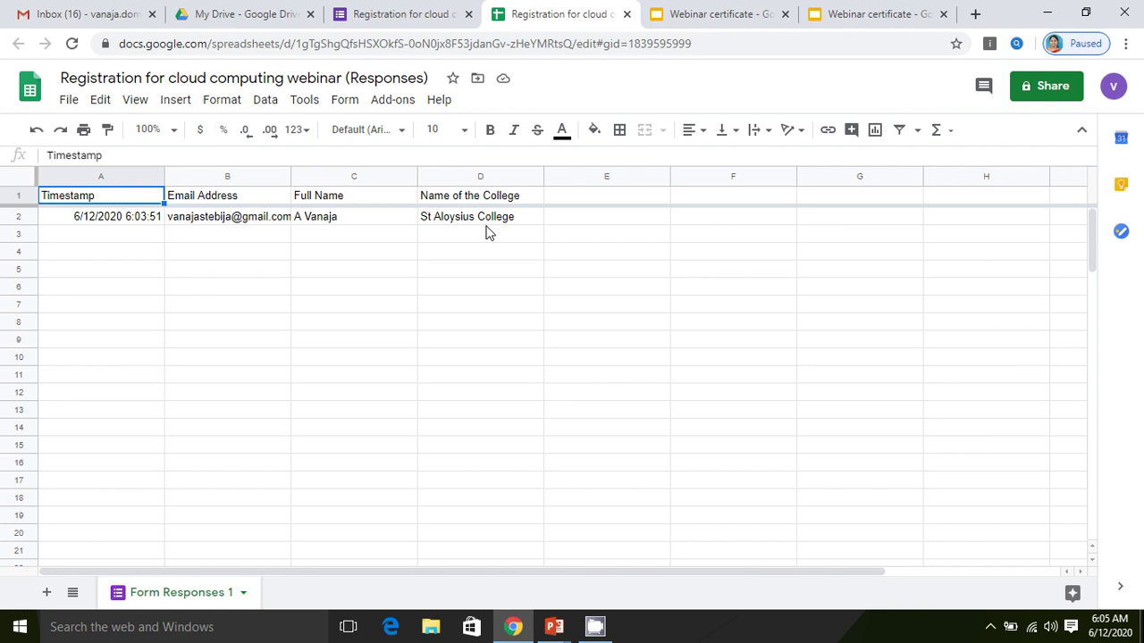
Find the Autocrat add-on in the G Suite Marketplace and start installing it for the responses spreadsheet
{"action": "left_click", "coordinate": [394, 105]}
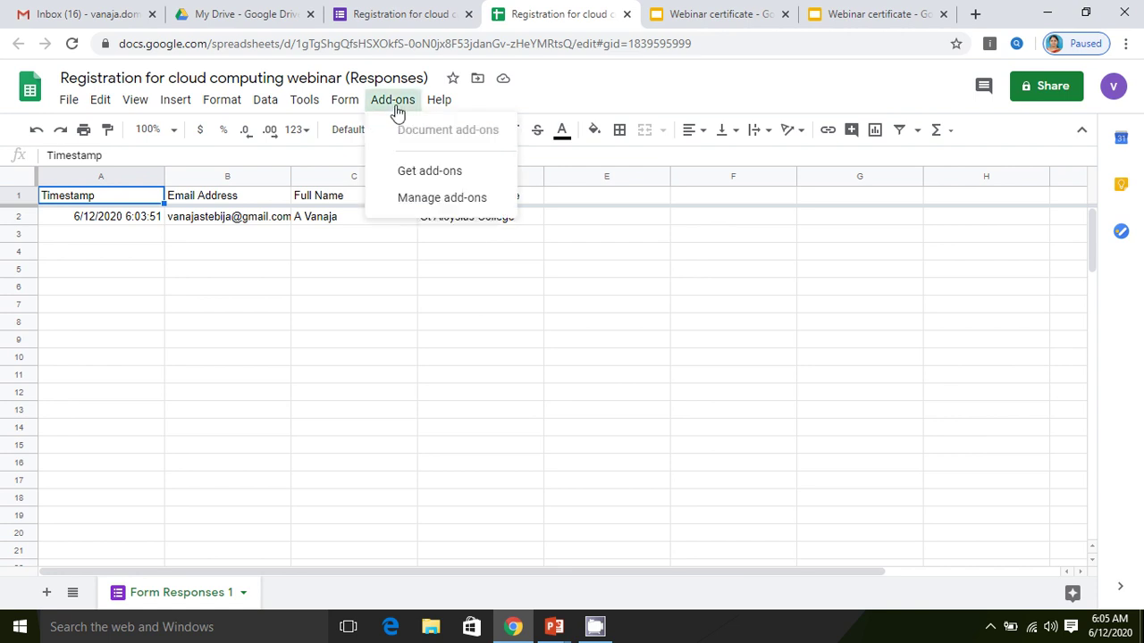
{"action": "left_click", "coordinate": [422, 184]}
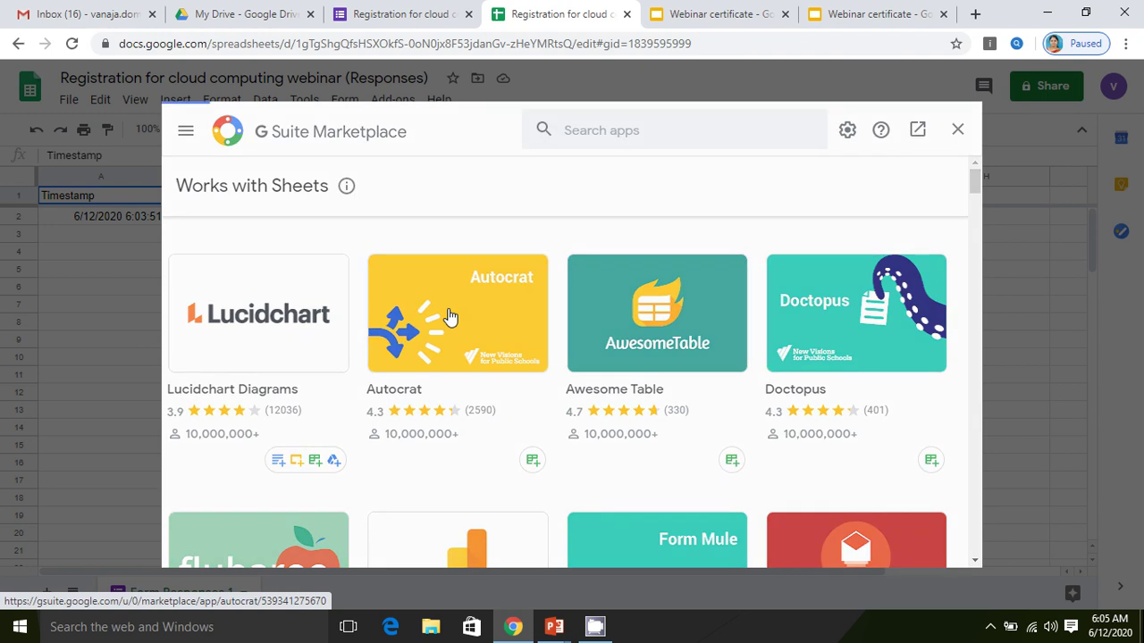
{"action": "left_click", "coordinate": [449, 318]}
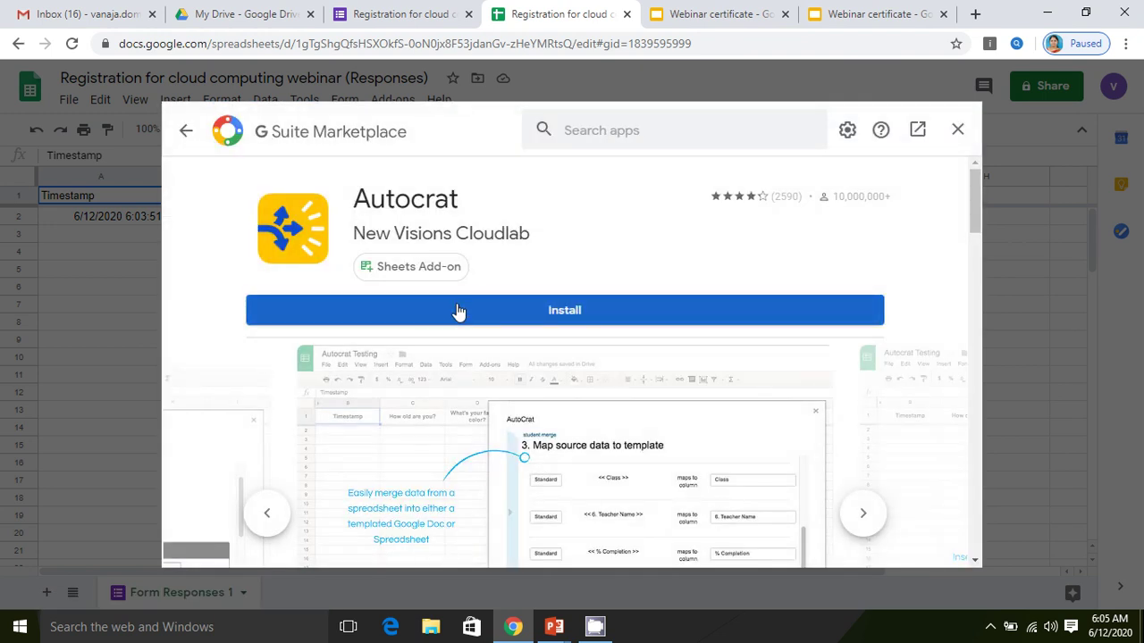
{"action": "left_click", "coordinate": [545, 319]}
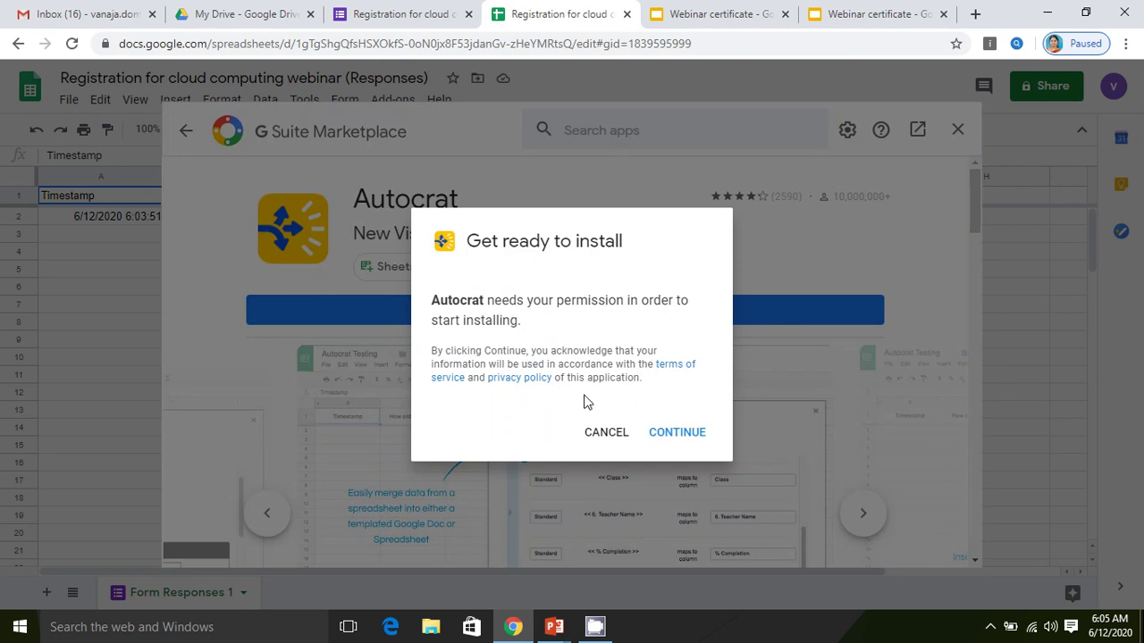
{"action": "left_click", "coordinate": [670, 443]}
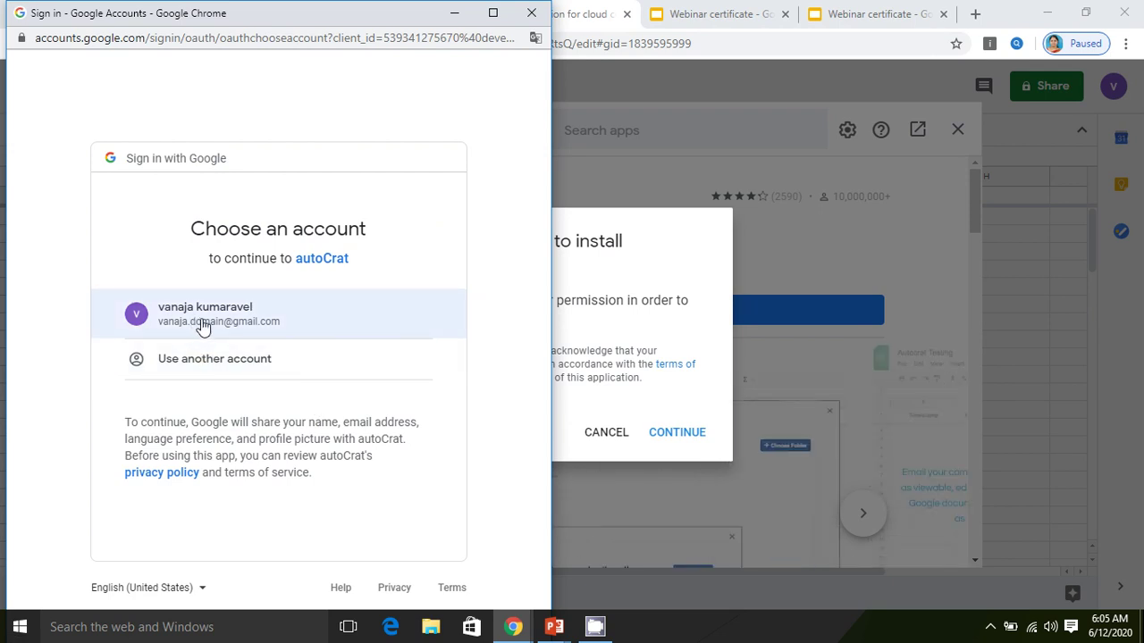
Grant autoCrat access to the signed-in Google account, finish the installation and close the marketplace
{"action": "left_click", "coordinate": [203, 327]}
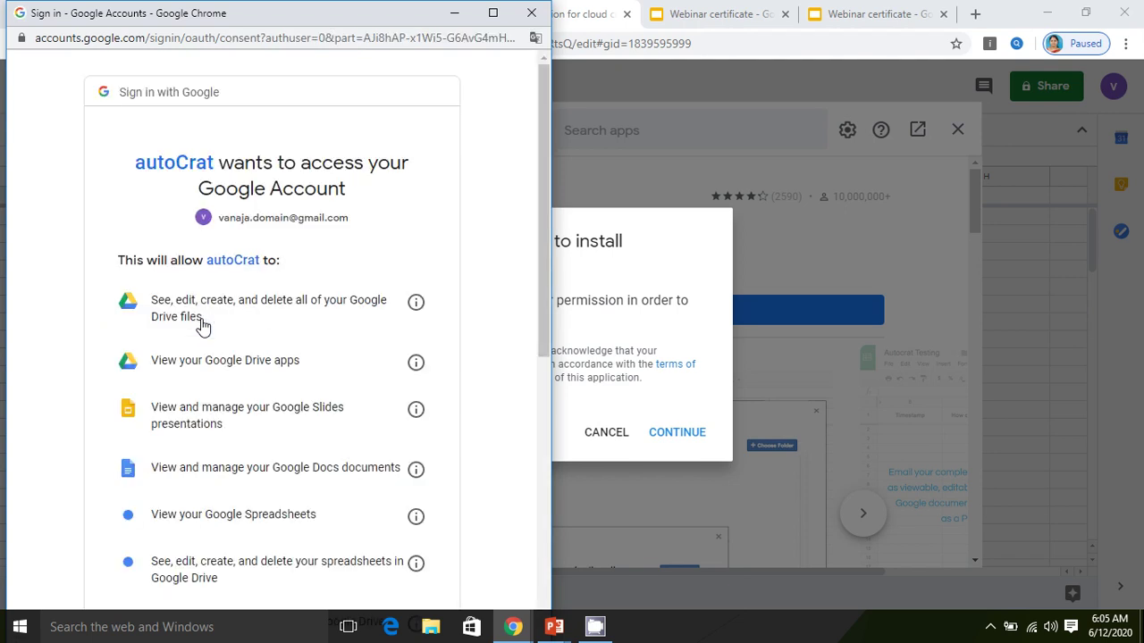
{"action": "scroll", "coordinate": [401, 300], "scroll_direction": "down", "scroll_amount": 6}
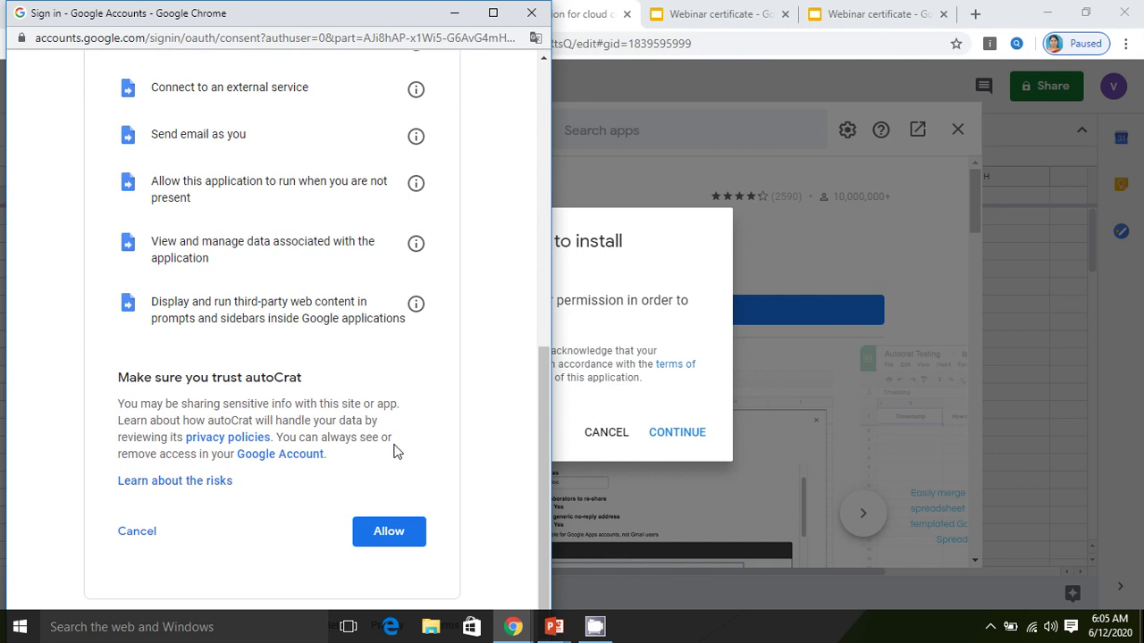
{"action": "left_click", "coordinate": [390, 532]}
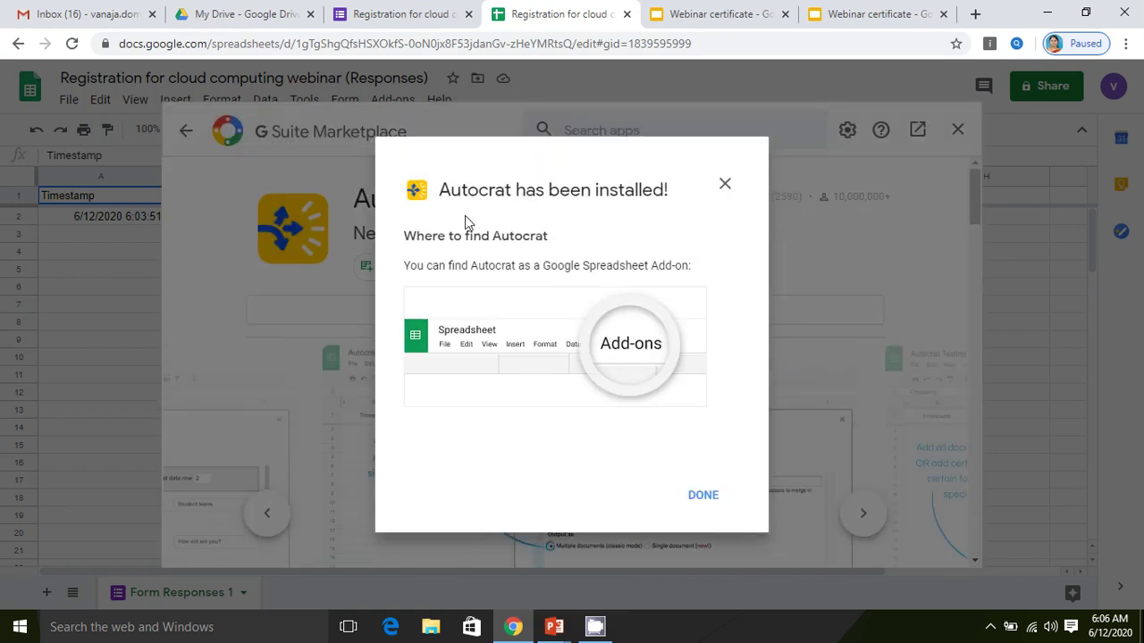
{"action": "left_click", "coordinate": [702, 496]}
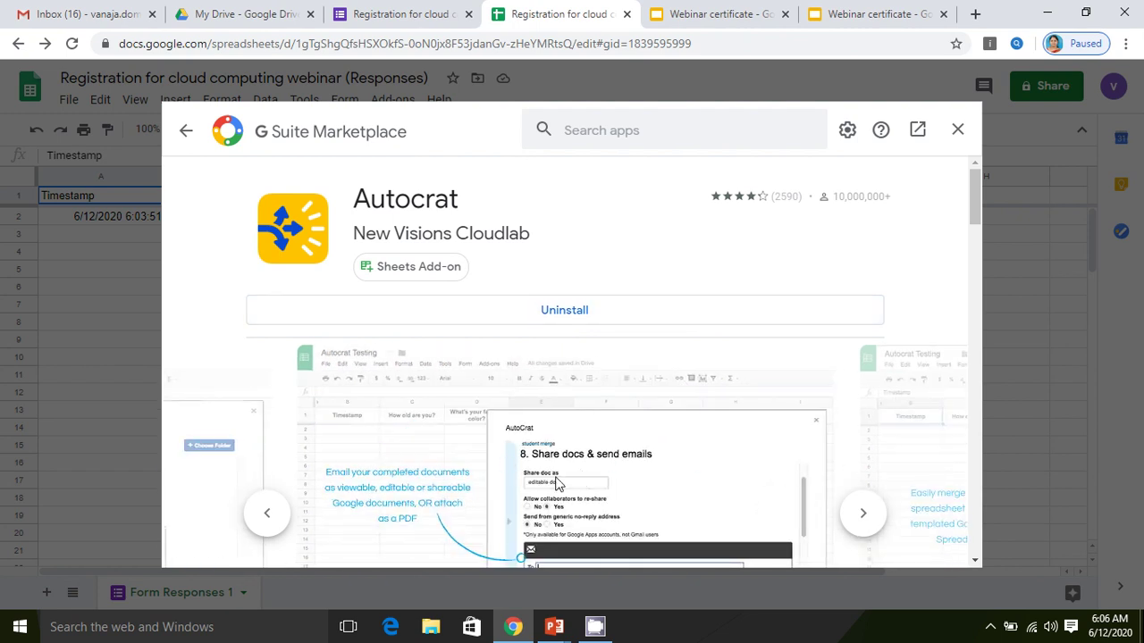
{"action": "left_click", "coordinate": [258, 533]}
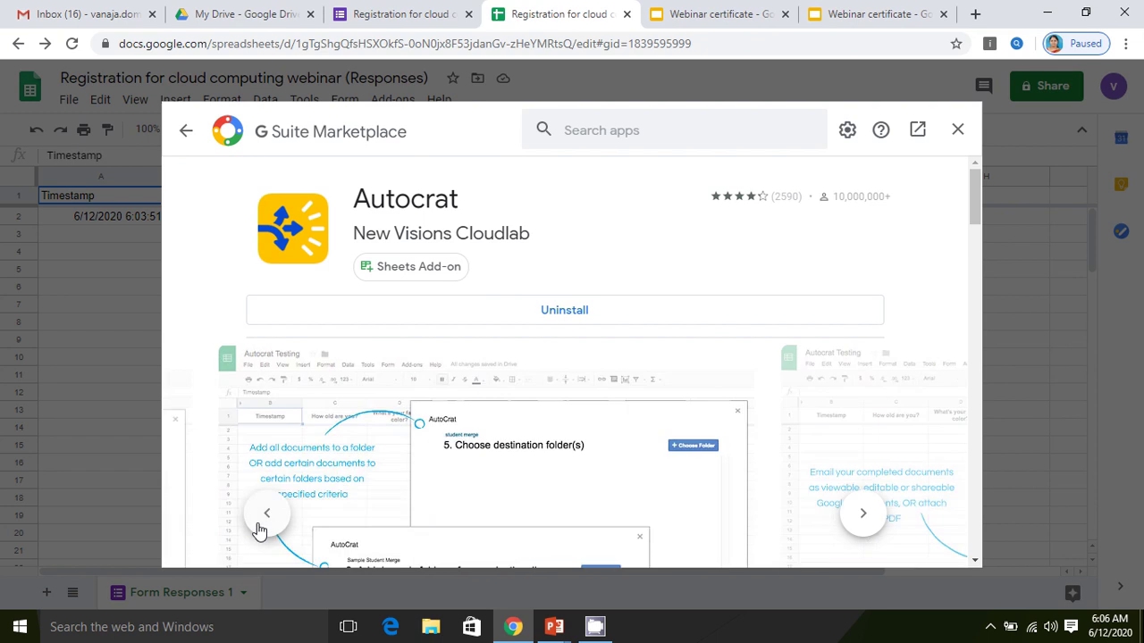
{"action": "left_click", "coordinate": [258, 533]}
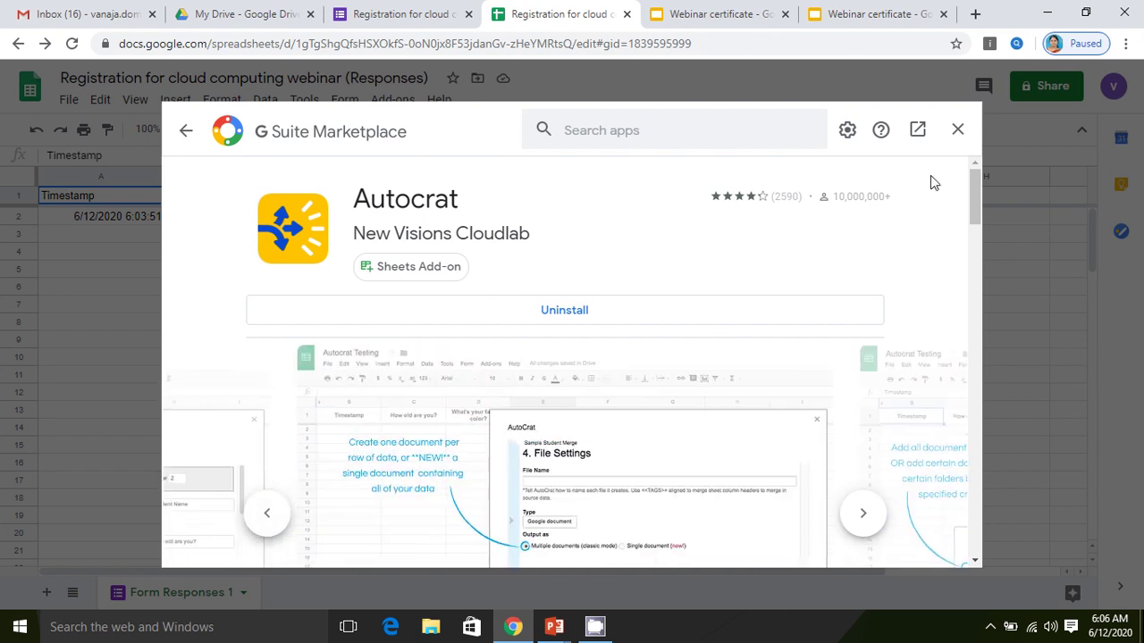
{"action": "left_click", "coordinate": [957, 129]}
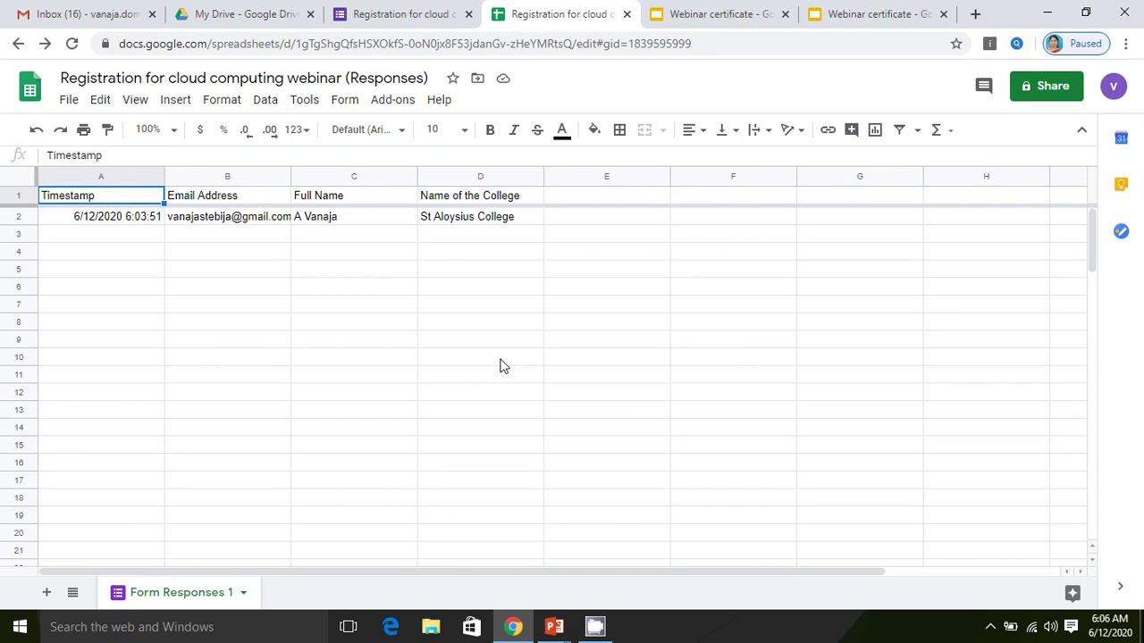
Launch Autocrat and create a new merge job named "Cloud Computing Webinar", proceeding to the template choice
{"action": "left_click", "coordinate": [391, 105]}
{"action": "mouse_move", "coordinate": [415, 183]}
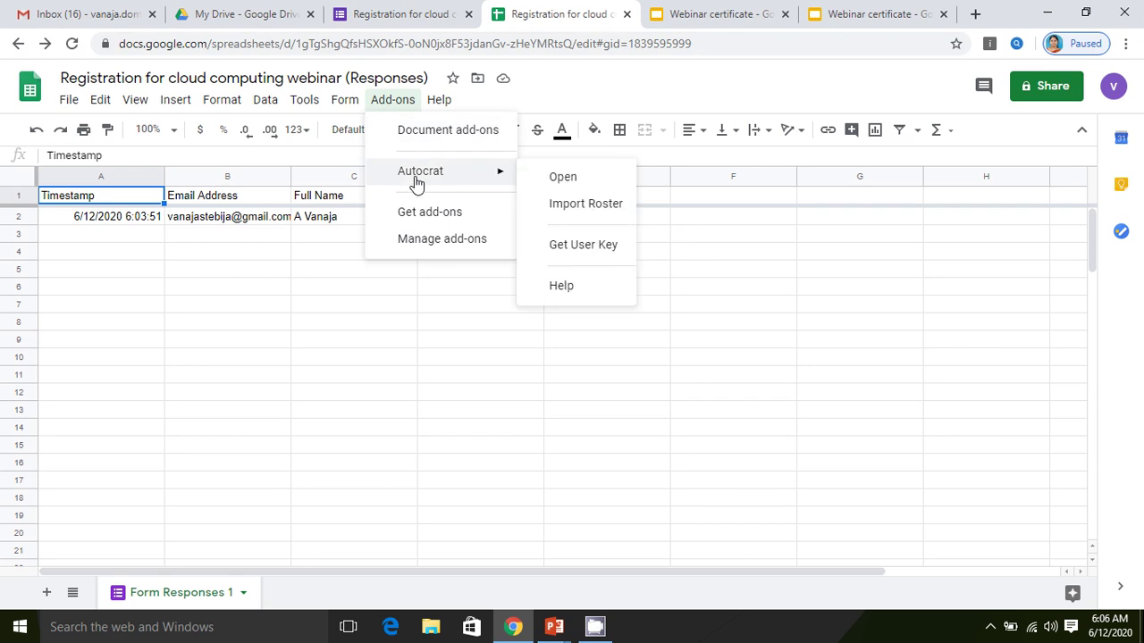
{"action": "left_click", "coordinate": [553, 182]}
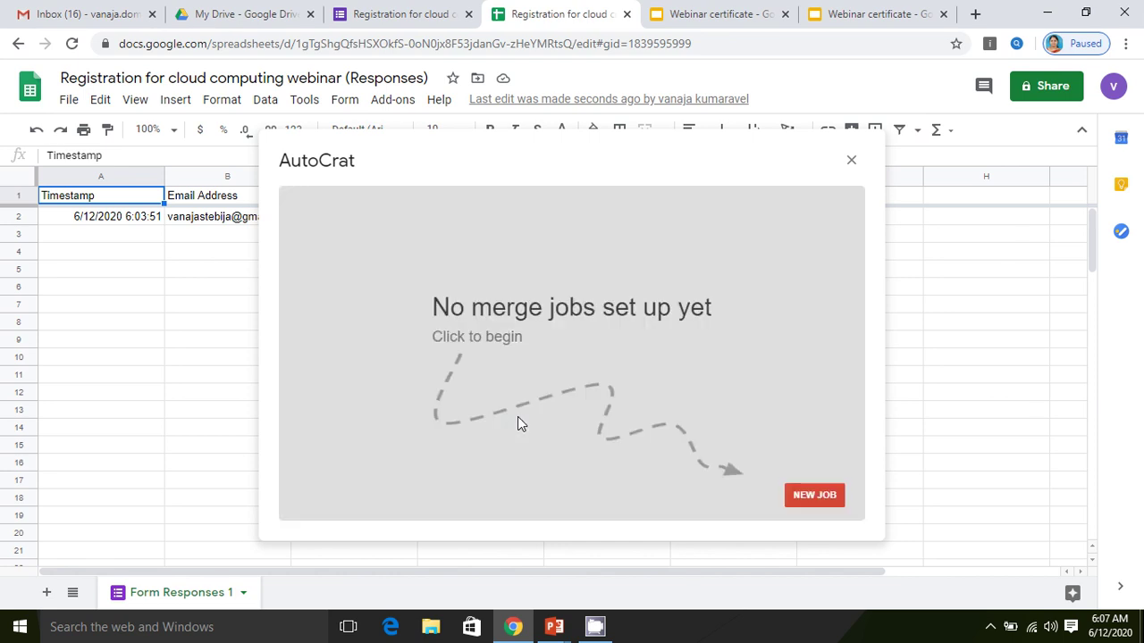
{"action": "left_click", "coordinate": [815, 497]}
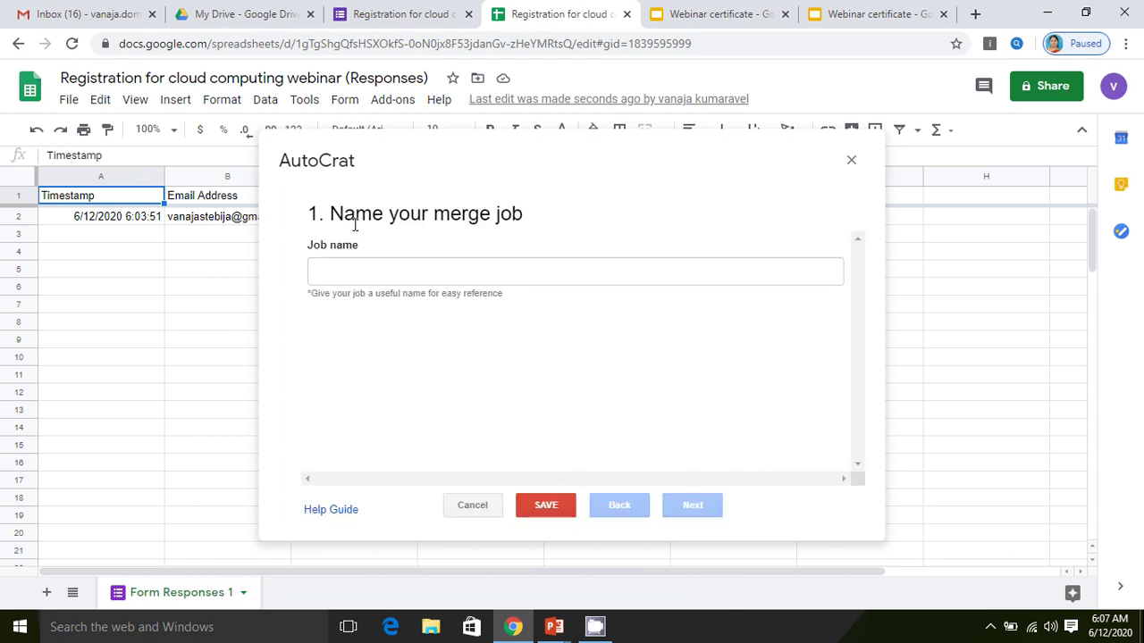
{"action": "left_click", "coordinate": [418, 272]}
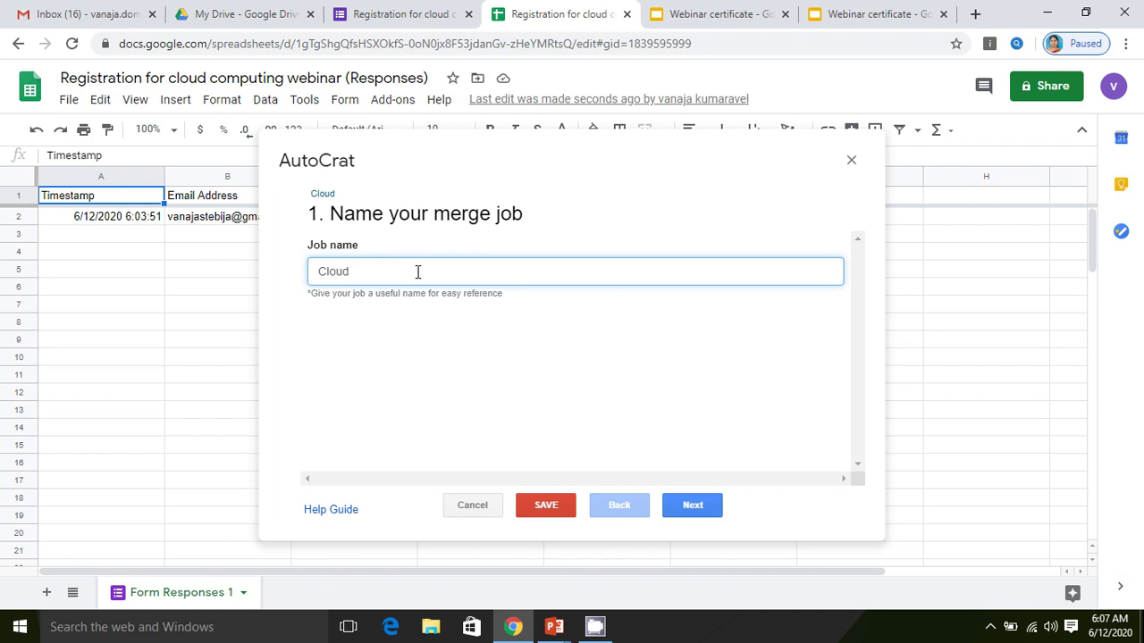
{"action": "type", "text": "mputing Webinar"}
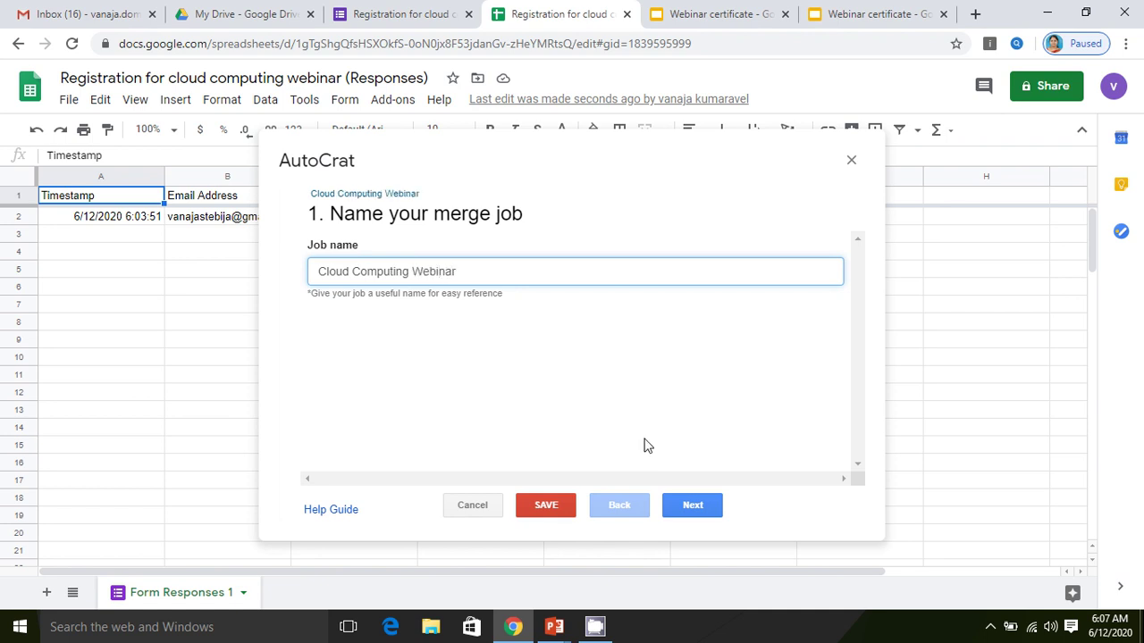
{"action": "left_click", "coordinate": [689, 506]}
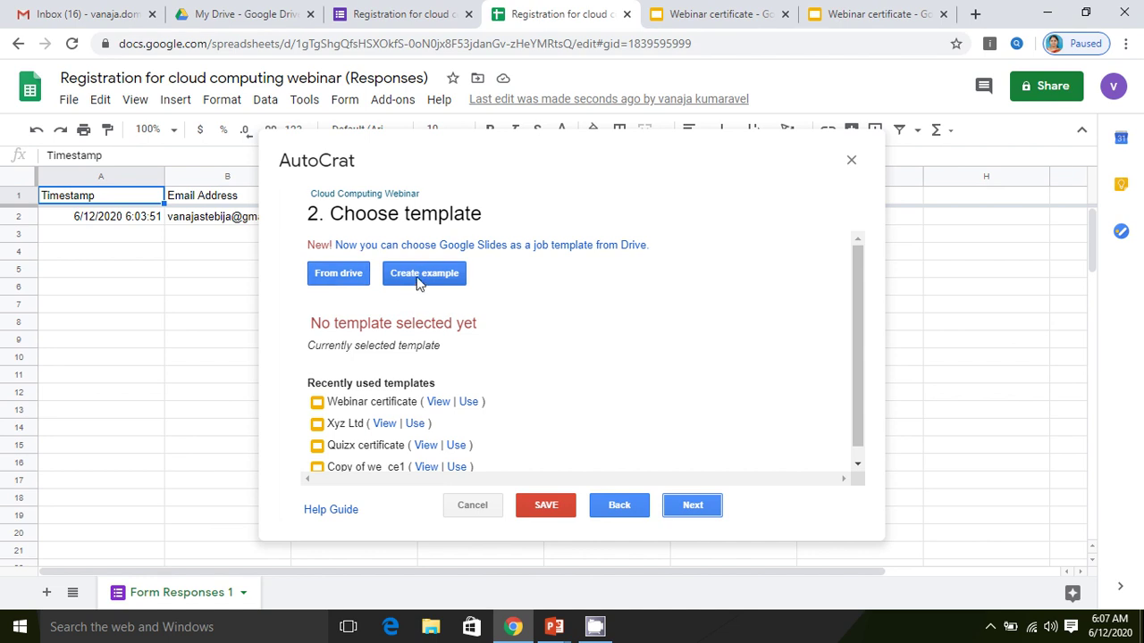
Choose the "Webinar certificate" slides from Drive as the job's template and proceed to the data mapping
{"action": "left_click", "coordinate": [345, 284]}
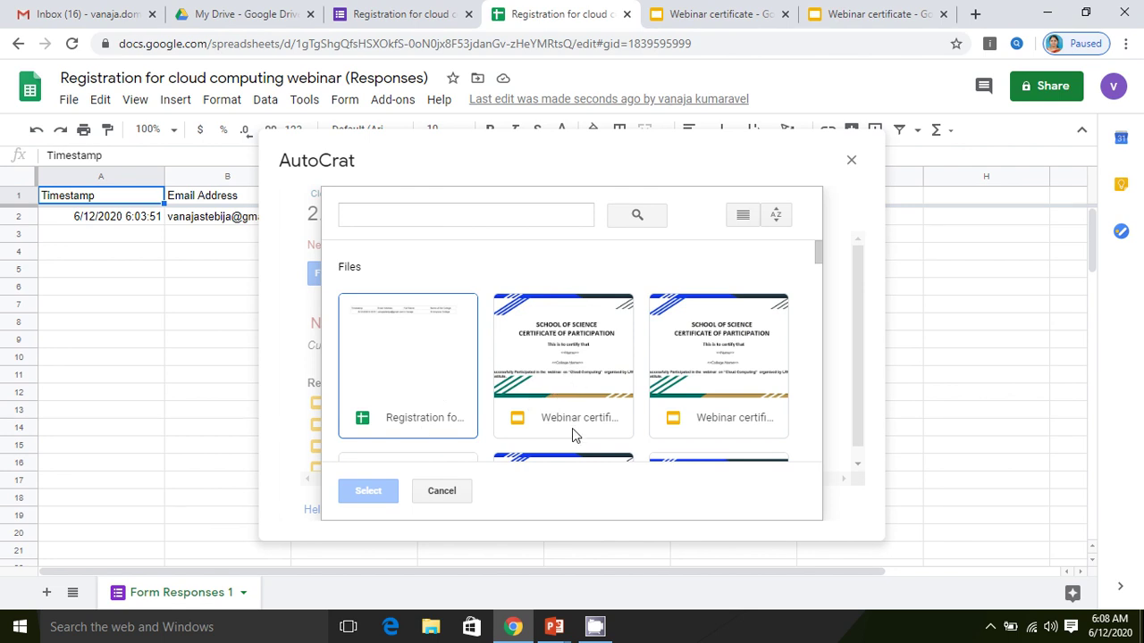
{"action": "left_click", "coordinate": [588, 363]}
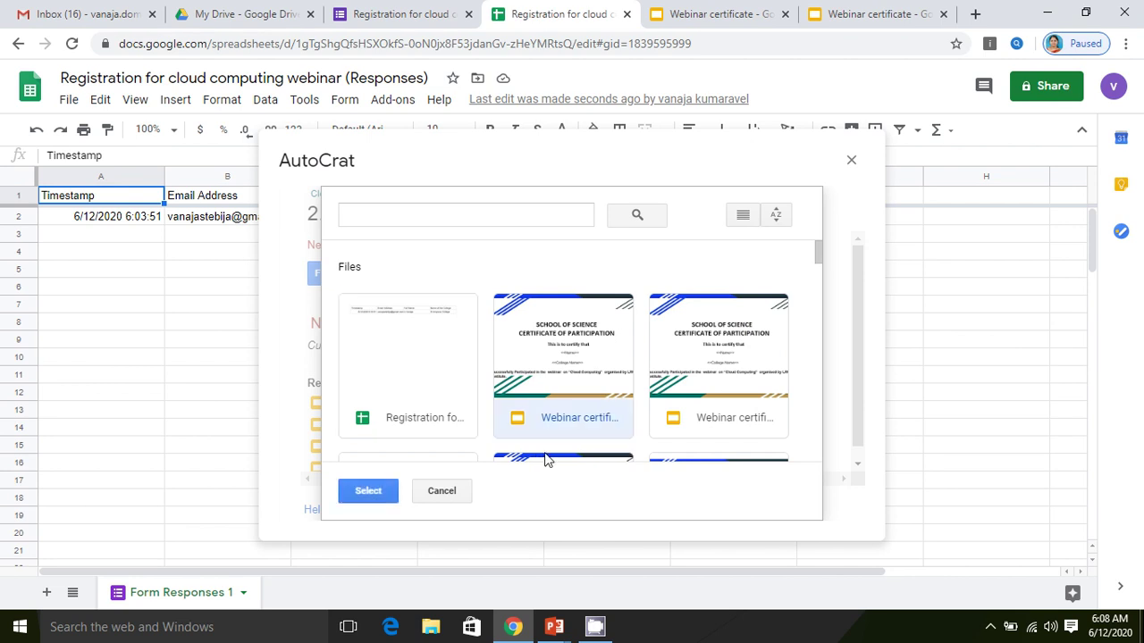
{"action": "left_click", "coordinate": [374, 493]}
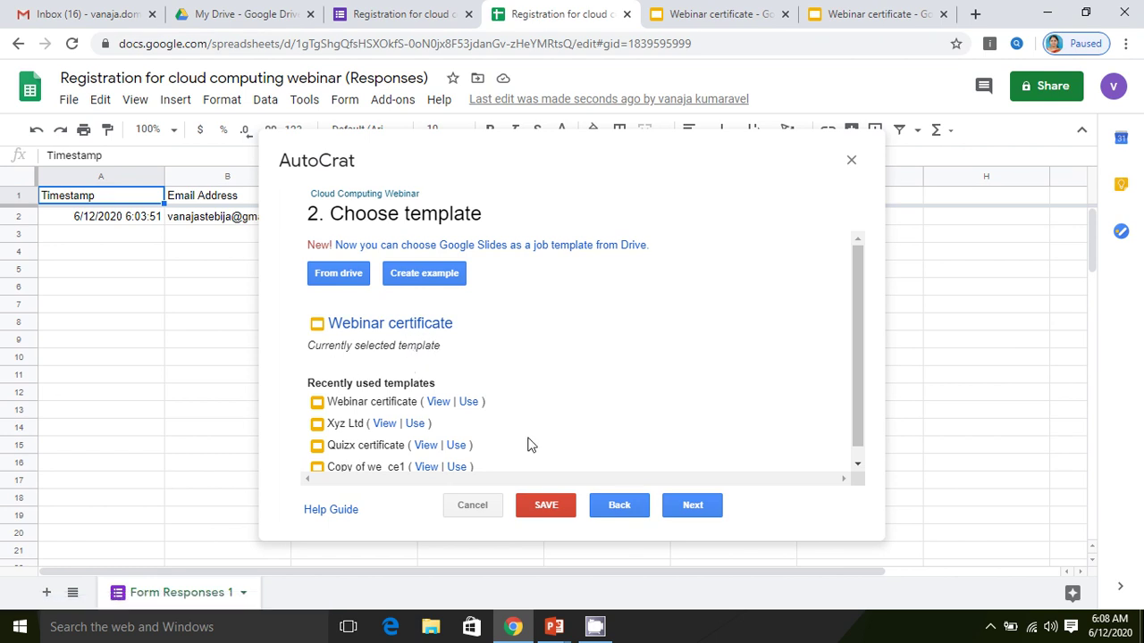
{"action": "left_click", "coordinate": [693, 506]}
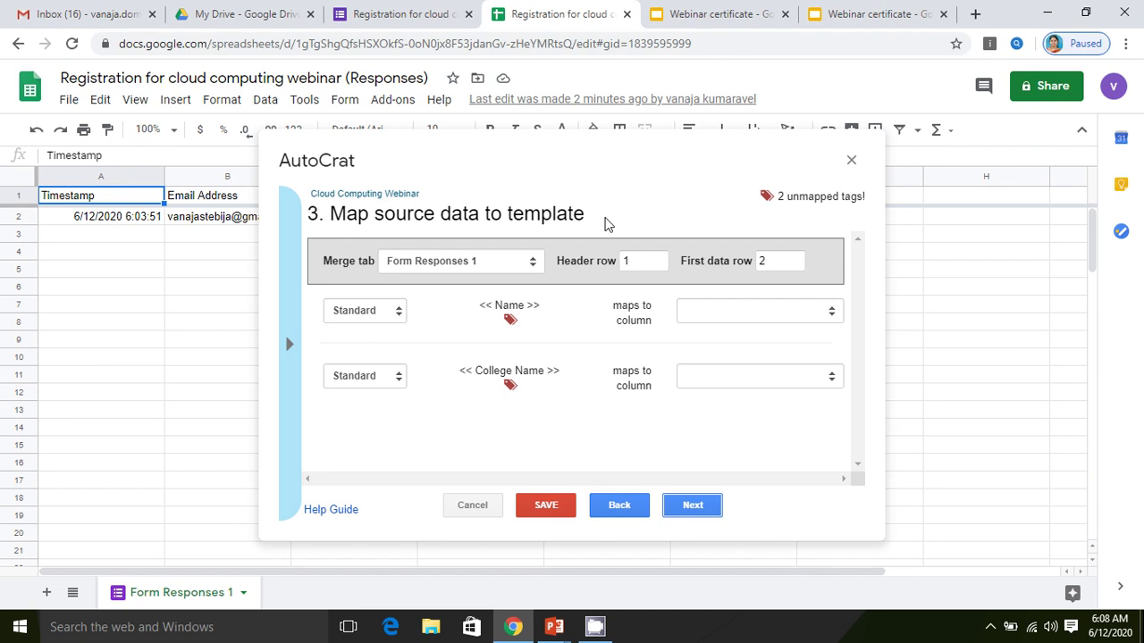
Map the Name tag to the Full Name column and College Name to Name of the College, then continue to the file settings
{"action": "left_click_drag", "start_coordinate": [608, 158], "coordinate": [883, 260]}
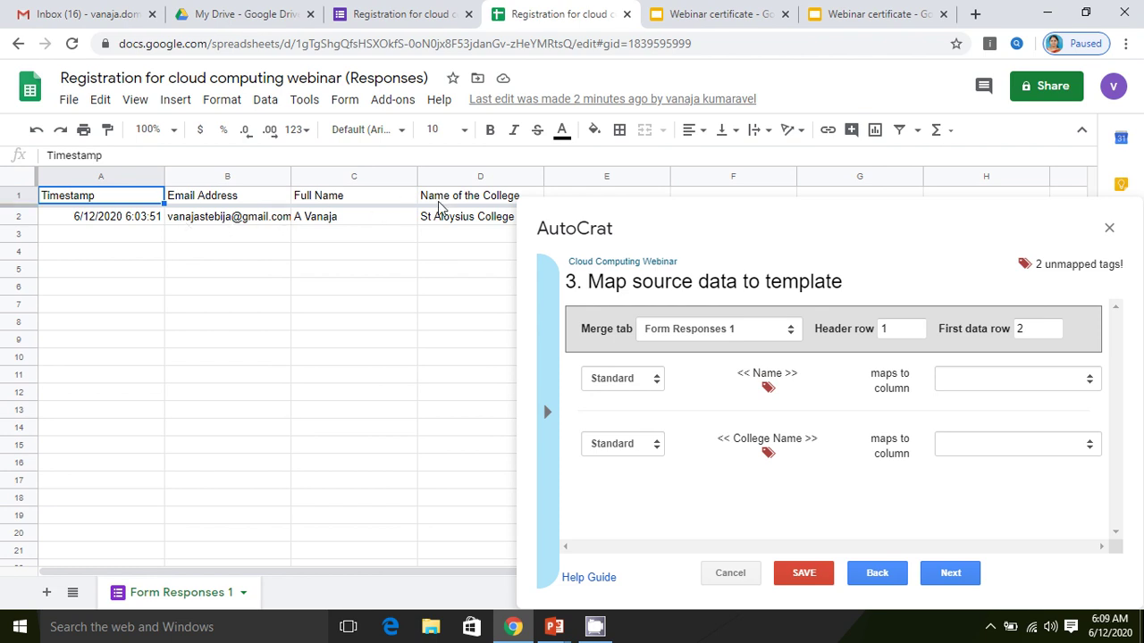
{"action": "left_click_drag", "start_coordinate": [741, 224], "coordinate": [383, 181]}
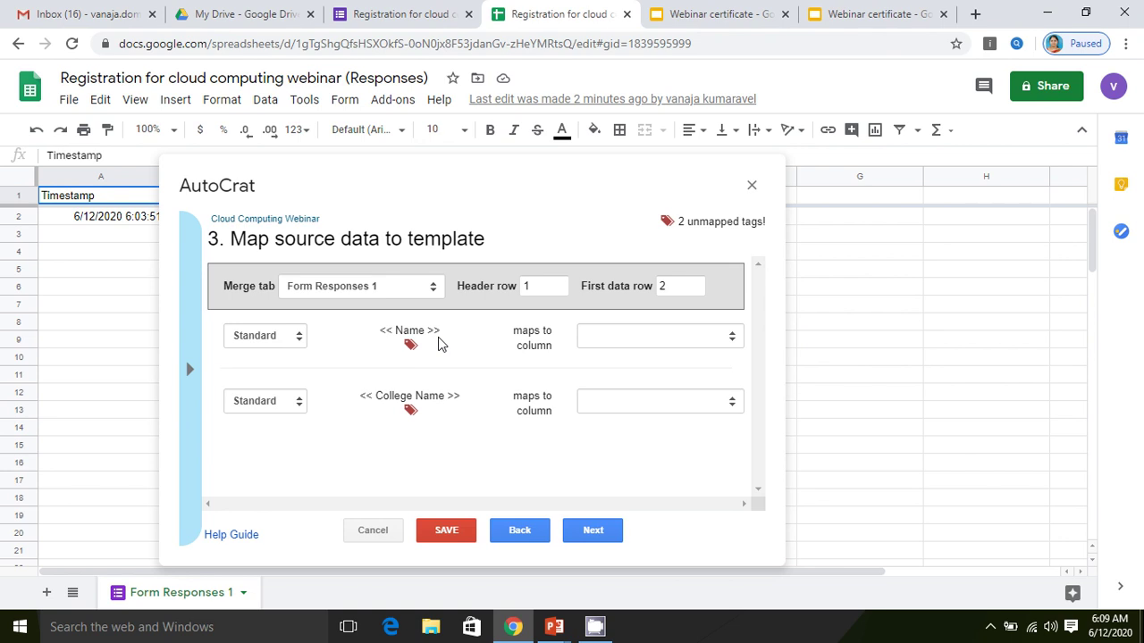
{"action": "left_click", "coordinate": [732, 337]}
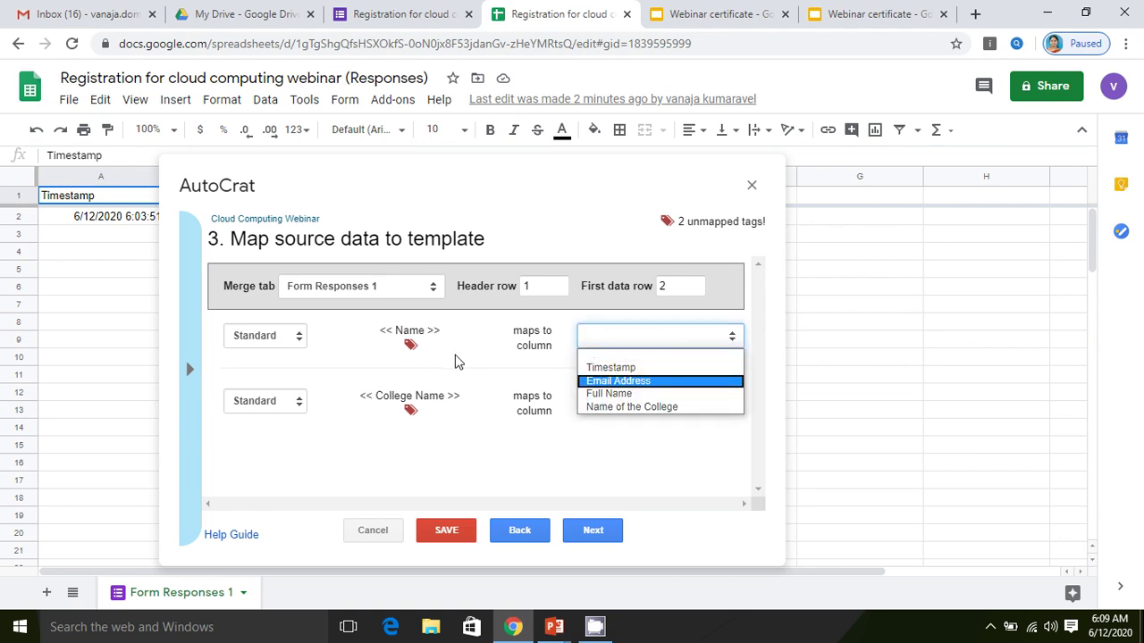
{"action": "left_click", "coordinate": [605, 398]}
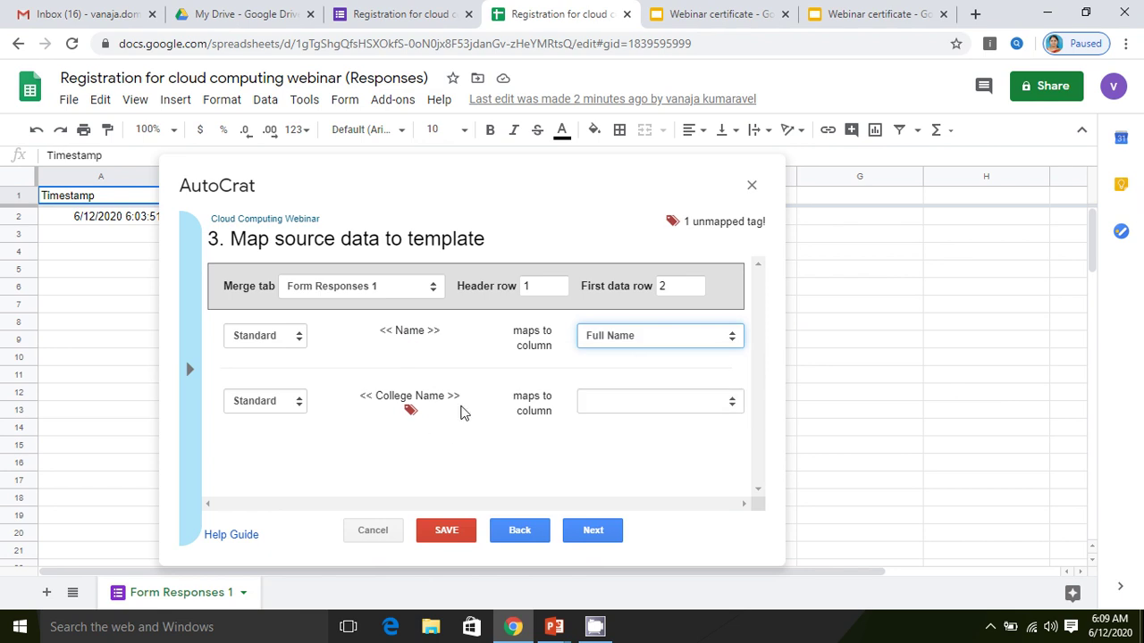
{"action": "left_click", "coordinate": [732, 407]}
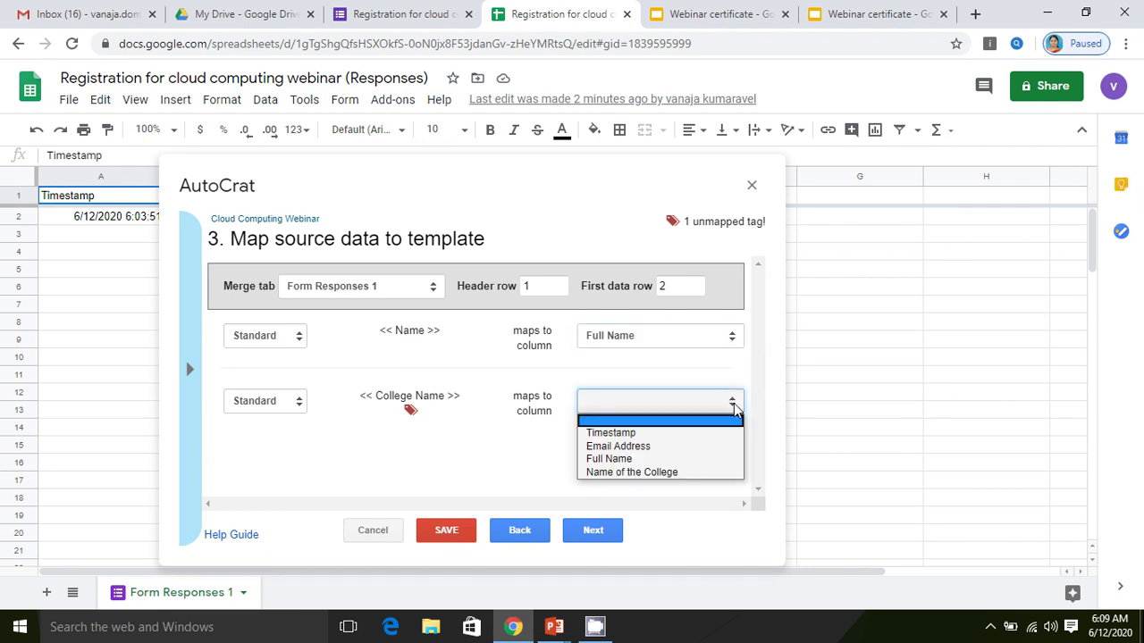
{"action": "left_click", "coordinate": [616, 473]}
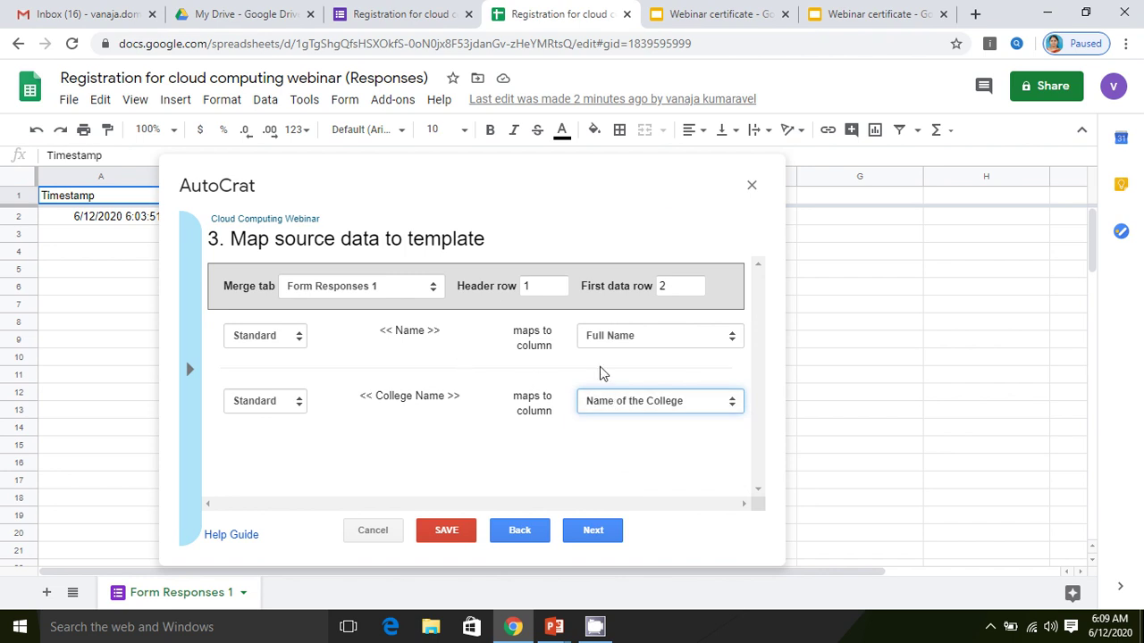
{"action": "left_click", "coordinate": [191, 376]}
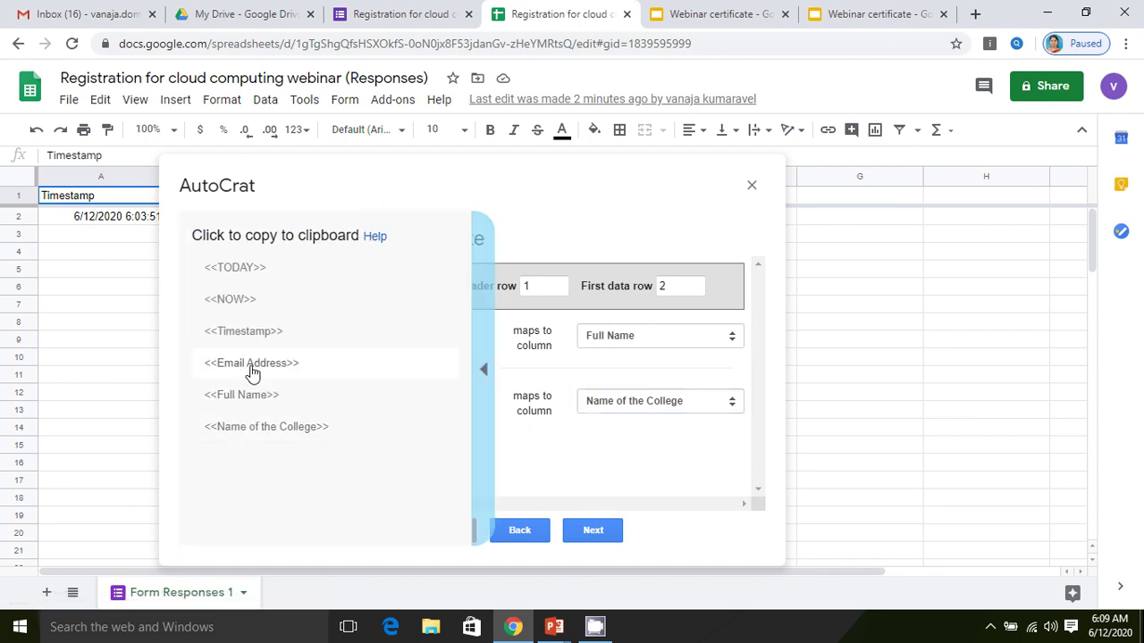
{"action": "left_click", "coordinate": [480, 373]}
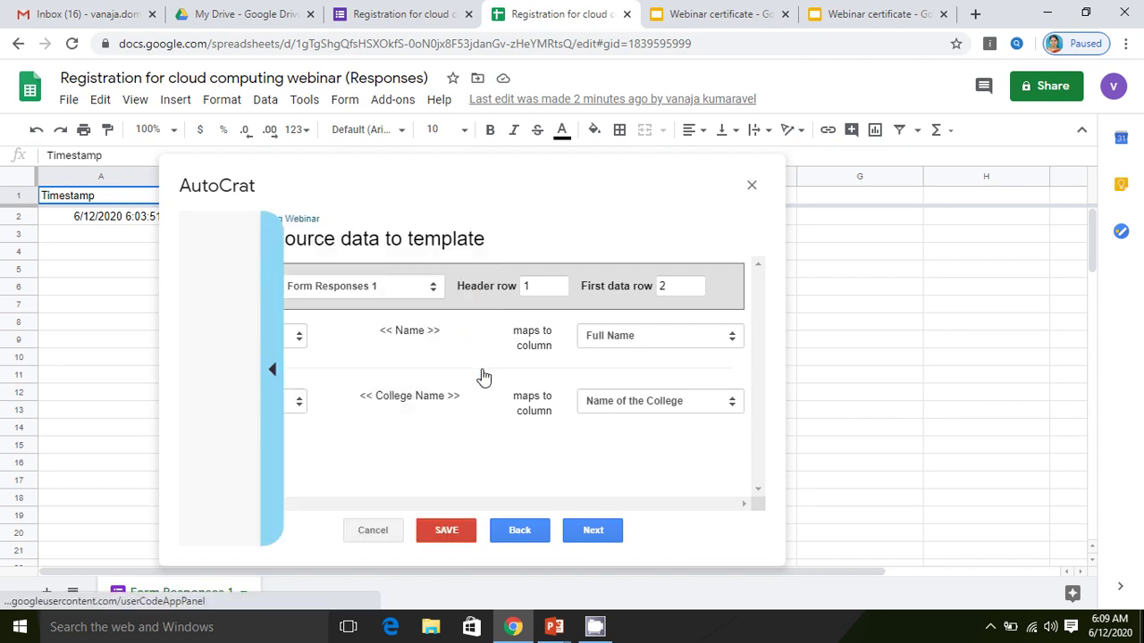
{"action": "left_click", "coordinate": [595, 533]}
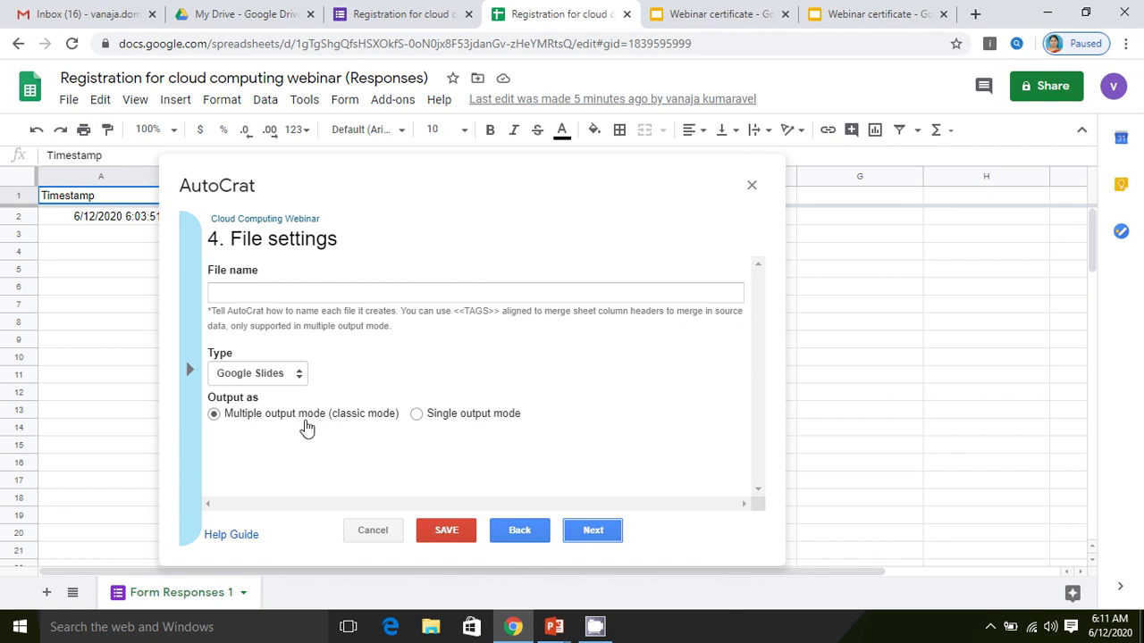
Set the merged file name to the copied <<Full Name>> tag followed by "Certificate"
{"action": "left_click", "coordinate": [257, 294]}
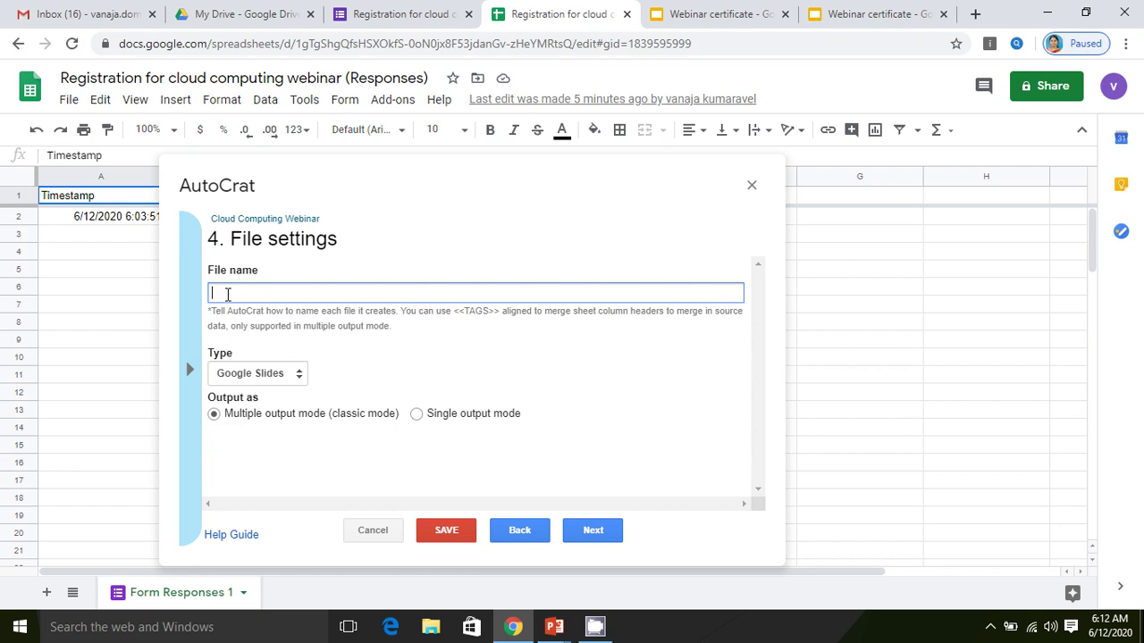
{"action": "left_click", "coordinate": [190, 373]}
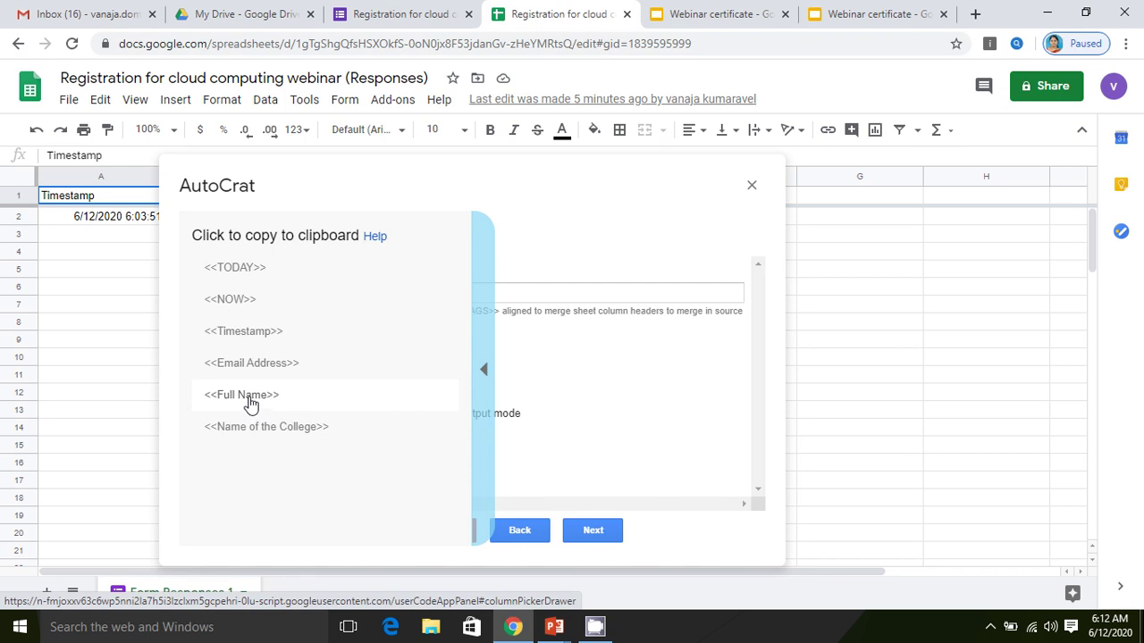
{"action": "left_click", "coordinate": [250, 401]}
{"action": "key", "text": "ctrl+c"}
{"action": "left_click", "coordinate": [192, 370]}
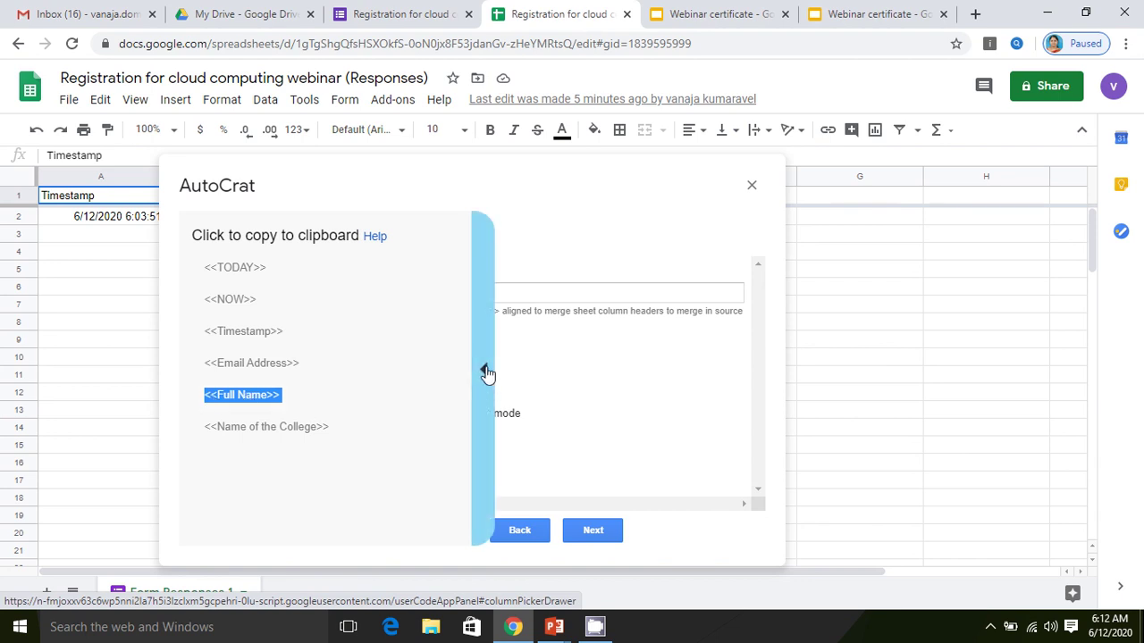
{"action": "left_click", "coordinate": [485, 372]}
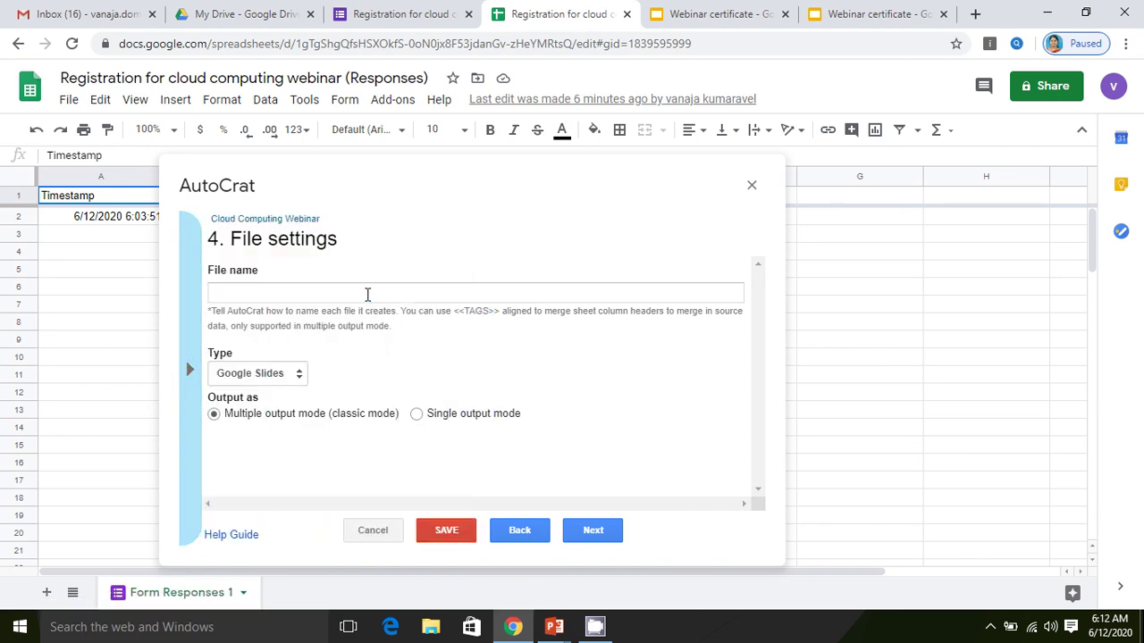
{"action": "left_click", "coordinate": [367, 294]}
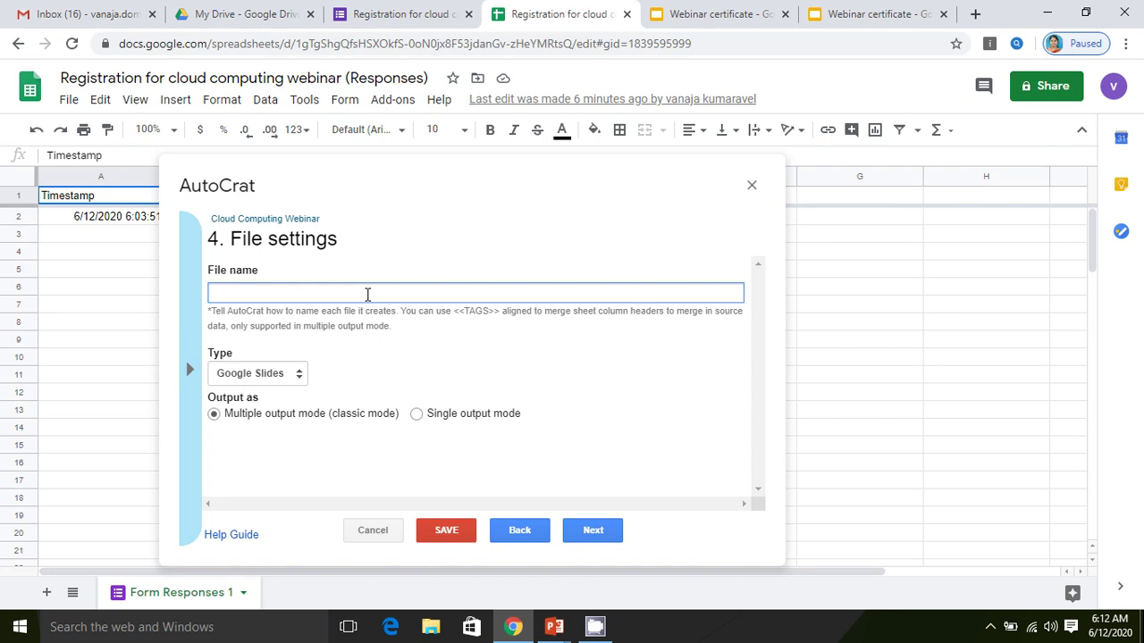
{"action": "key", "text": "ctrl+v"}
{"action": "type", "text": "Certificate"}
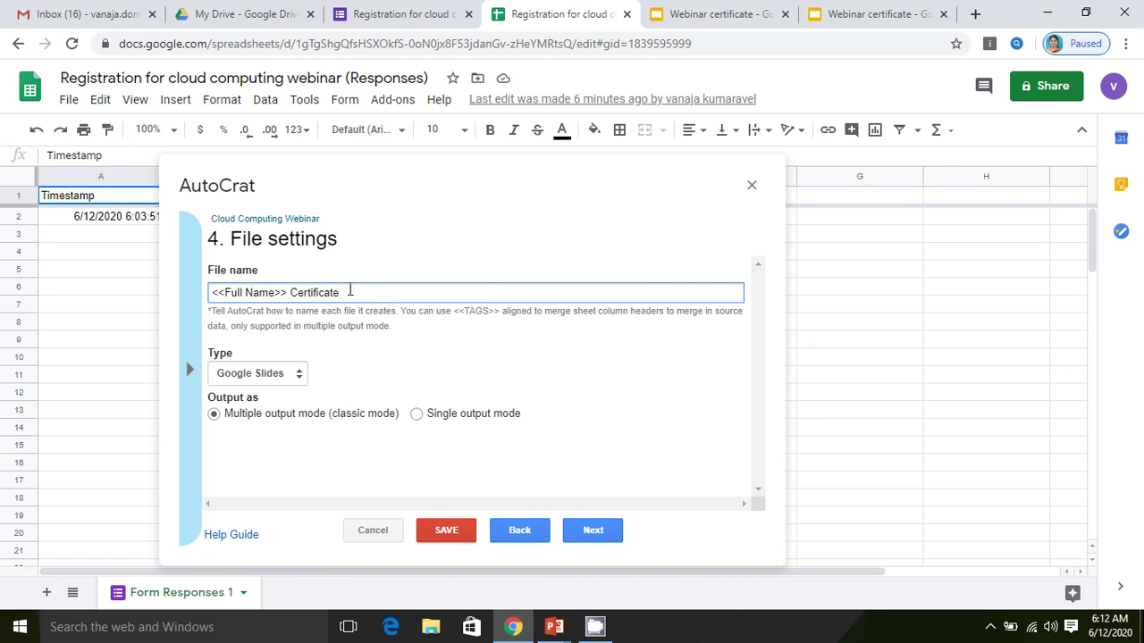
Set the output file type to PDF, keep multiple output mode, and proceed to the destination folder
{"action": "left_click", "coordinate": [299, 376]}
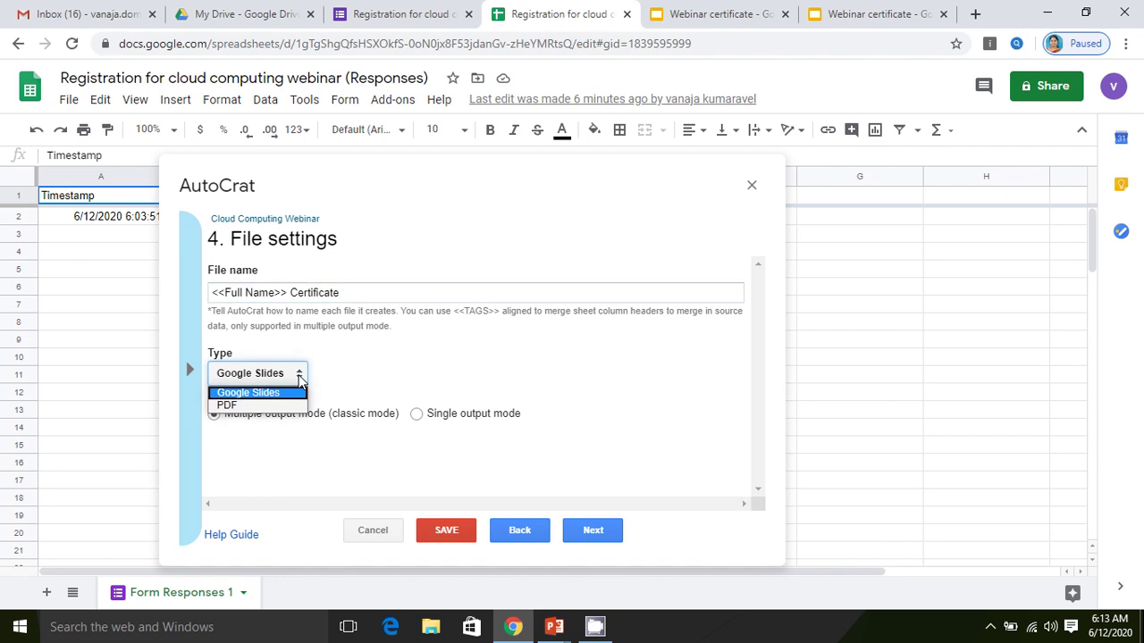
{"action": "left_click", "coordinate": [259, 405]}
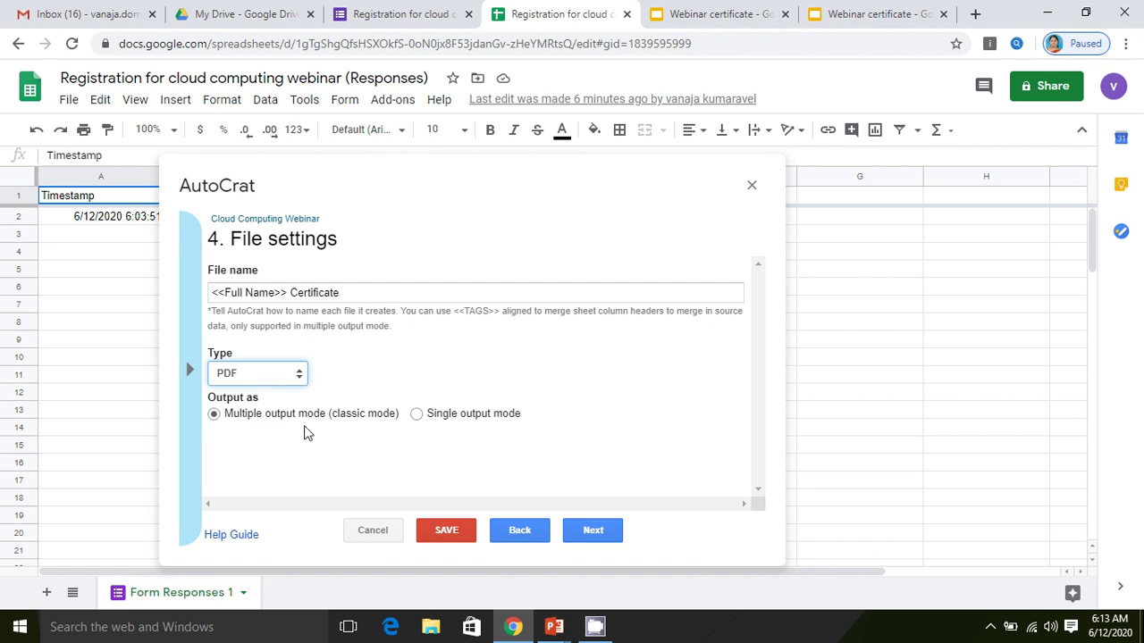
{"action": "left_click", "coordinate": [191, 366]}
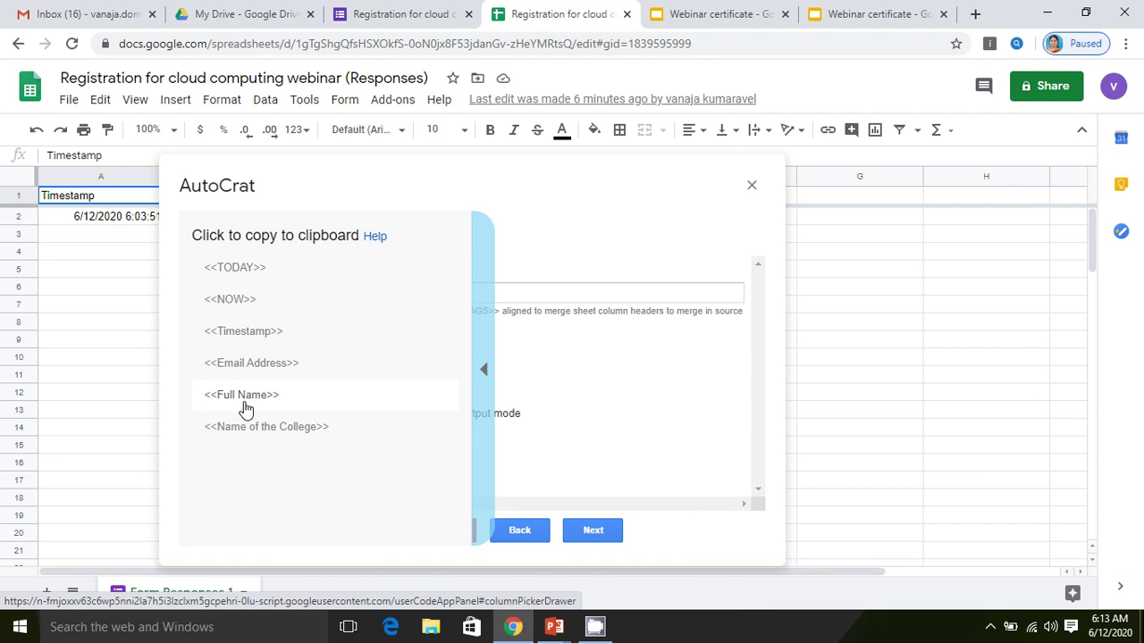
{"action": "left_click", "coordinate": [243, 399]}
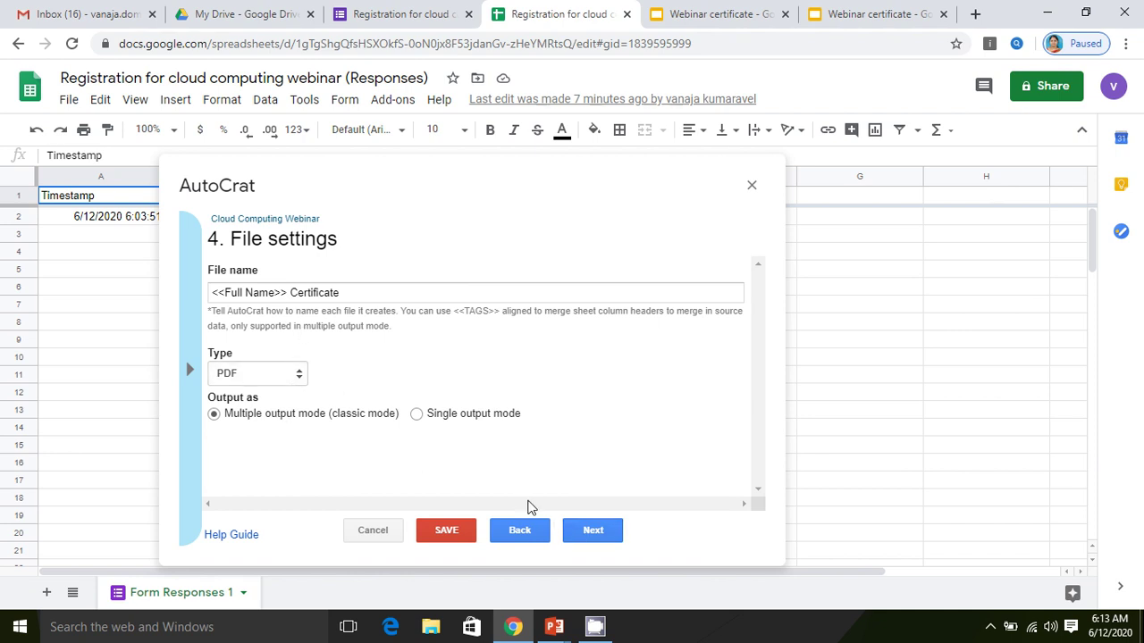
{"action": "left_click", "coordinate": [586, 533]}
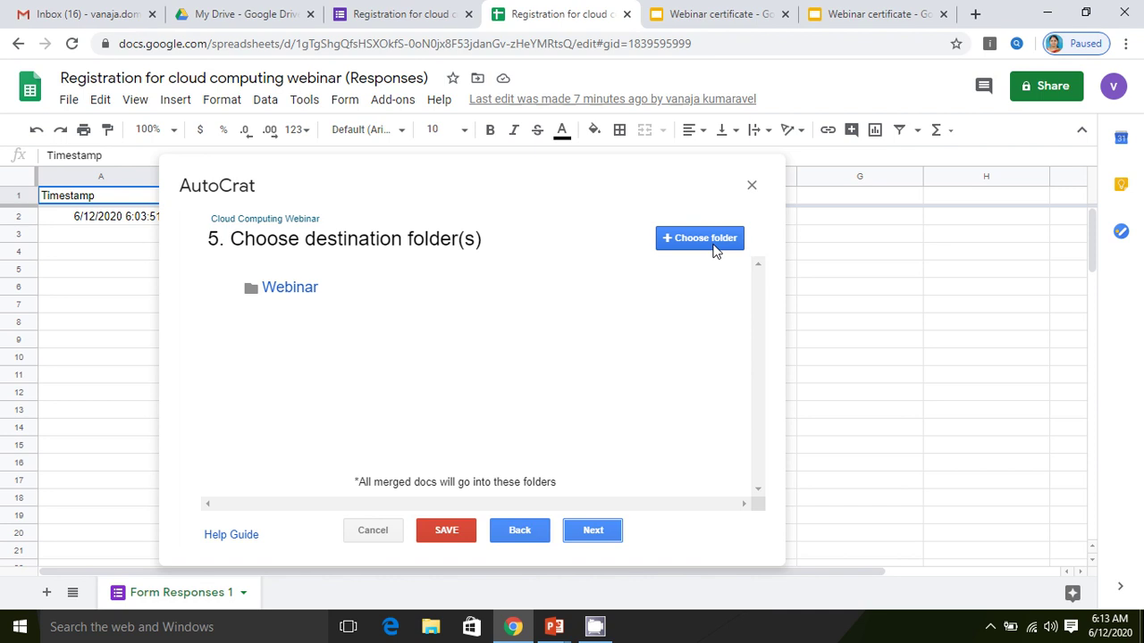
Keep the Webinar destination folder and skip the optional dynamic folder reference and merge condition
{"action": "left_click", "coordinate": [594, 531]}
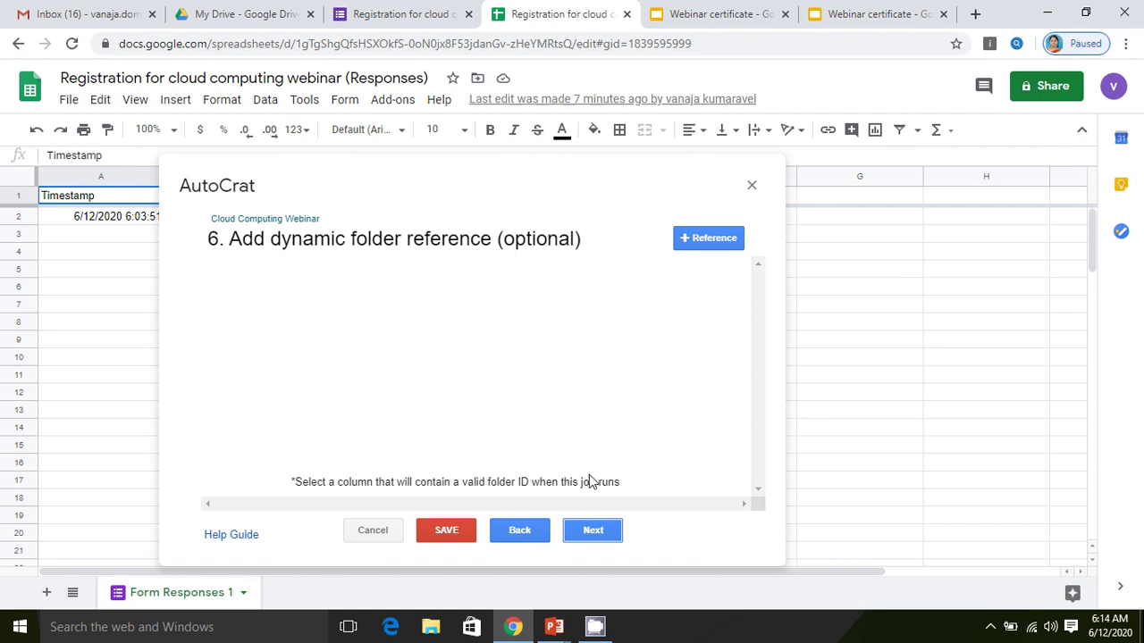
{"action": "left_click", "coordinate": [594, 531]}
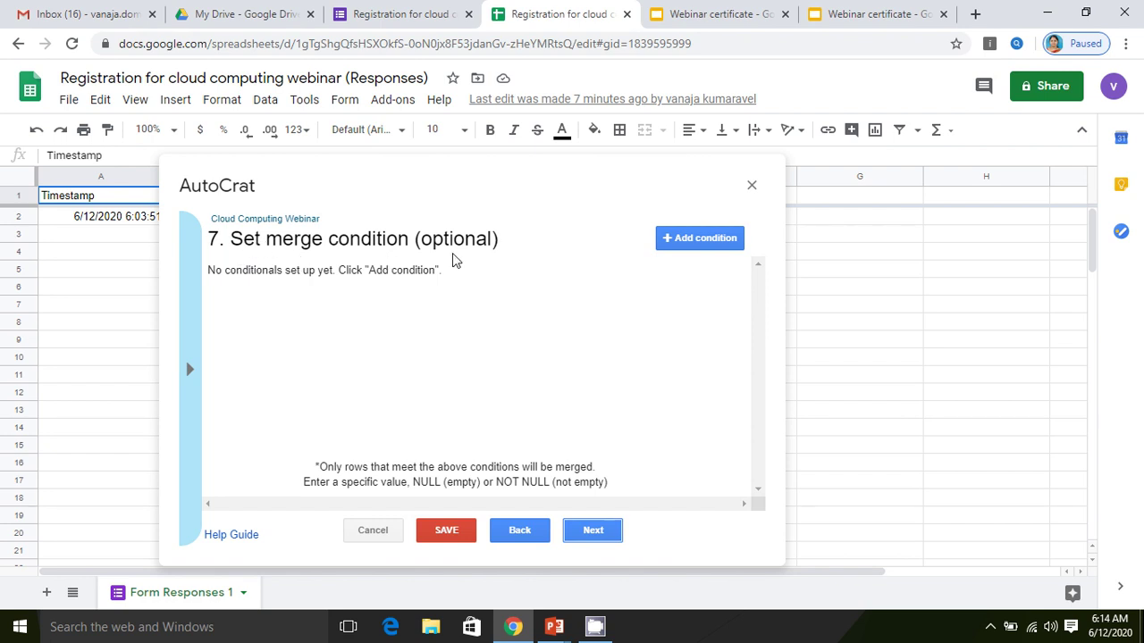
{"action": "left_click", "coordinate": [591, 531]}
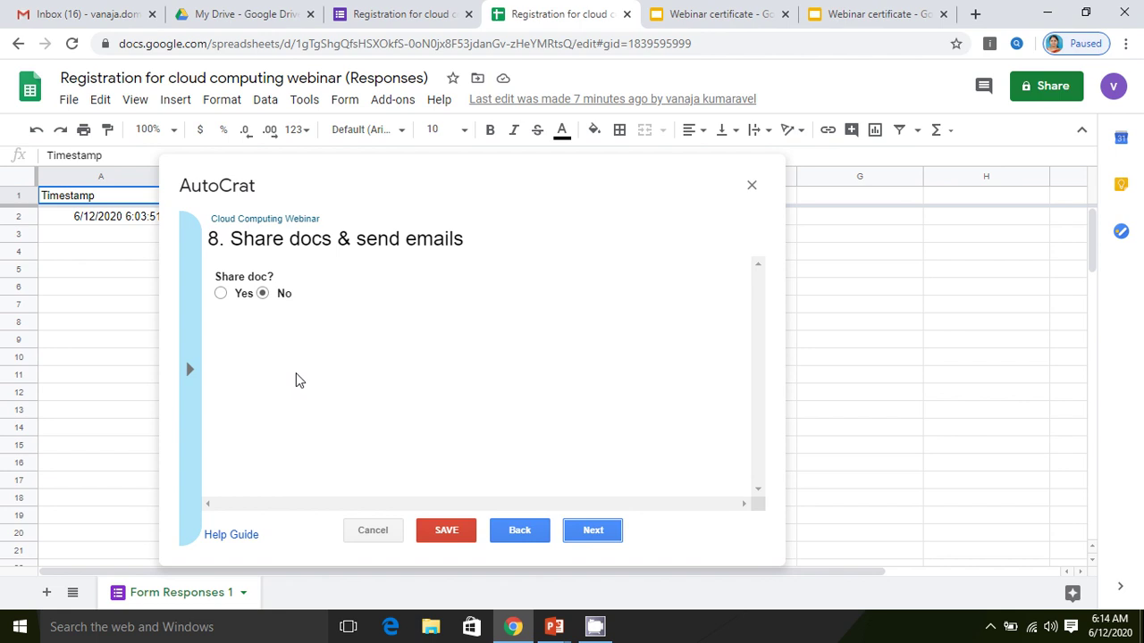
Enable sharing of the merged document and disallow collaborators from re-sharing it
{"action": "left_click", "coordinate": [220, 294]}
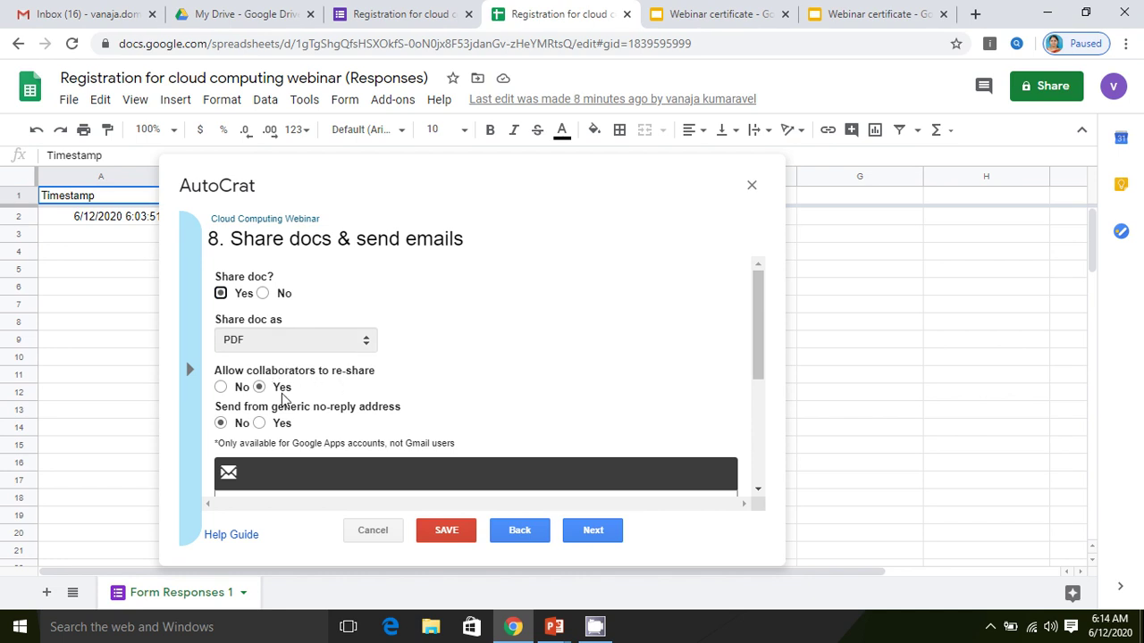
{"action": "left_click", "coordinate": [221, 391]}
Try to save the merge job without filling in the email details or changing its triggers
{"action": "left_click", "coordinate": [594, 531]}
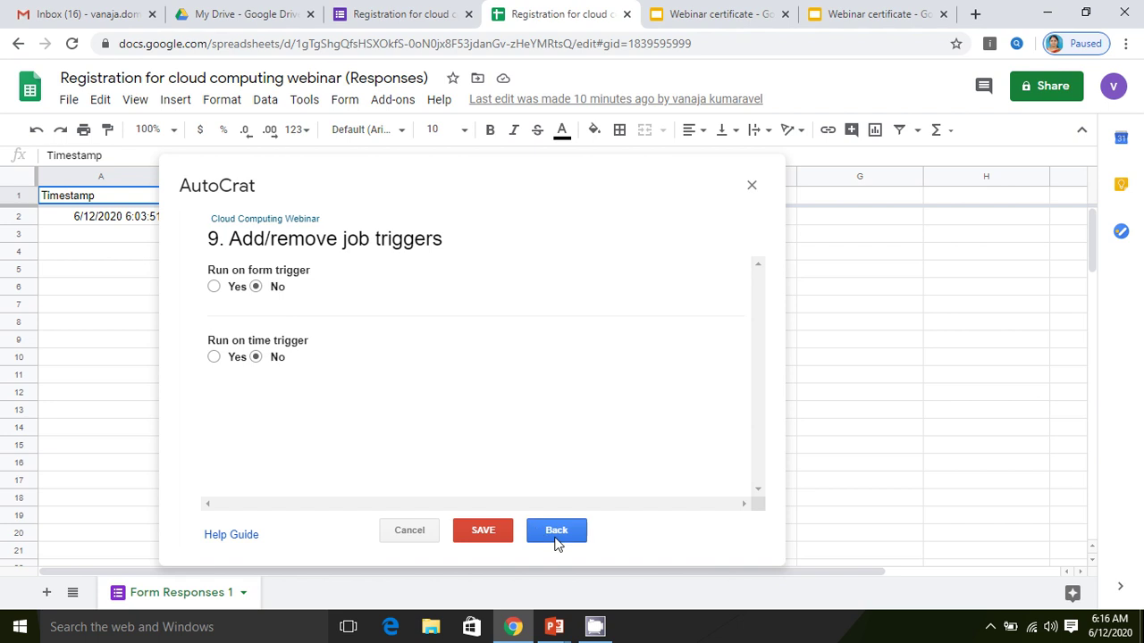
{"action": "left_click", "coordinate": [487, 537]}
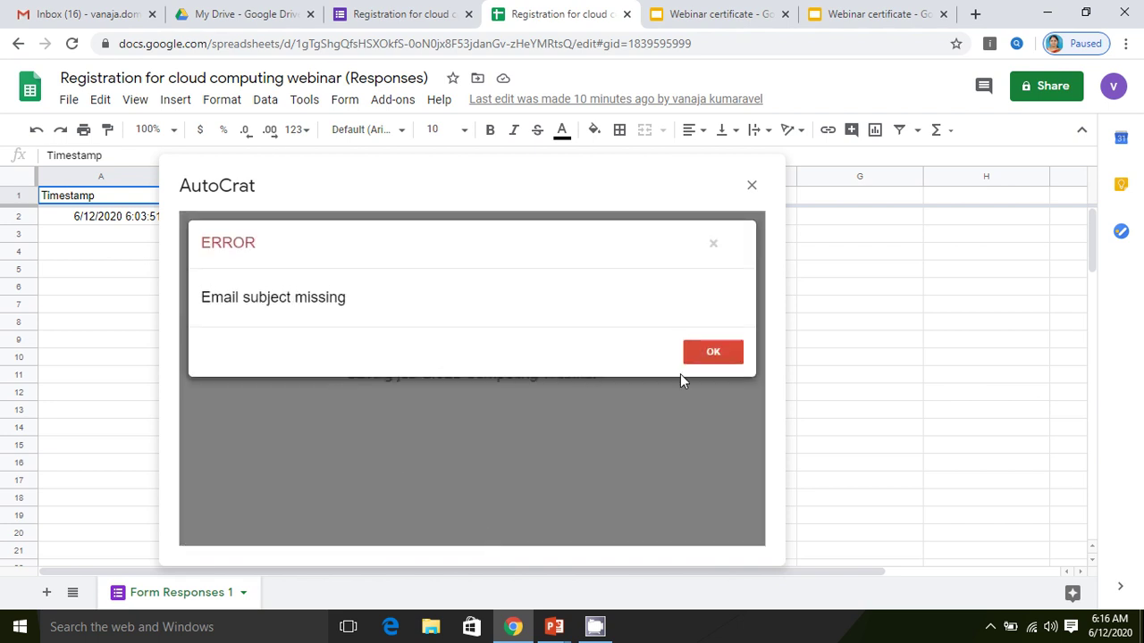
{"action": "left_click", "coordinate": [706, 349]}
Set the certificate email's recipient to the <<Email Address>> merge tag
{"action": "scroll", "coordinate": [444, 384], "scroll_direction": "down", "scroll_amount": 1}
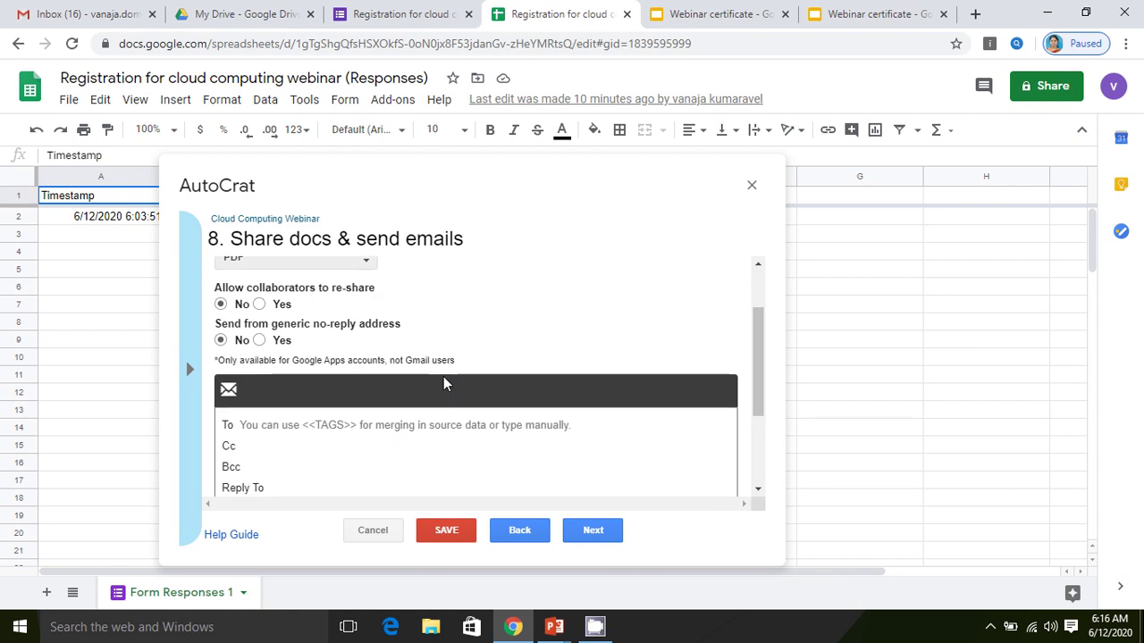
{"action": "left_click_drag", "start_coordinate": [752, 348], "coordinate": [753, 314]}
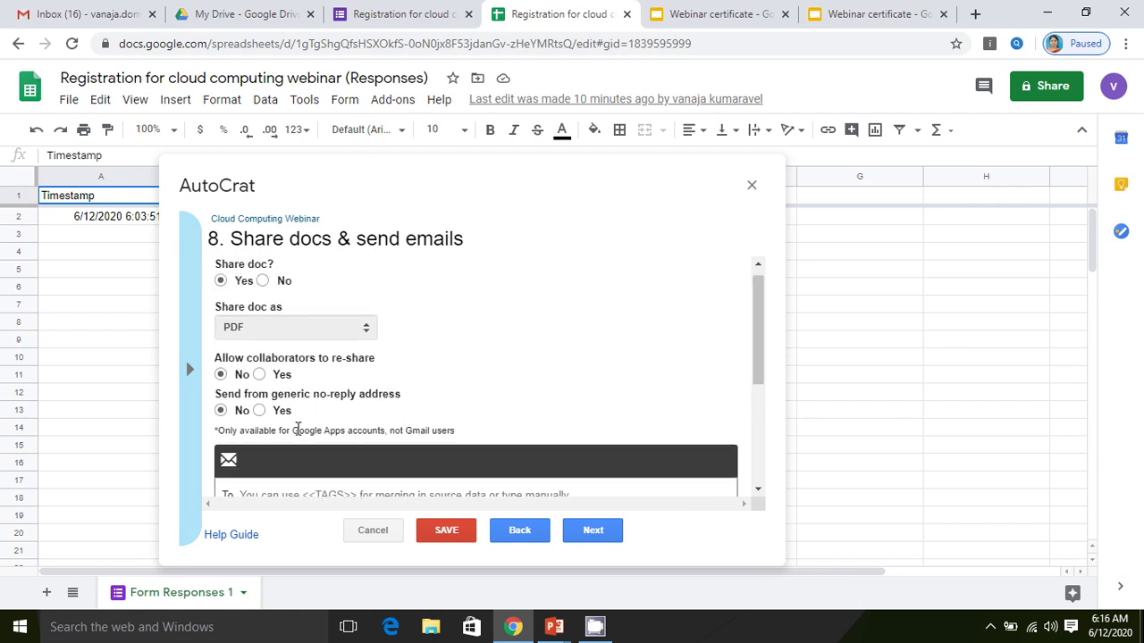
{"action": "scroll", "coordinate": [356, 384], "scroll_direction": "down", "scroll_amount": 2}
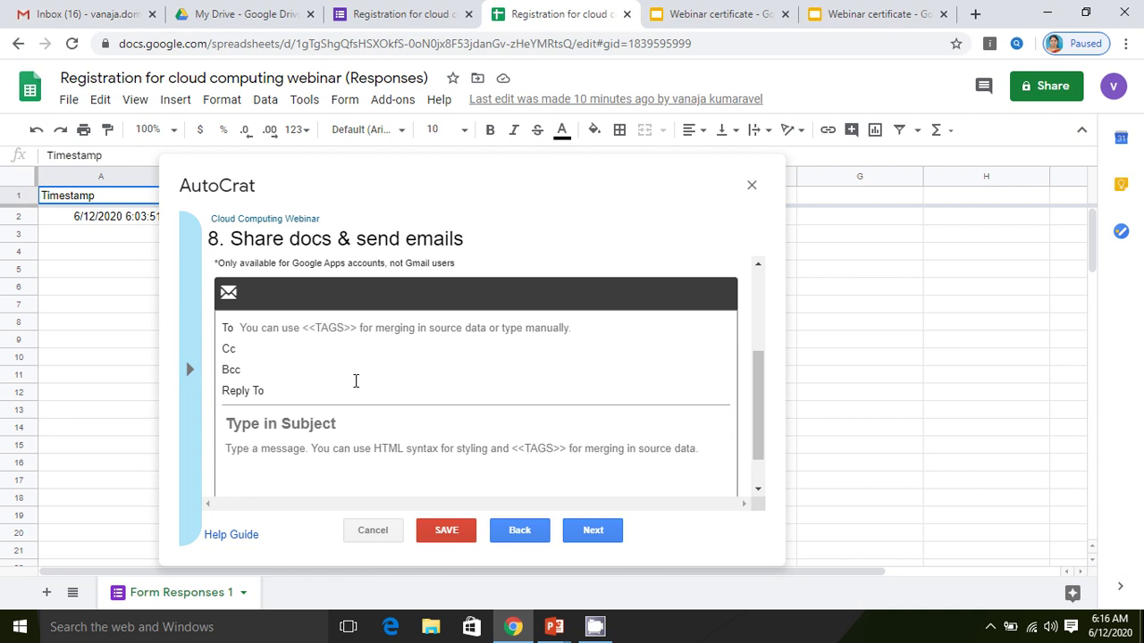
{"action": "left_click_drag", "start_coordinate": [759, 423], "coordinate": [758, 374]}
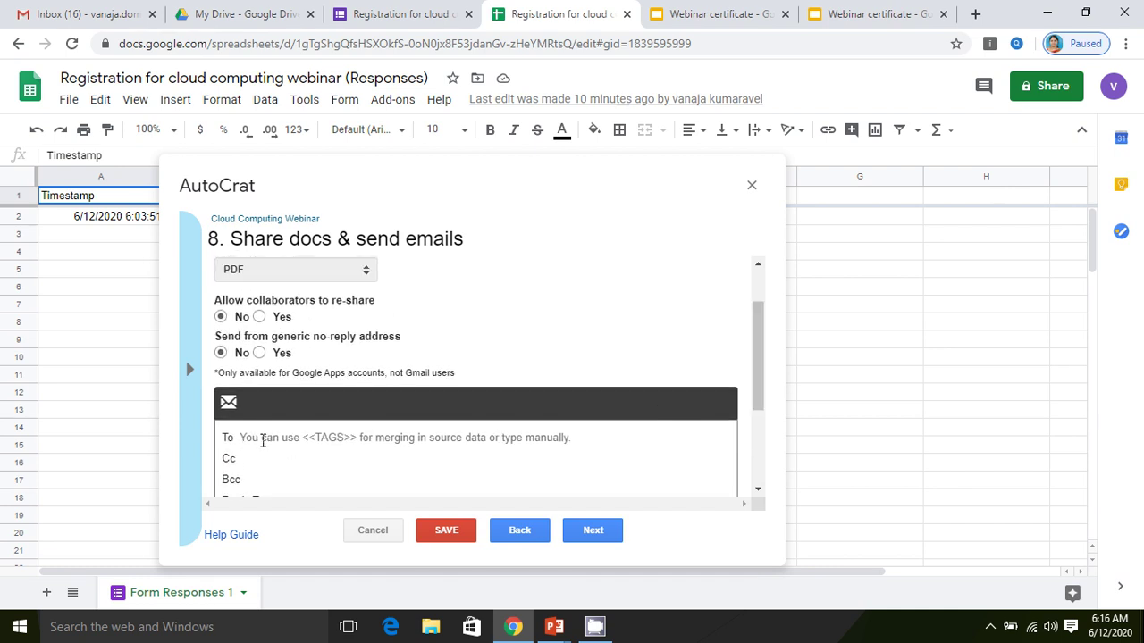
{"action": "left_click", "coordinate": [263, 442]}
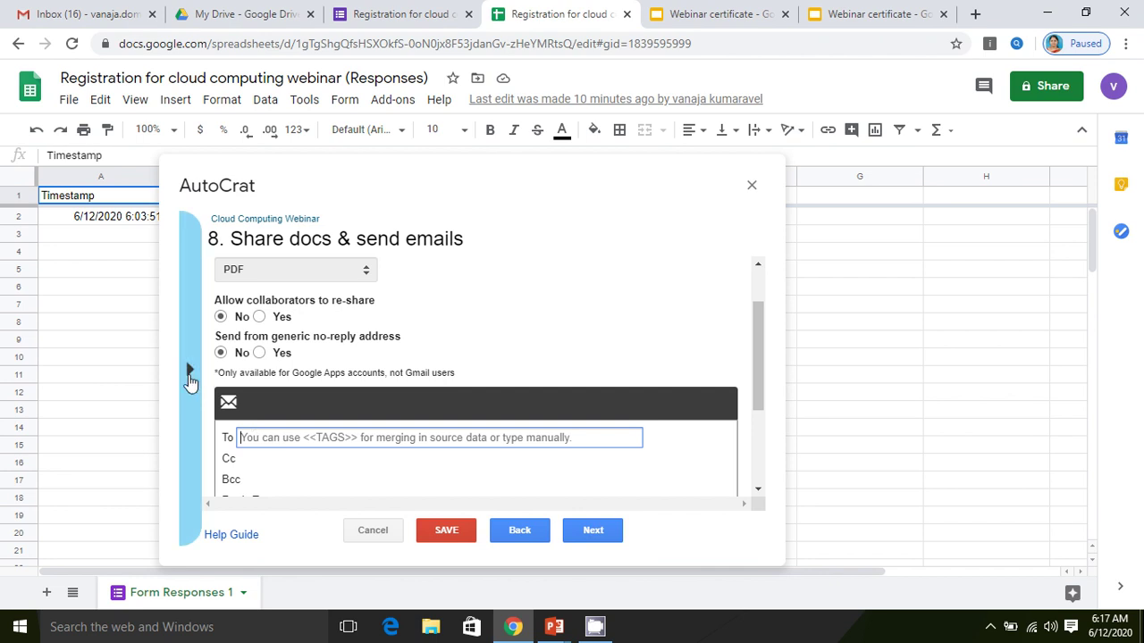
{"action": "left_click", "coordinate": [189, 381]}
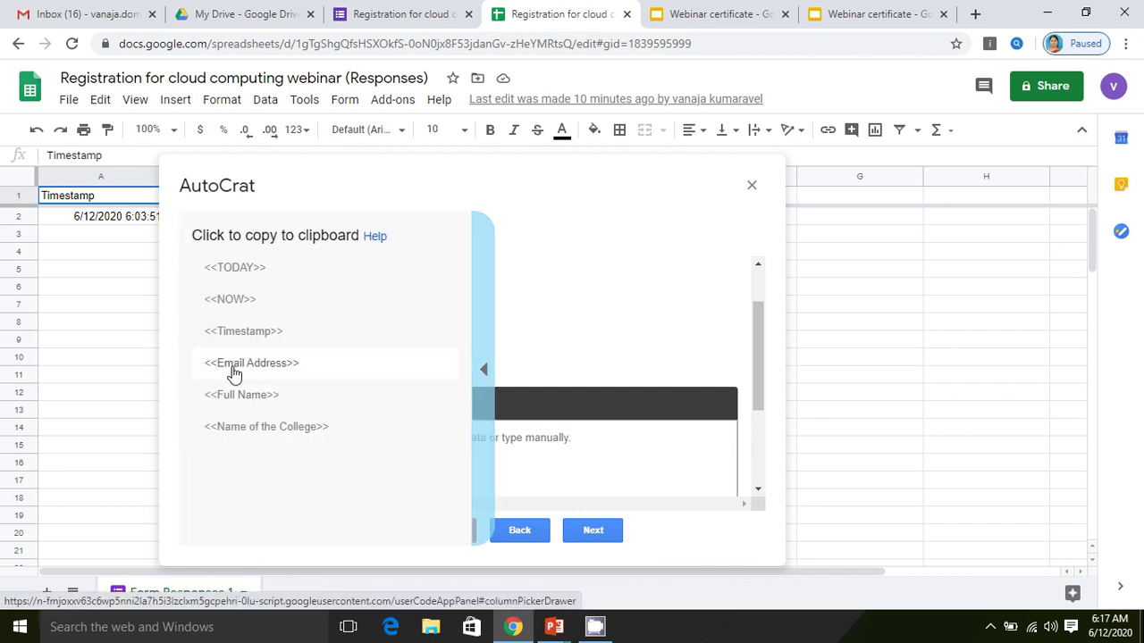
{"action": "left_click", "coordinate": [233, 372]}
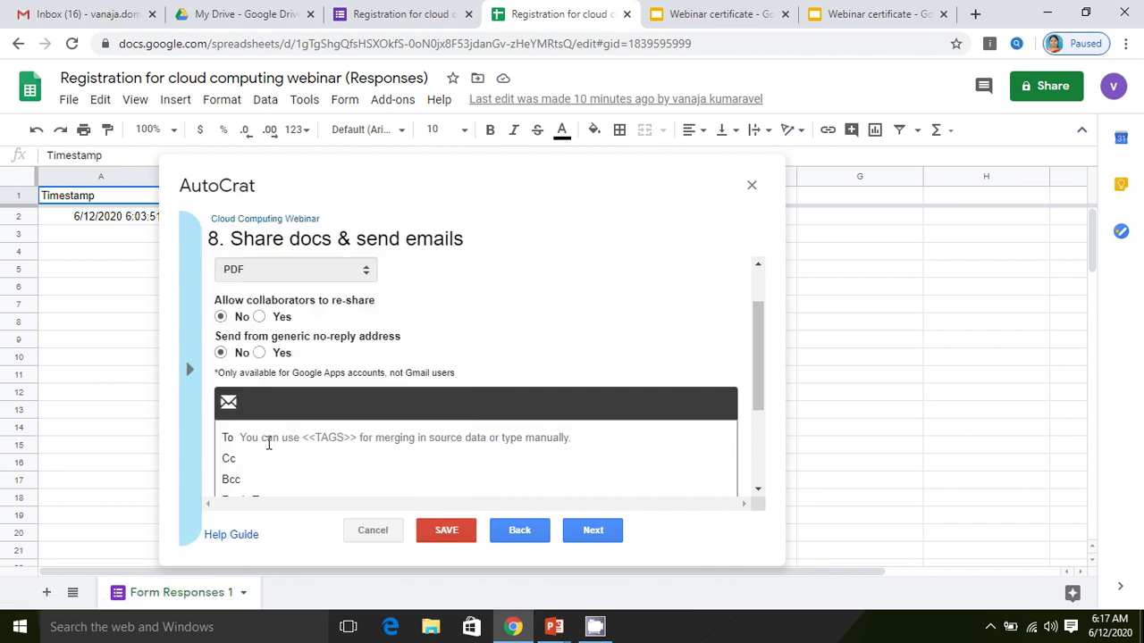
{"action": "left_click", "coordinate": [267, 440]}
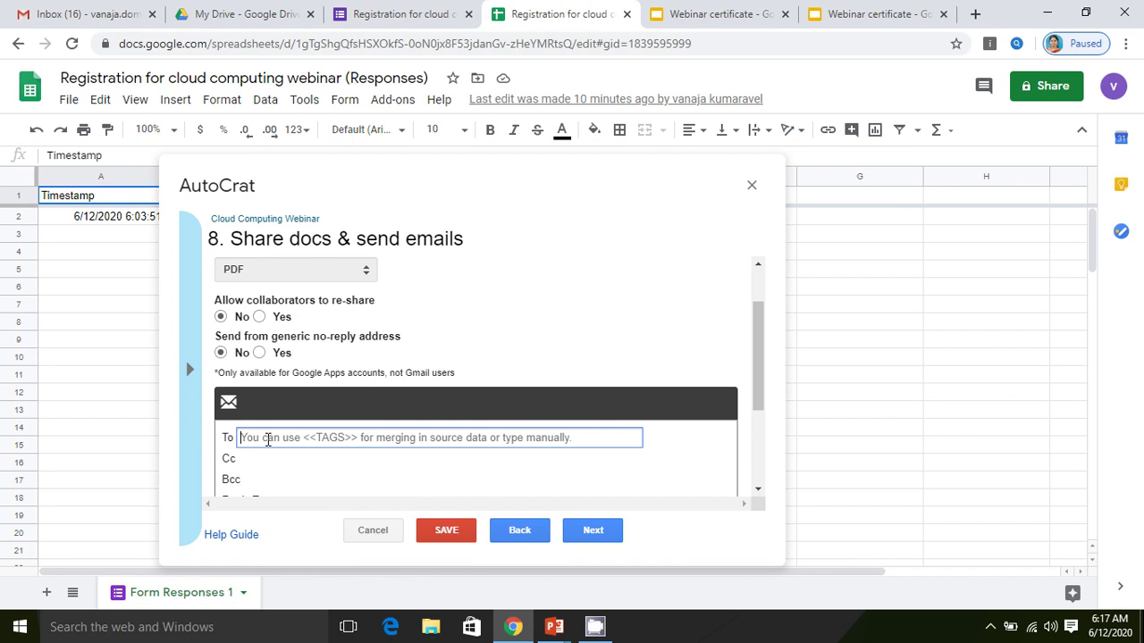
{"action": "type", "text": "<<Email Address>>"}
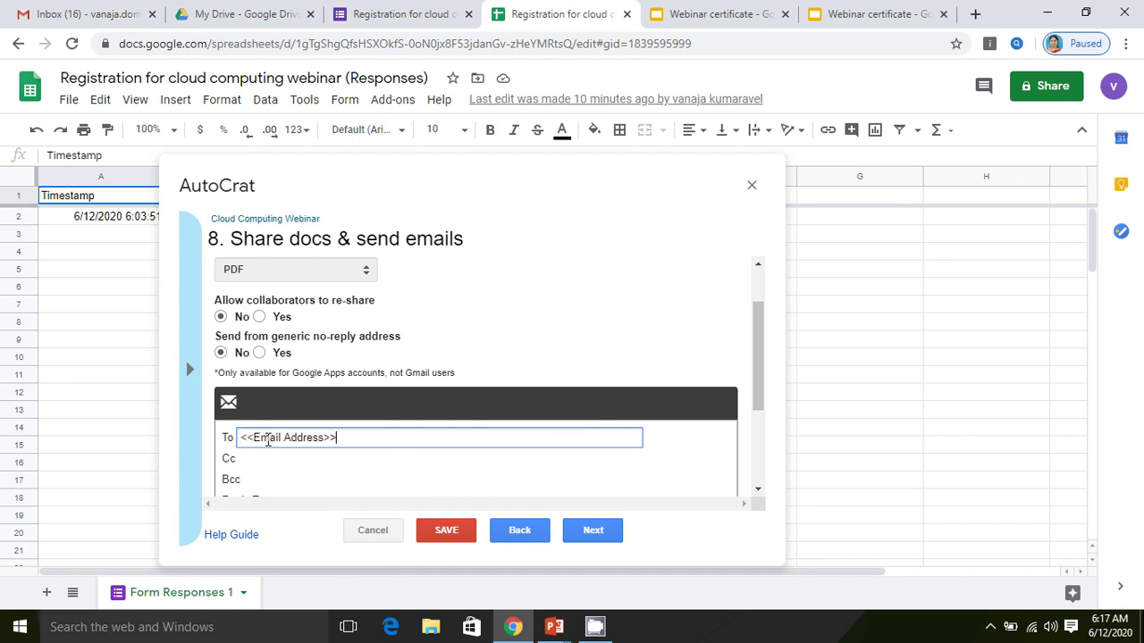
Leave the reply-to address blank and set the email subject to "Webinar Certificate"
{"action": "scroll", "coordinate": [296, 468], "scroll_direction": "down", "scroll_amount": 1}
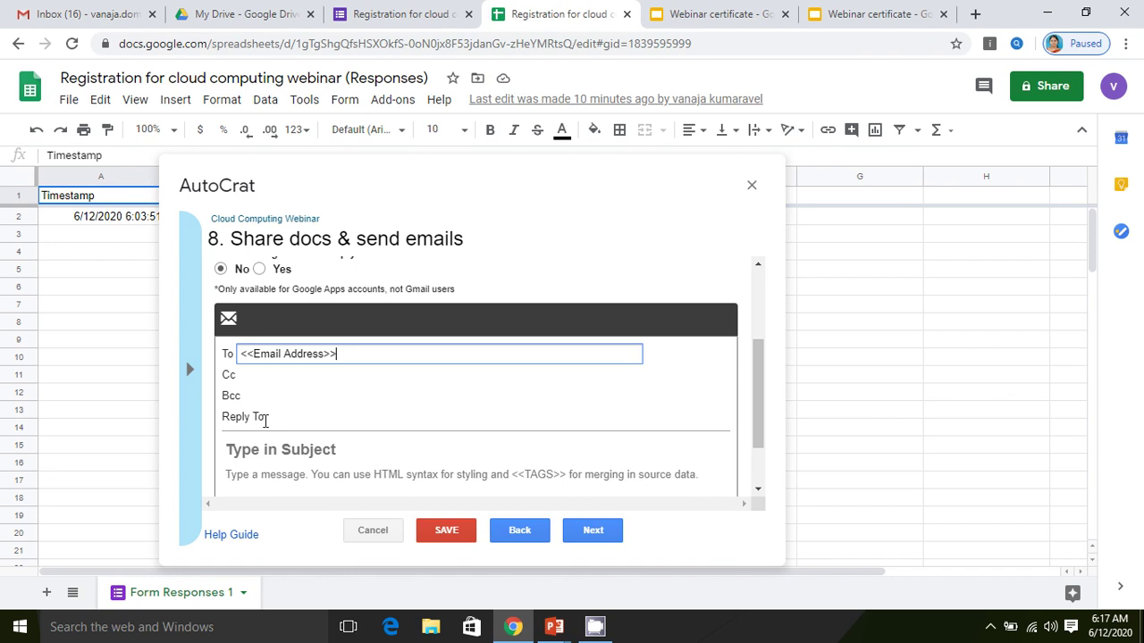
{"action": "left_click", "coordinate": [272, 417]}
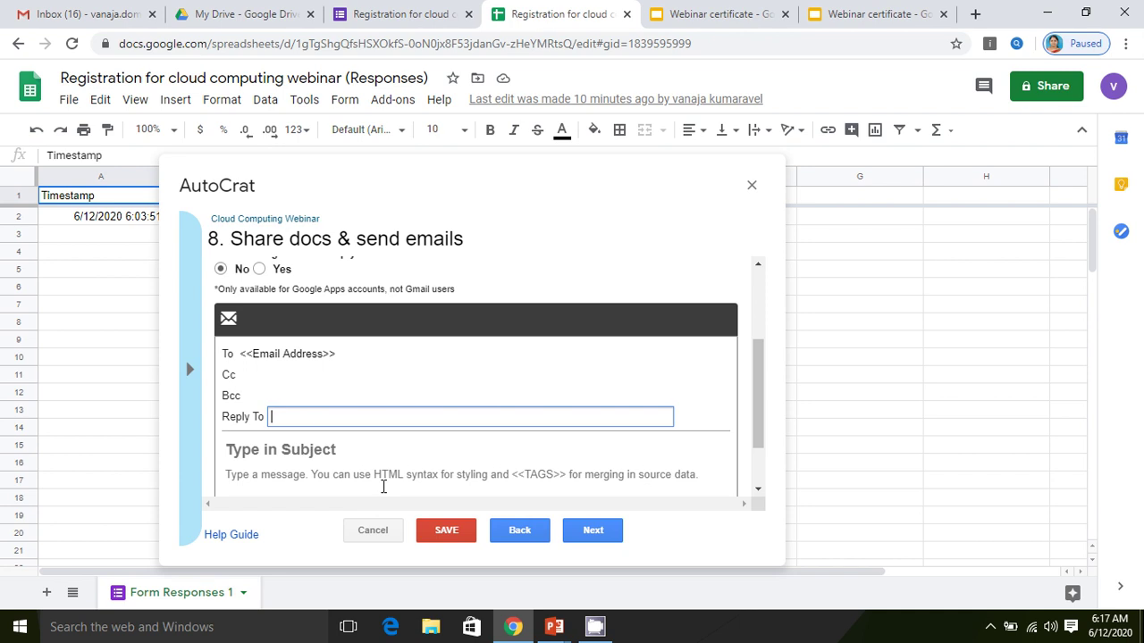
{"action": "scroll", "coordinate": [322, 447], "scroll_direction": "down", "scroll_amount": 2}
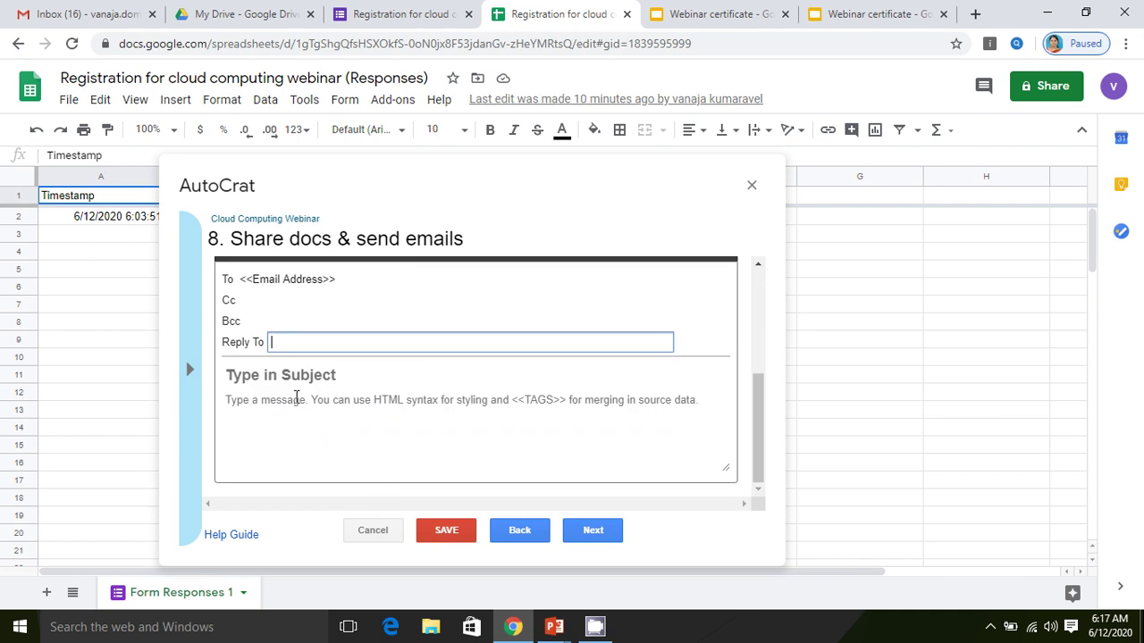
{"action": "left_click", "coordinate": [313, 376]}
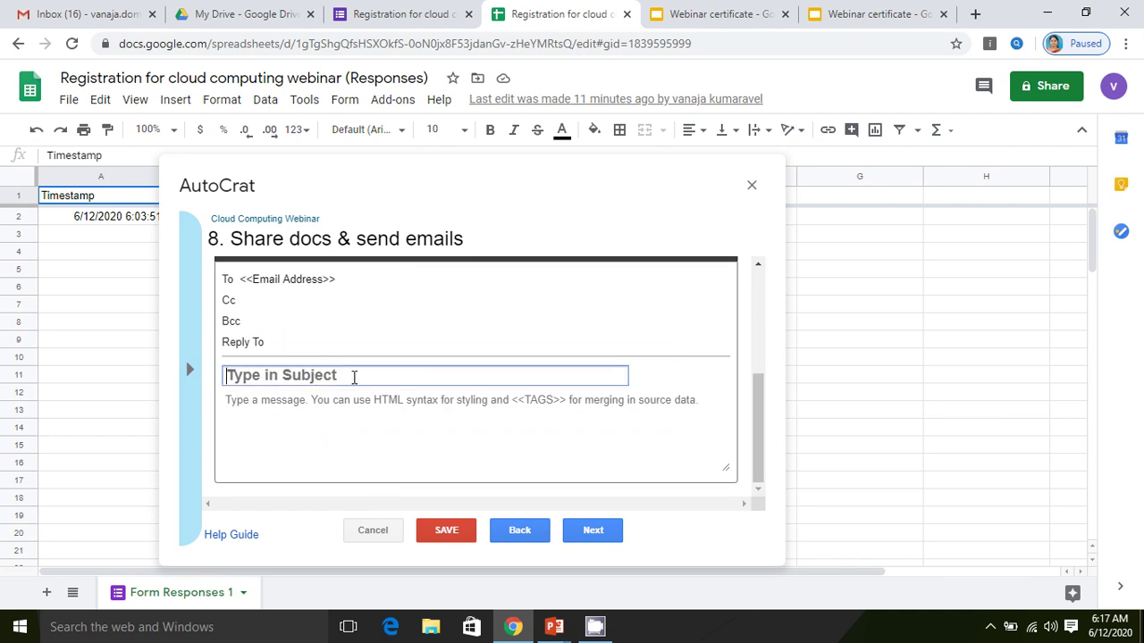
{"action": "type", "text": "Webin"}
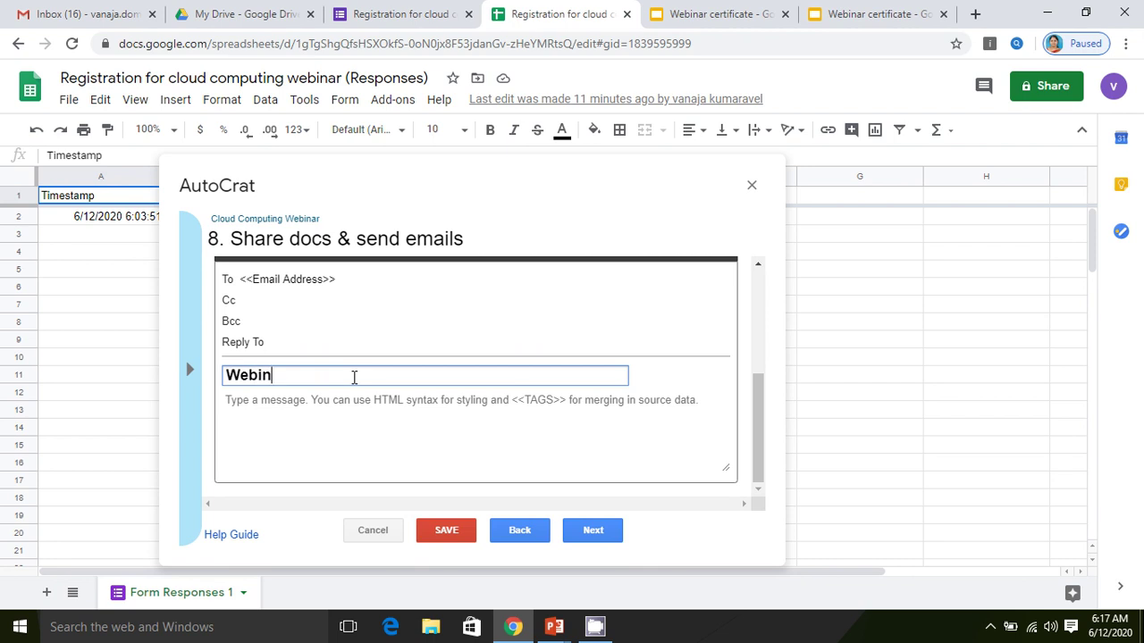
{"action": "type", "text": "ar Certificate"}
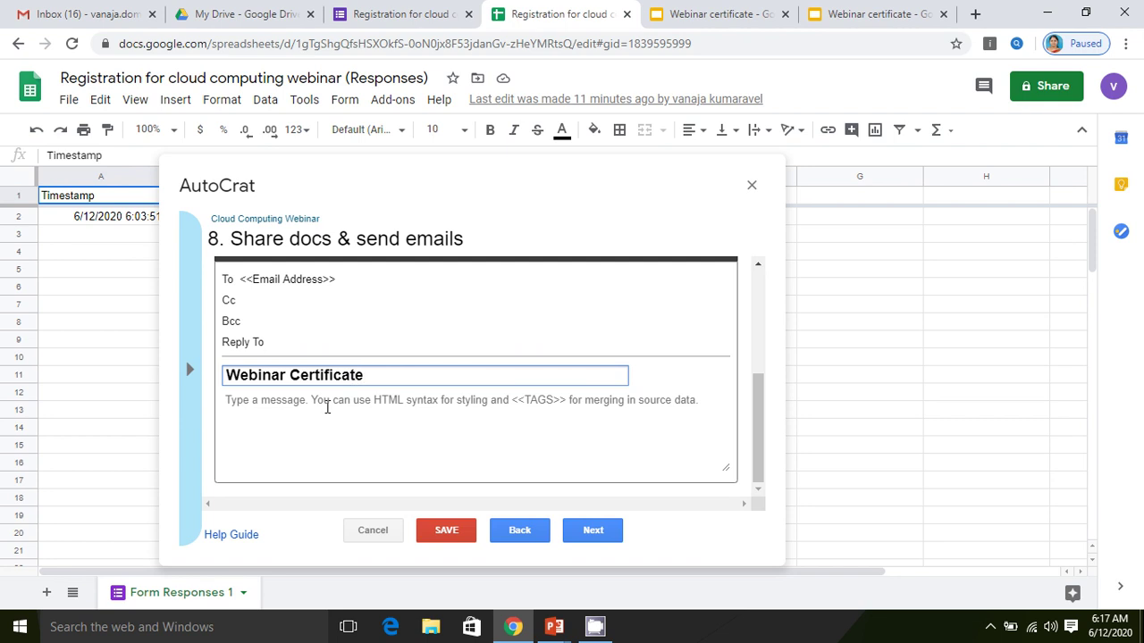
Begin the email message with "Congratulations" followed by the <<Full Name>> merge tag
{"action": "left_click", "coordinate": [329, 403]}
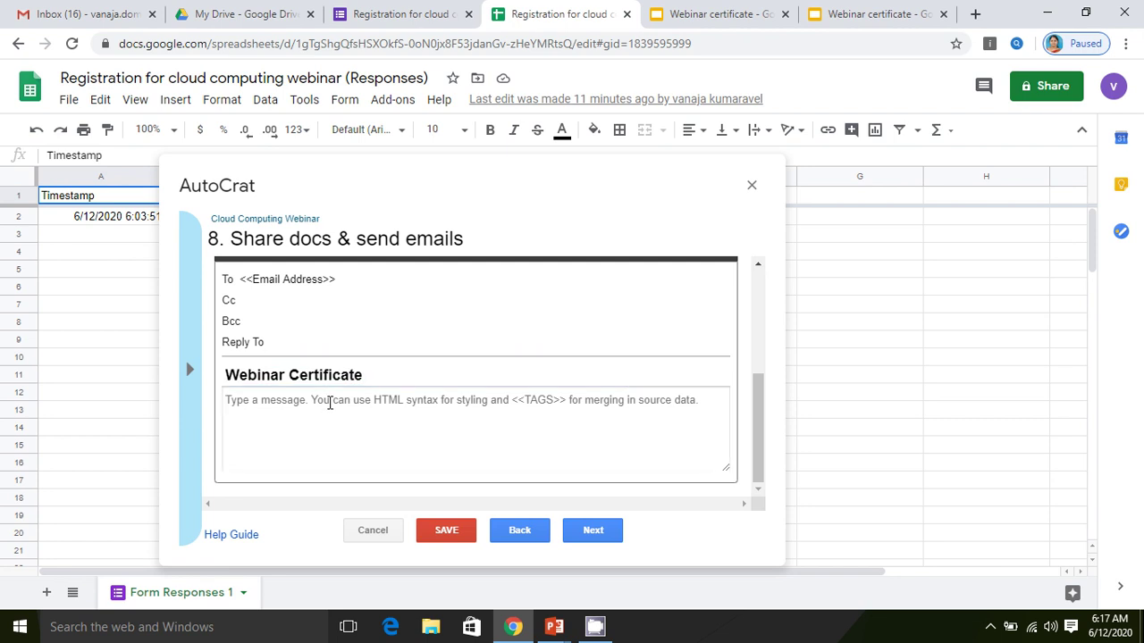
{"action": "type", "text": "Congar"}
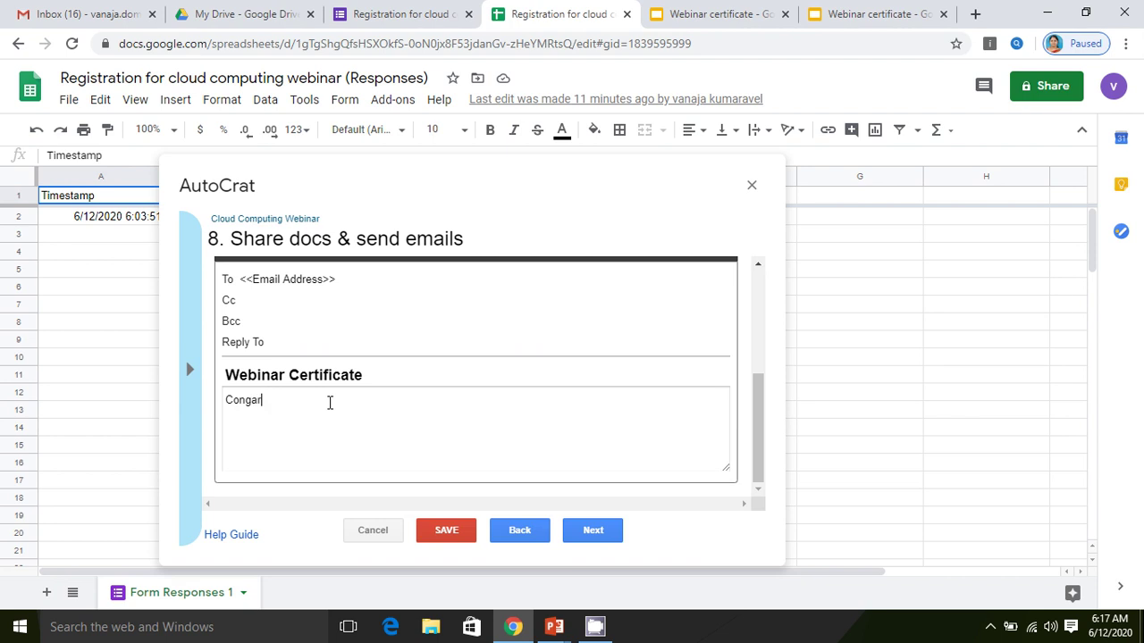
{"action": "type", "text": "atua"}
{"action": "type", "text": "ations"}
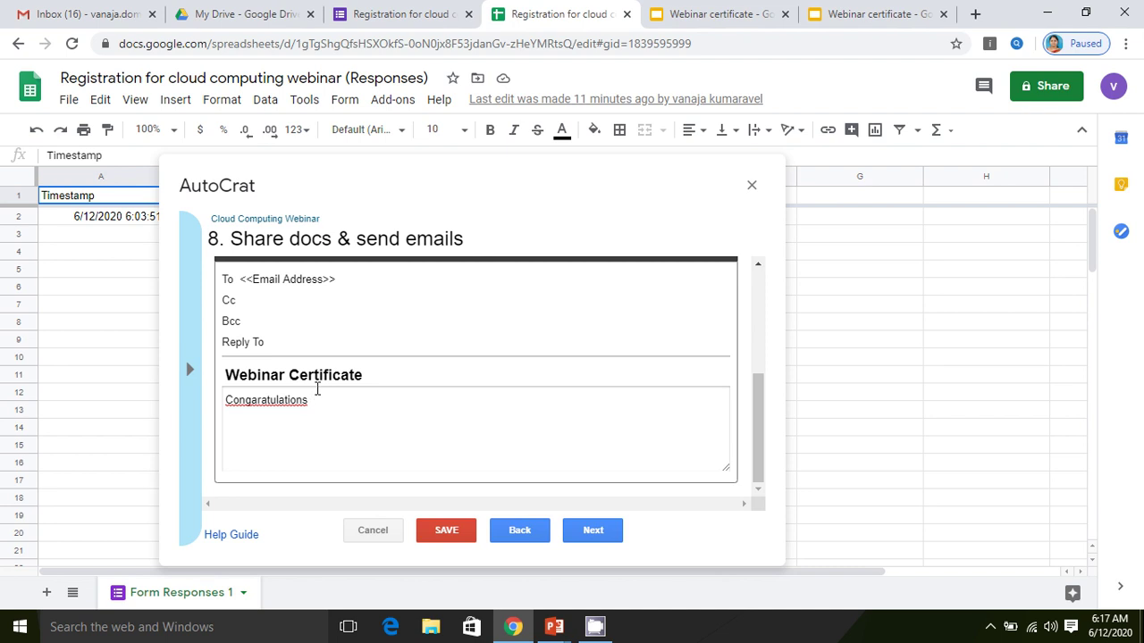
{"action": "left_click", "coordinate": [189, 378]}
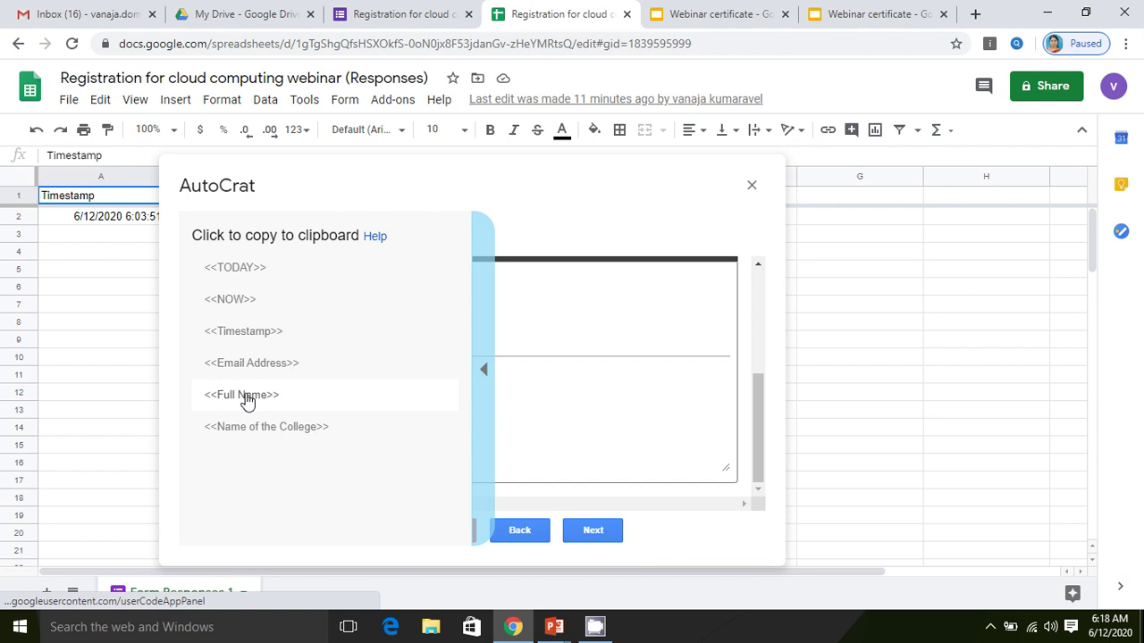
{"action": "left_click", "coordinate": [246, 401]}
{"action": "left_click", "coordinate": [324, 403]}
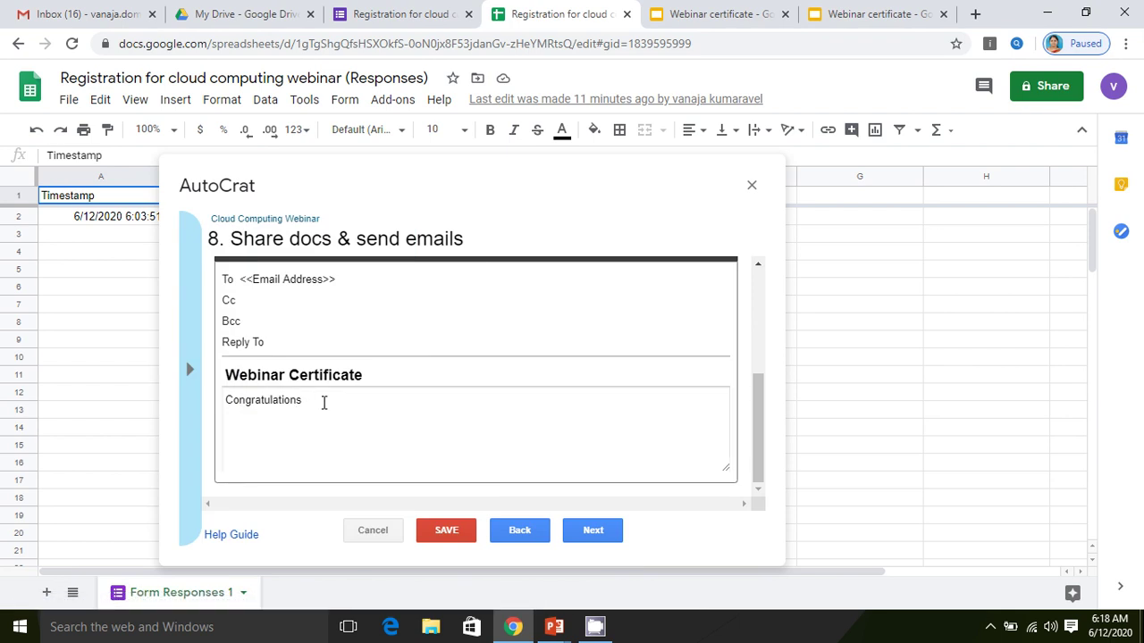
{"action": "type", "text": "<<Full Name>>"}
Complete the email message after the name tag with "for successfully participating in the cloud computing webinar."
{"action": "type", "text": "for succ"}
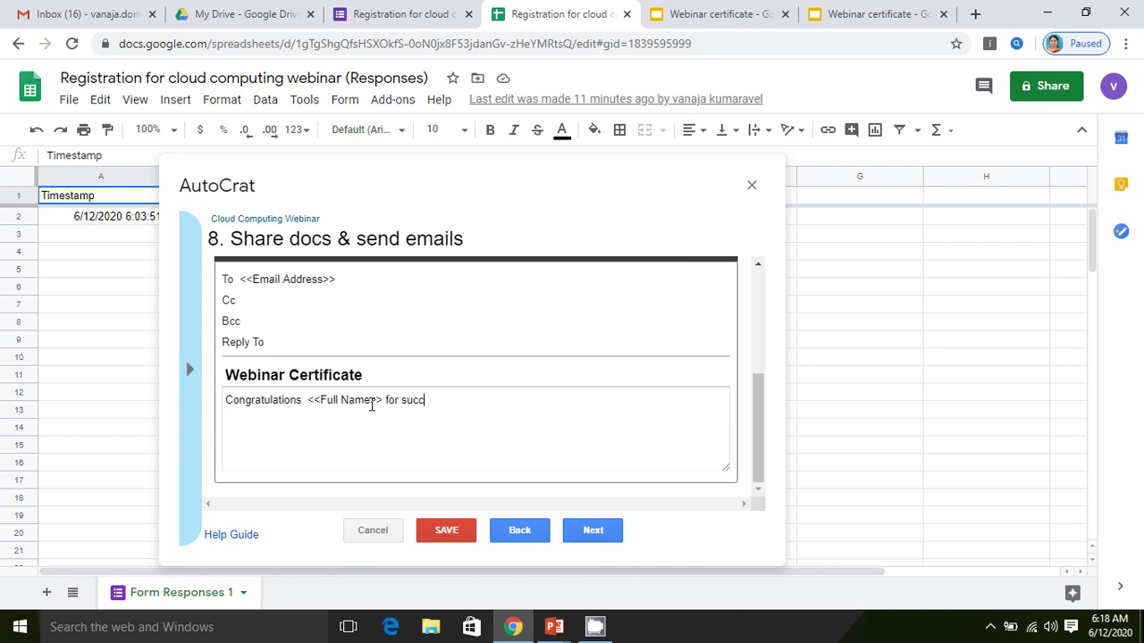
{"action": "type", "text": "essfully participating"}
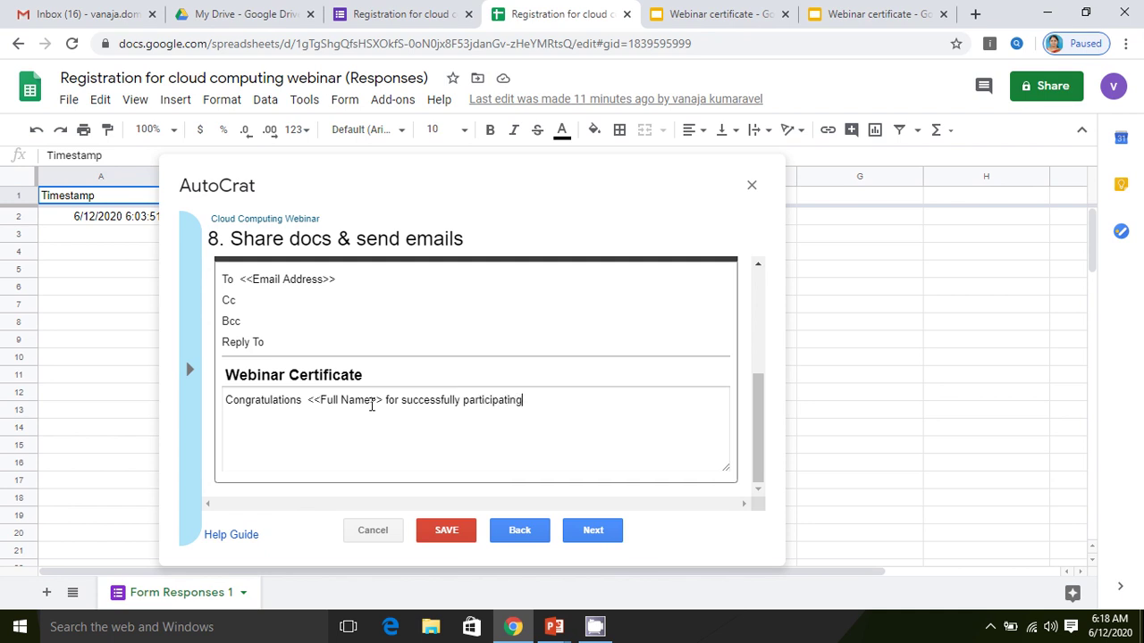
{"action": "type", "text": " in the cloud computing "}
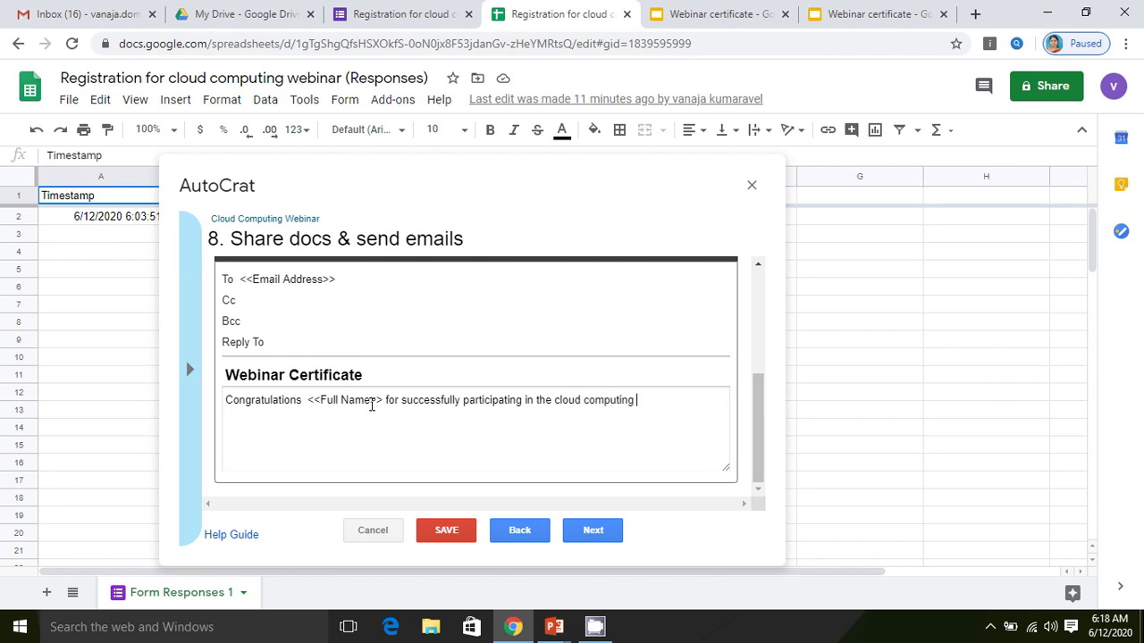
{"action": "type", "text": "webinar."}
Save the merge job with the form and time triggers both left at No, and close AutoCrat
{"action": "scroll", "coordinate": [434, 414], "scroll_direction": "up", "scroll_amount": 8}
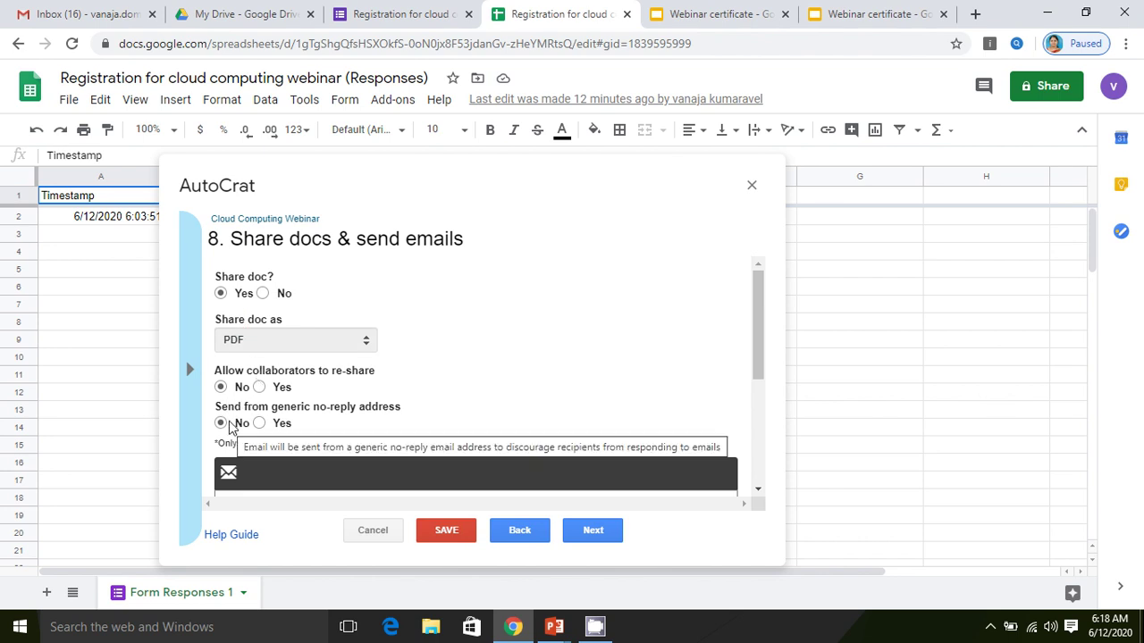
{"action": "scroll", "coordinate": [315, 449], "scroll_direction": "down", "scroll_amount": 2}
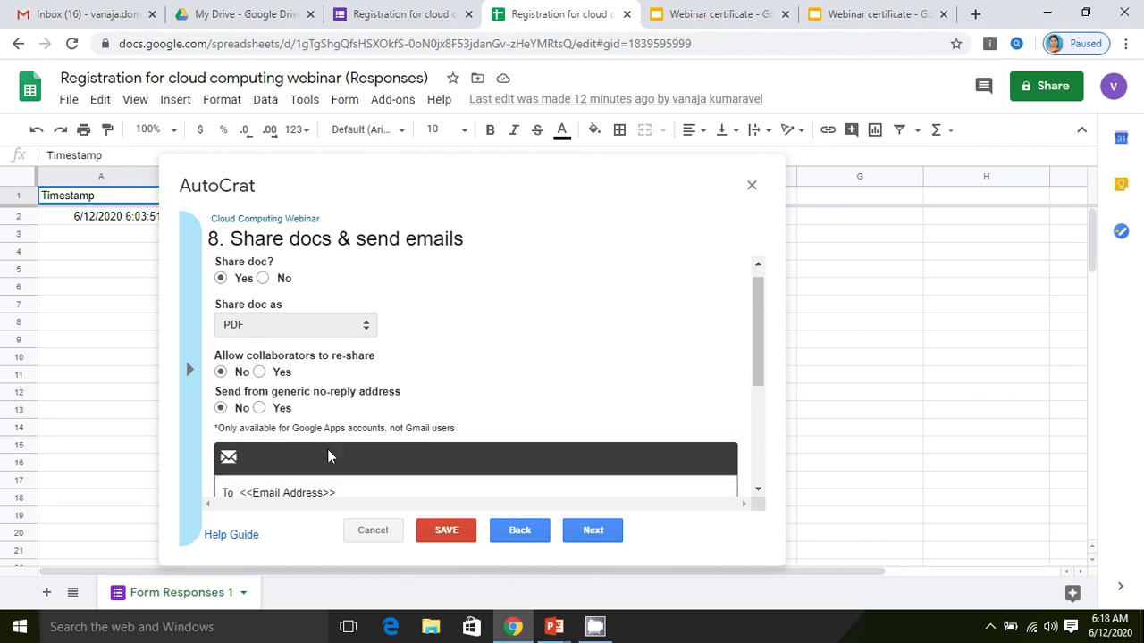
{"action": "scroll", "coordinate": [300, 431], "scroll_direction": "down", "scroll_amount": 2}
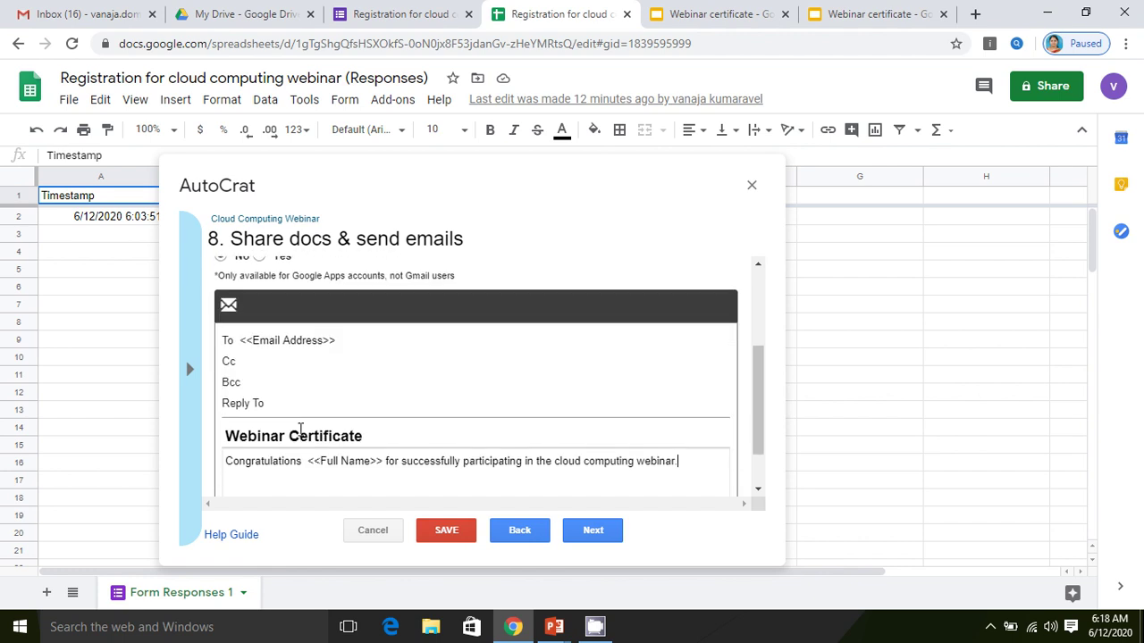
{"action": "scroll", "coordinate": [279, 459], "scroll_direction": "down", "scroll_amount": 2}
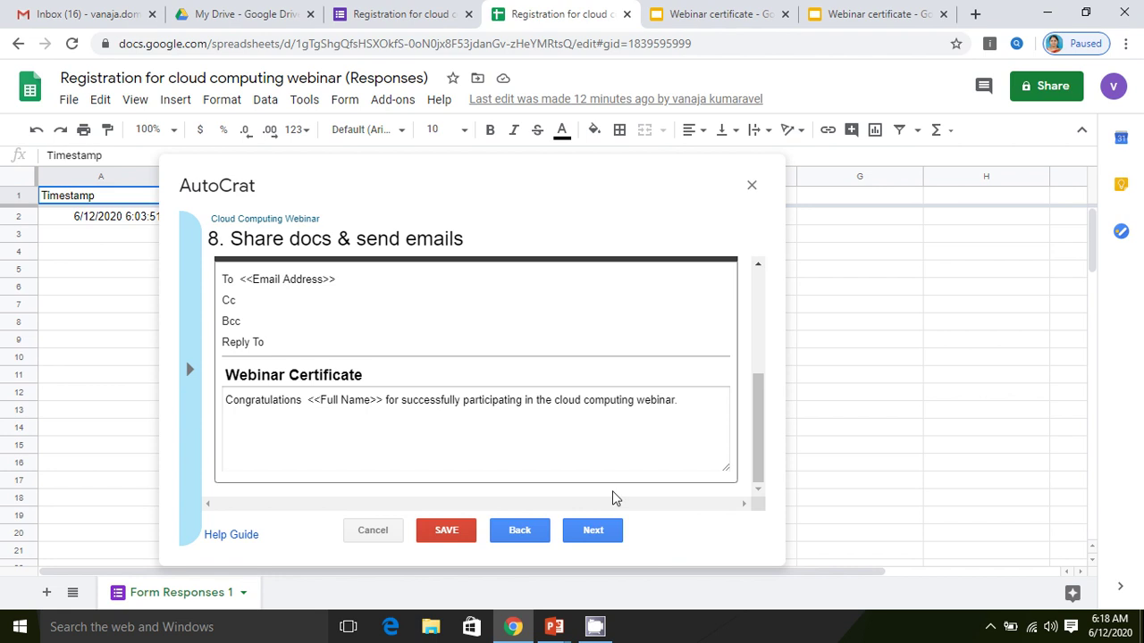
{"action": "left_click", "coordinate": [603, 531]}
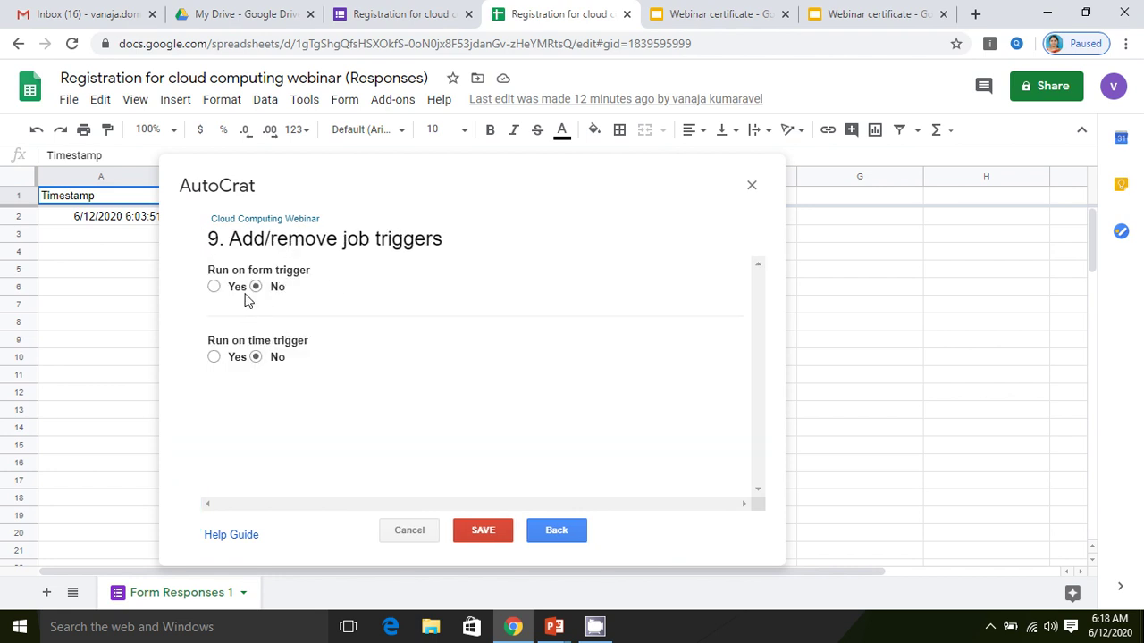
{"action": "left_click", "coordinate": [495, 536]}
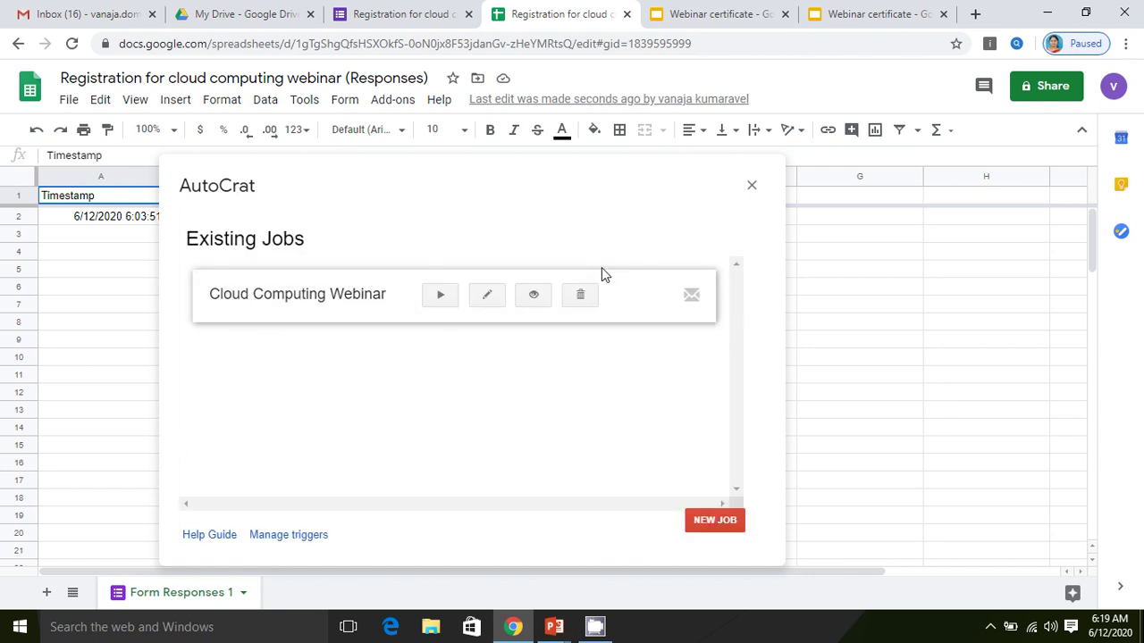
{"action": "left_click", "coordinate": [752, 189]}
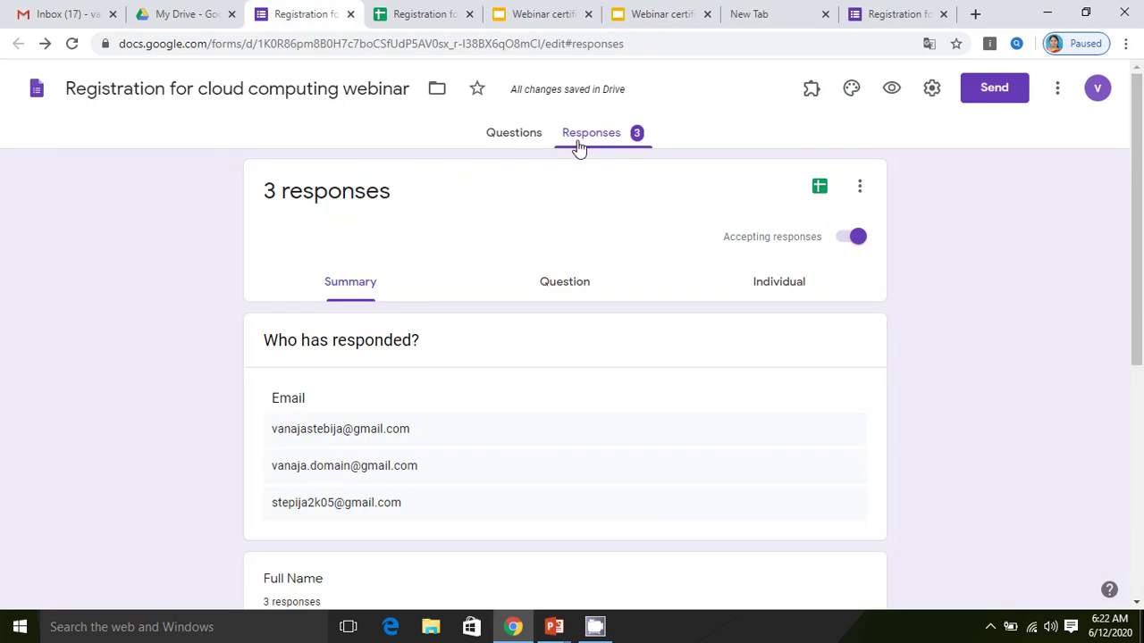
Open the form's linked responses spreadsheet, close its duplicate copy, and run the Cloud Computing Webinar job in Autocrat
{"action": "left_click", "coordinate": [819, 189]}
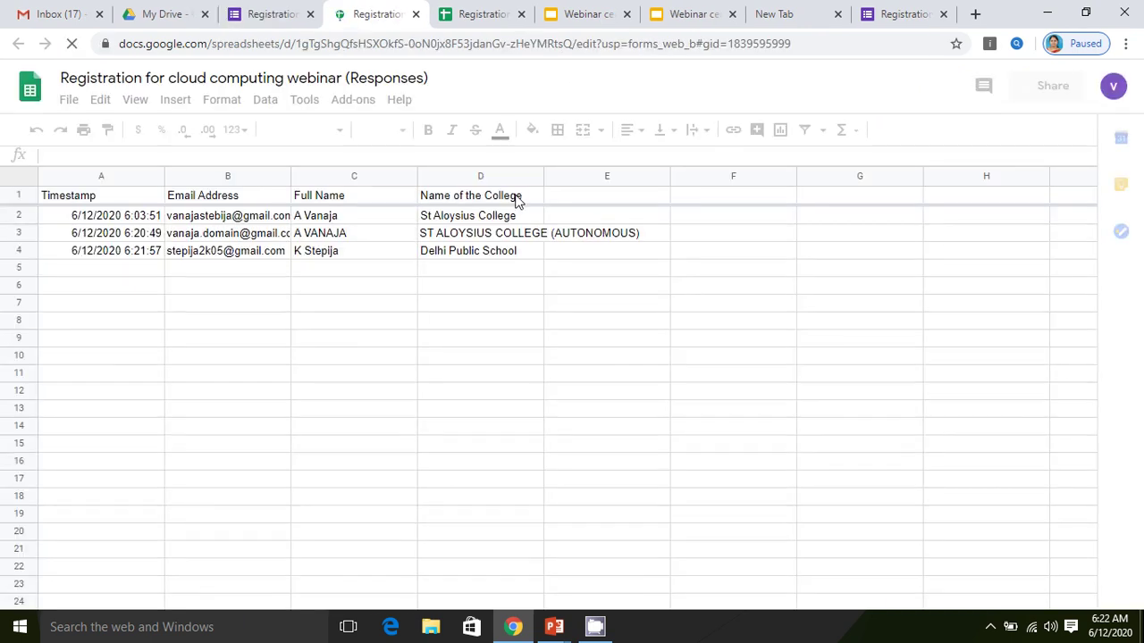
{"action": "left_click", "coordinate": [522, 15]}
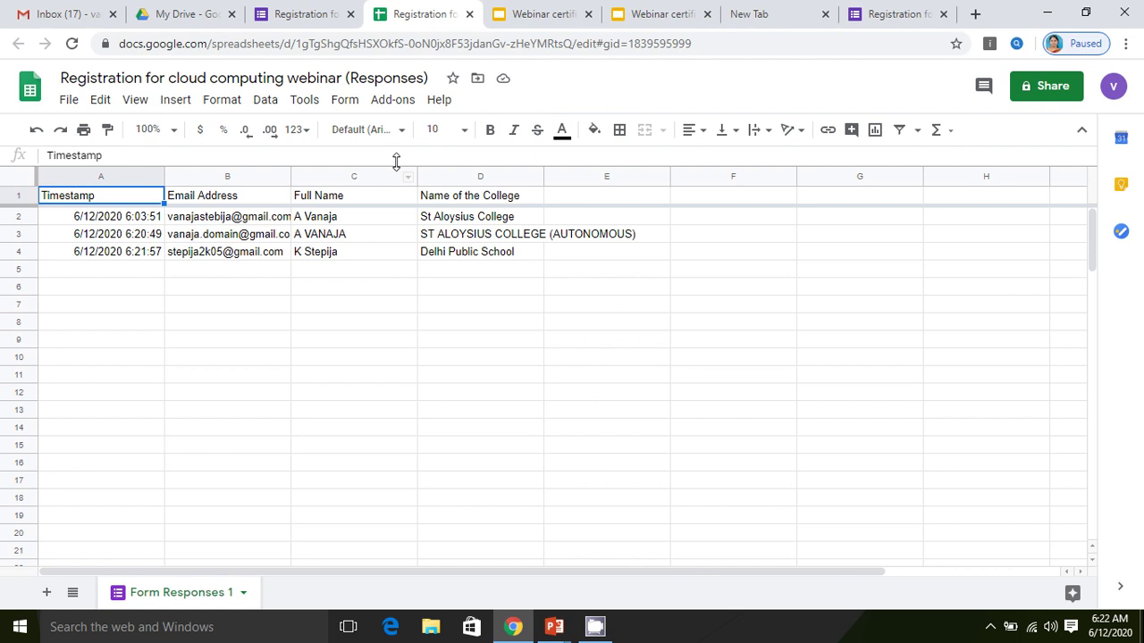
{"action": "left_click", "coordinate": [393, 100]}
{"action": "mouse_move", "coordinate": [414, 179]}
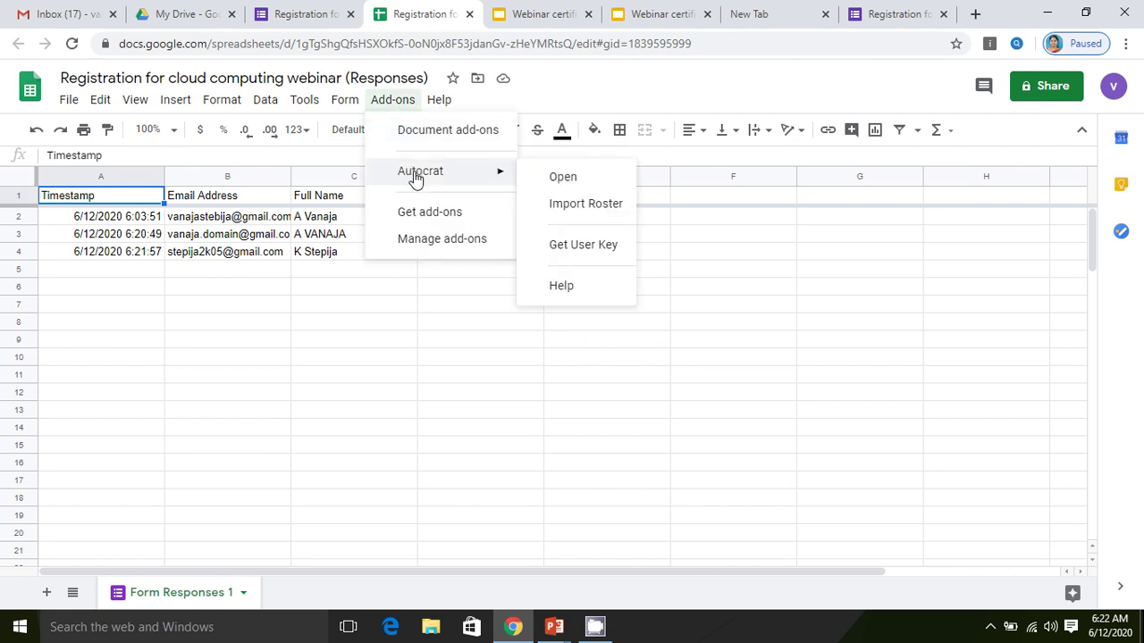
{"action": "left_click", "coordinate": [563, 179]}
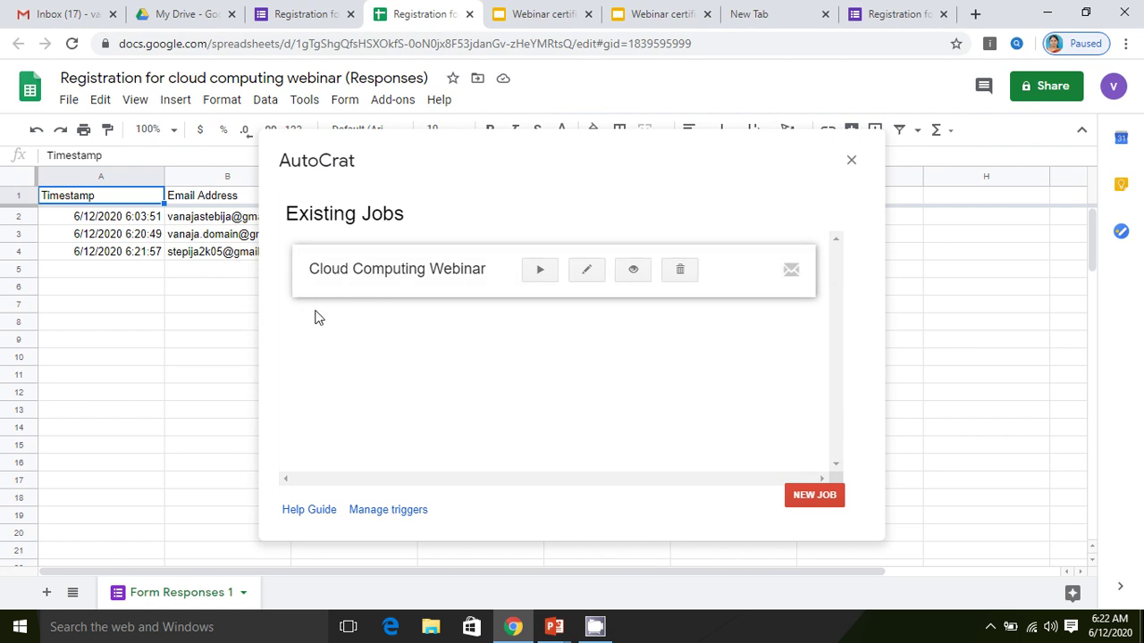
{"action": "left_click", "coordinate": [542, 272]}
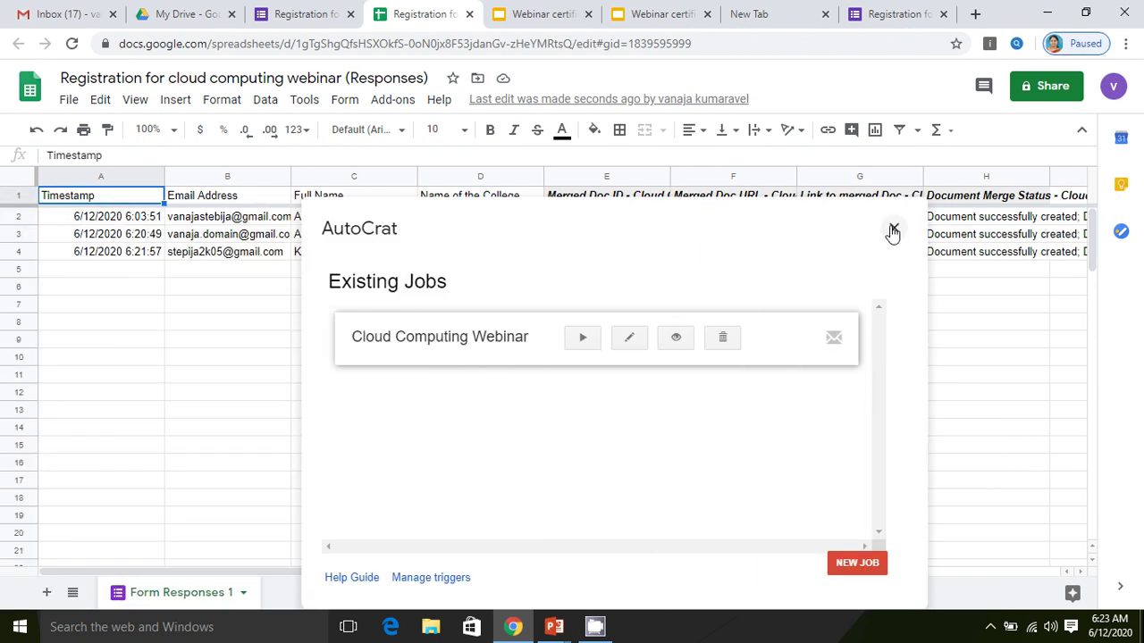
Close AutoCrat and examine the merge document links and status columns added to the responses spreadsheet
{"action": "left_click", "coordinate": [892, 230]}
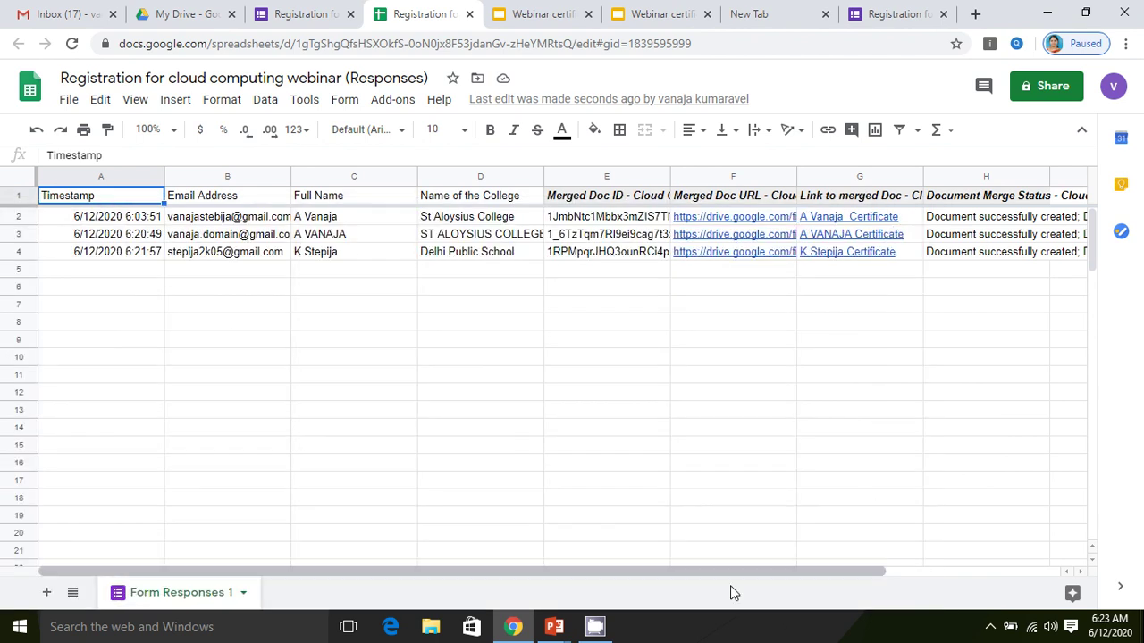
{"action": "left_click_drag", "start_coordinate": [614, 574], "coordinate": [758, 590]}
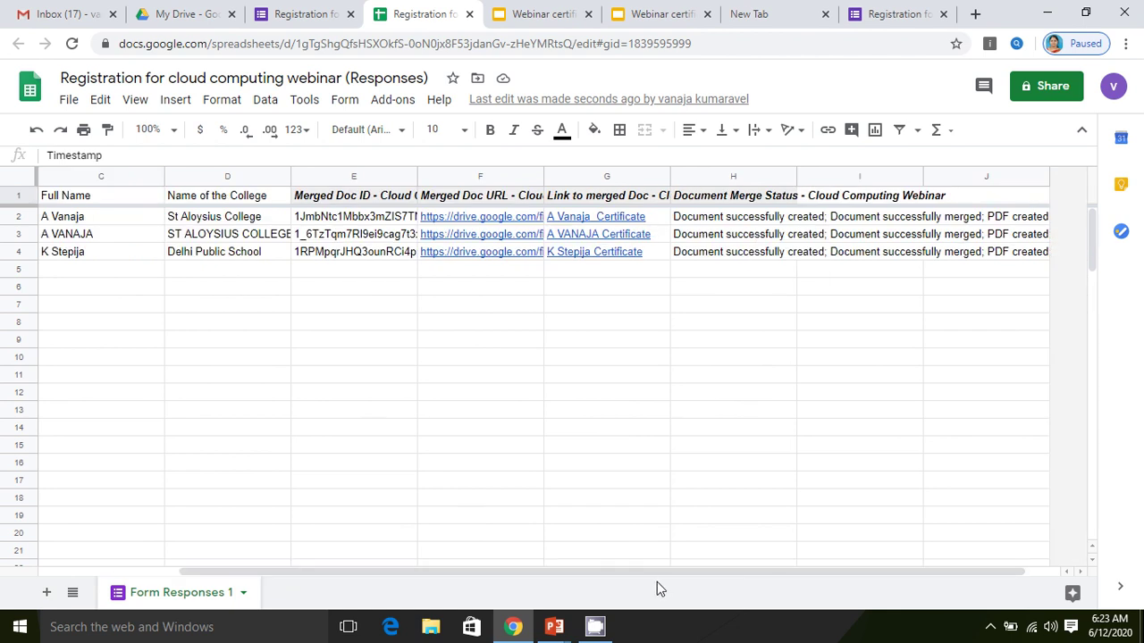
{"action": "left_click_drag", "start_coordinate": [658, 572], "coordinate": [743, 573]}
{"action": "left_click_drag", "start_coordinate": [723, 577], "coordinate": [531, 608]}
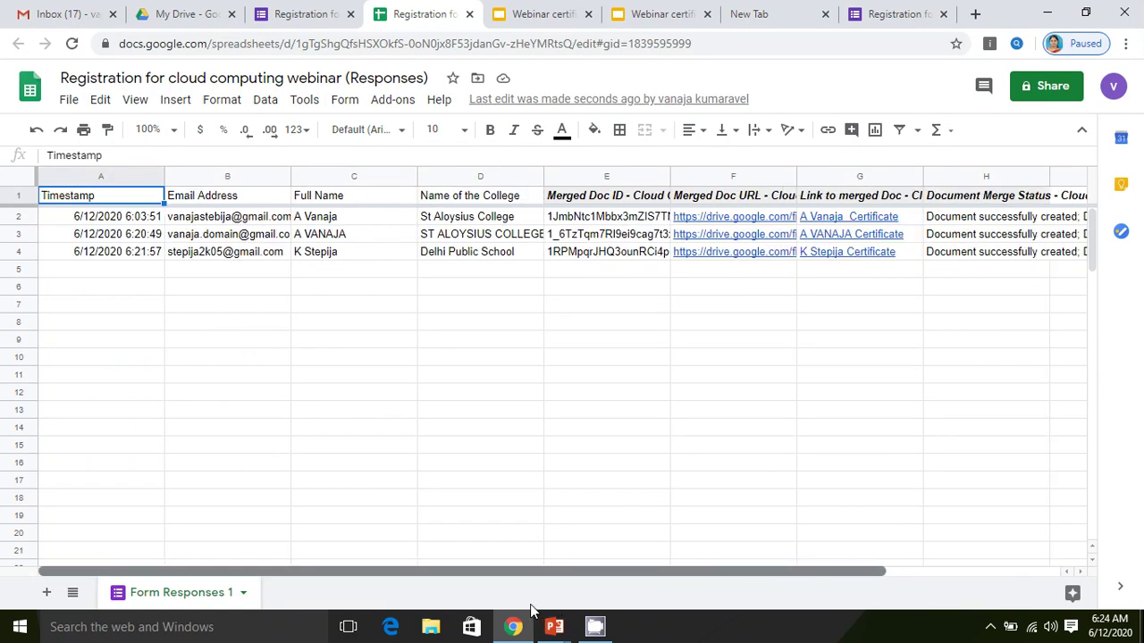
Switch to Gmail, refresh the primary inbox and open the new Webinar Certificate email
{"action": "left_click", "coordinate": [61, 15]}
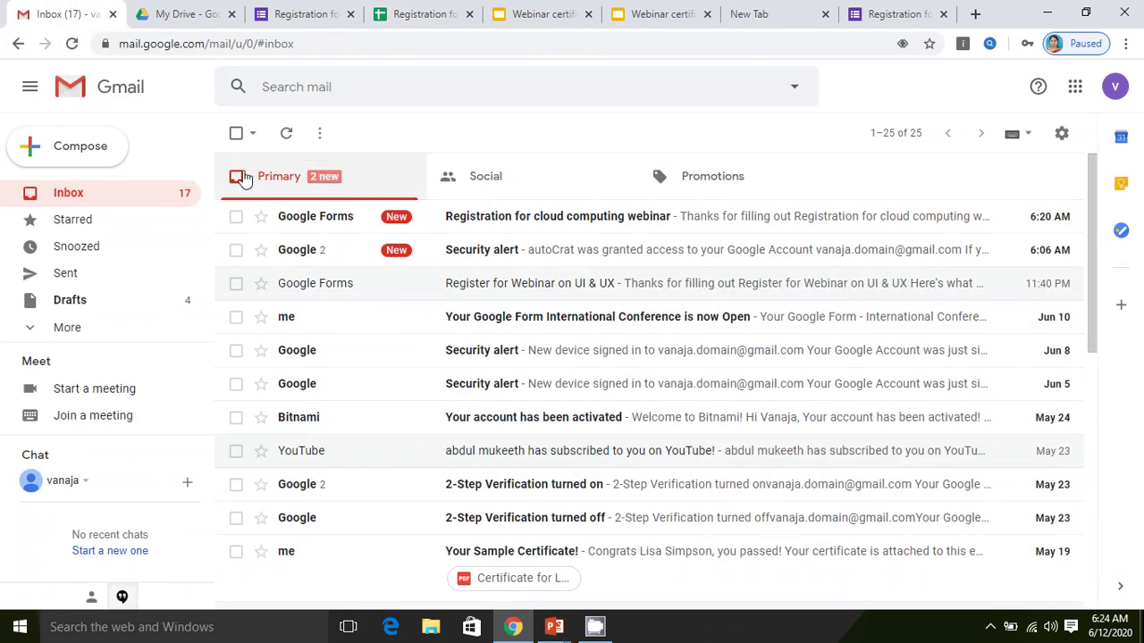
{"action": "left_click", "coordinate": [245, 178]}
{"action": "left_click", "coordinate": [286, 133]}
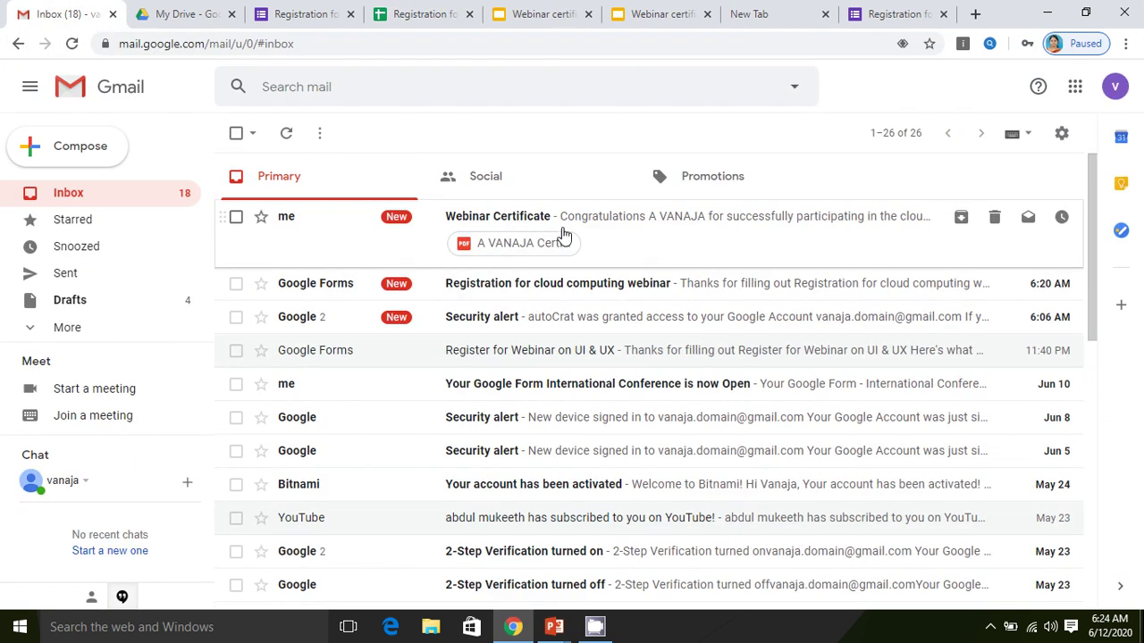
{"action": "left_click", "coordinate": [552, 225]}
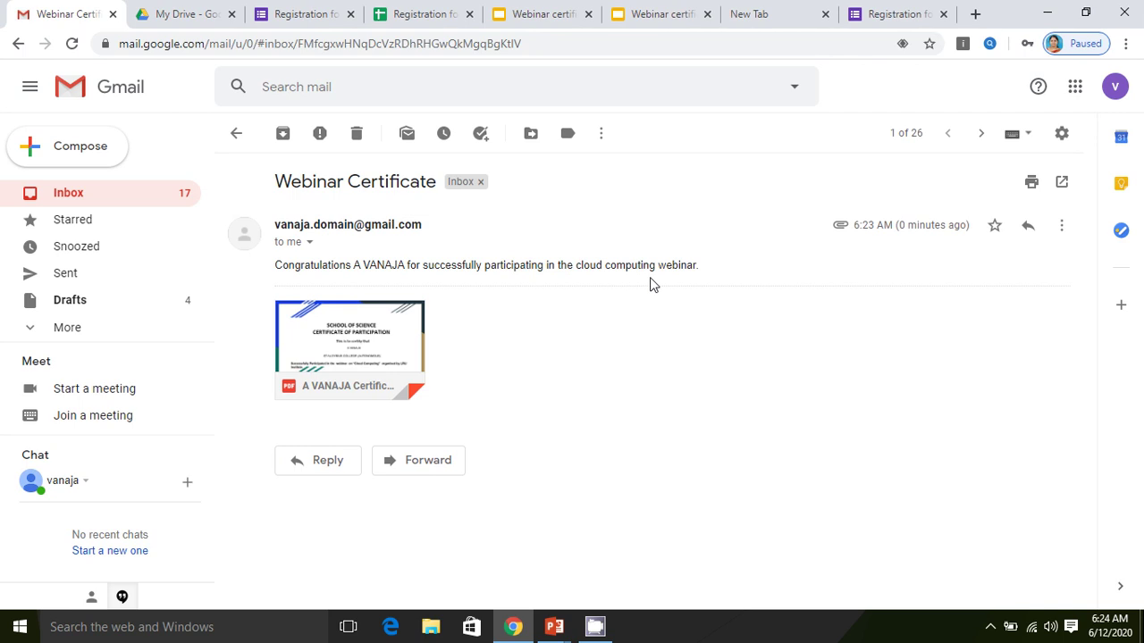
Download and open the email's attached PDF certificate, and check the participant name and college lines by highlighting each
{"action": "mouse_move", "coordinate": [352, 337]}
{"action": "left_click", "coordinate": [318, 383]}
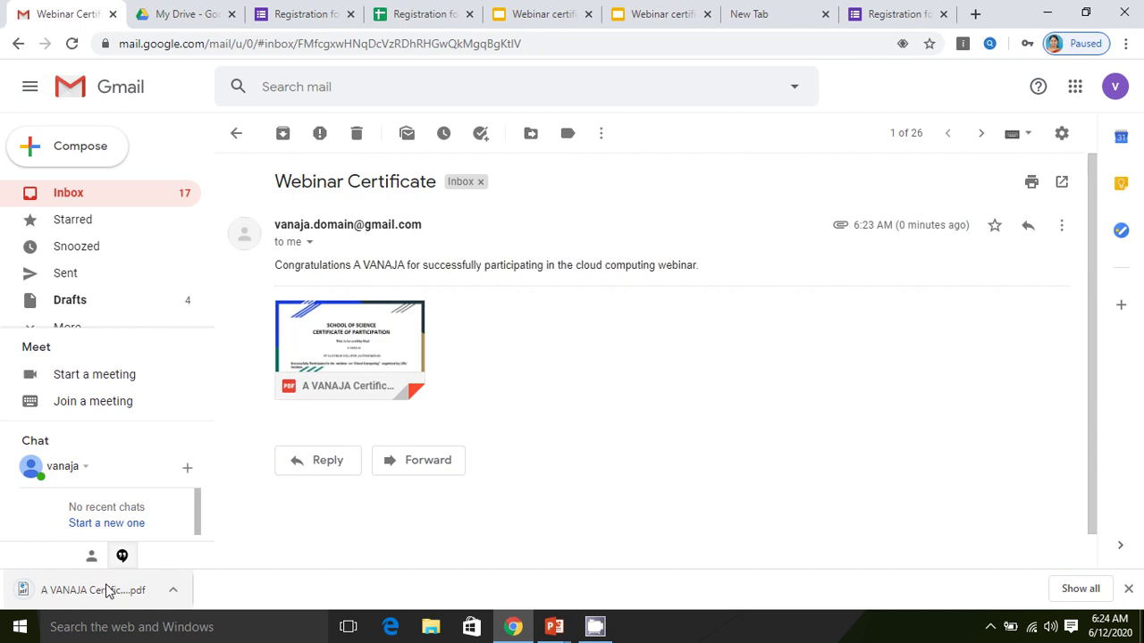
{"action": "left_click", "coordinate": [97, 598]}
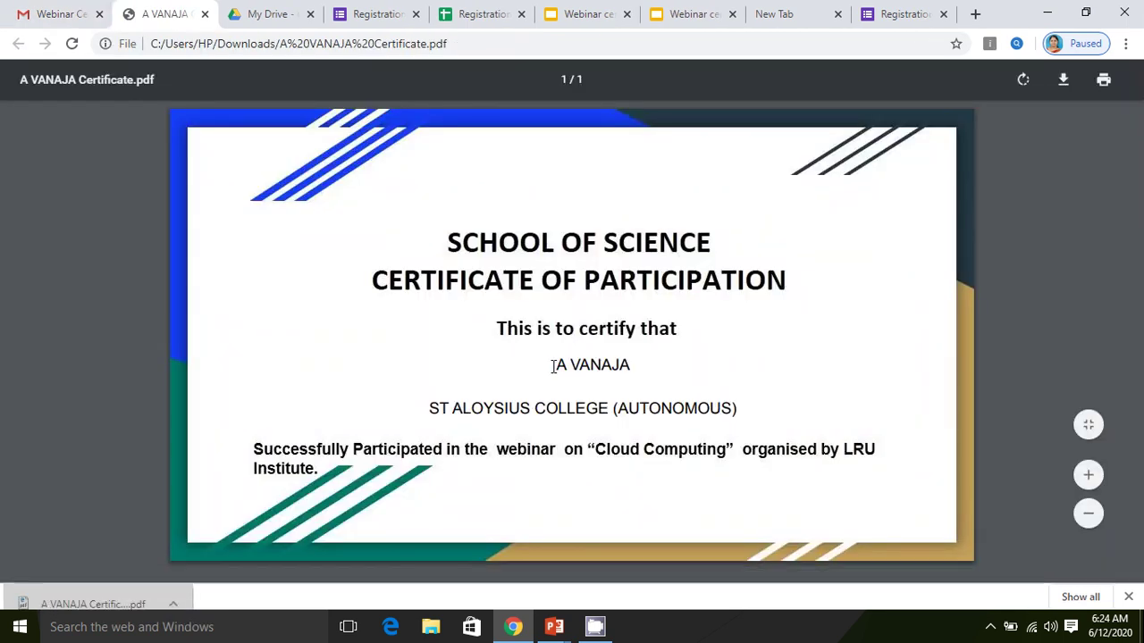
{"action": "left_click_drag", "start_coordinate": [554, 365], "coordinate": [635, 364]}
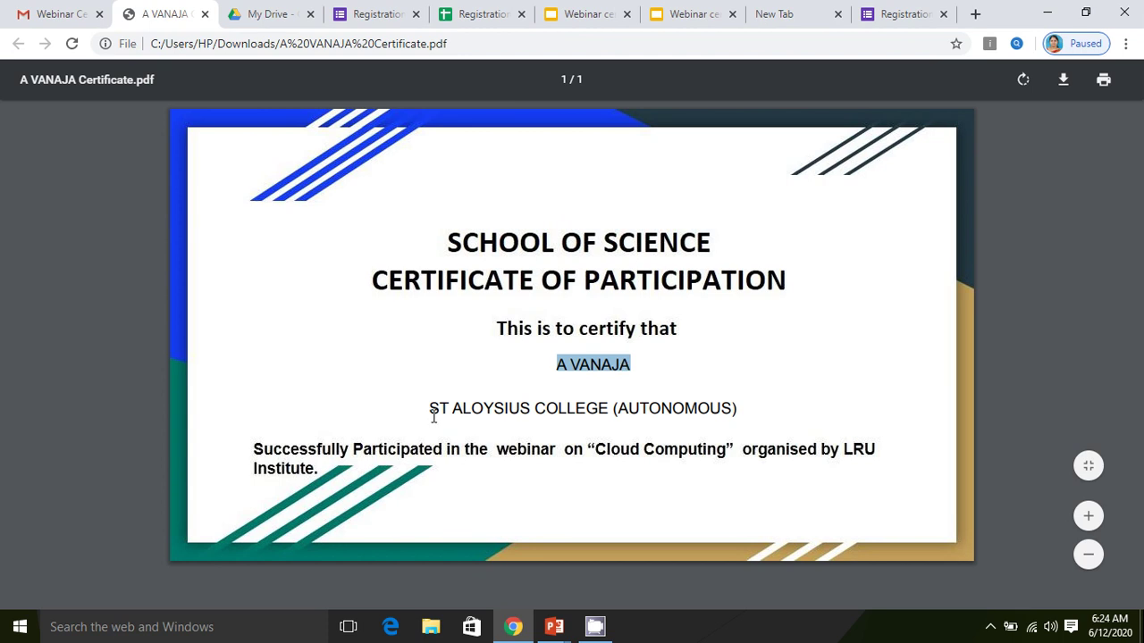
{"action": "left_click_drag", "start_coordinate": [420, 408], "coordinate": [788, 421]}
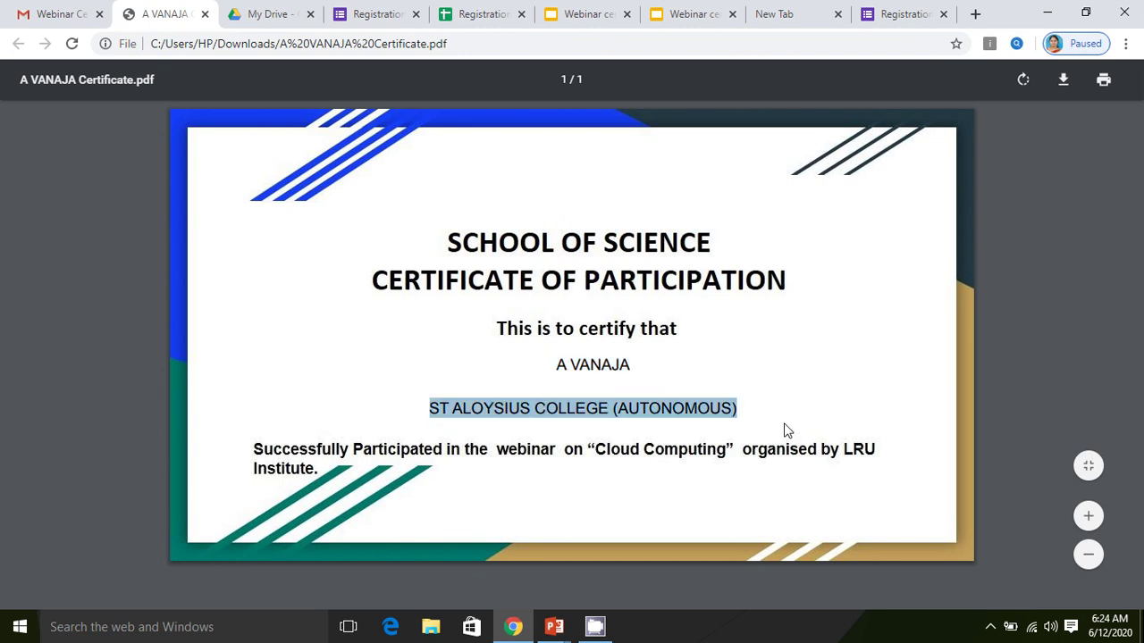